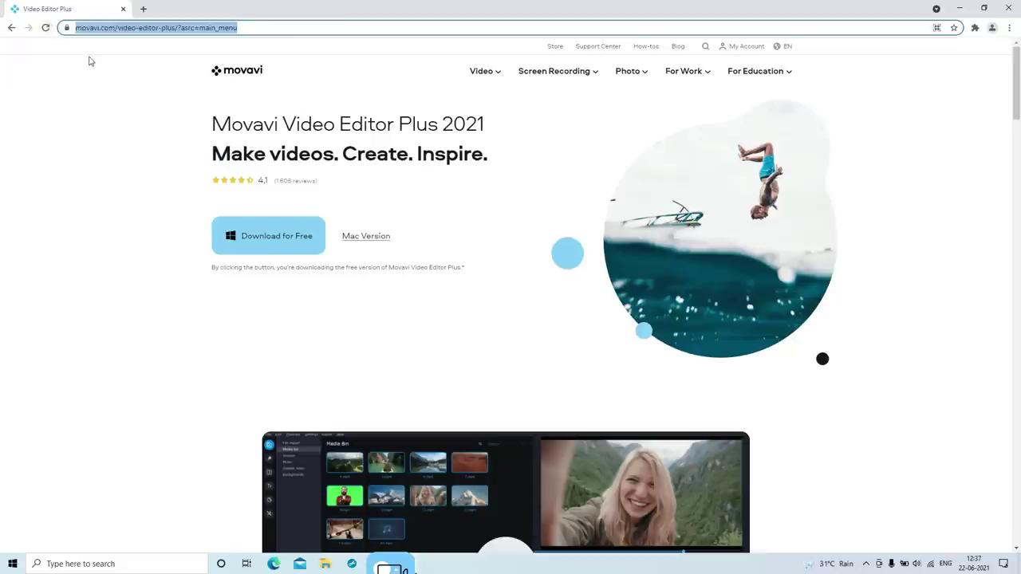
# Start the free Windows download of Movavi Video Editor Plus and open the page for its Mac version.
pyautogui.click(131, 76)
pyautogui.click(263, 246)
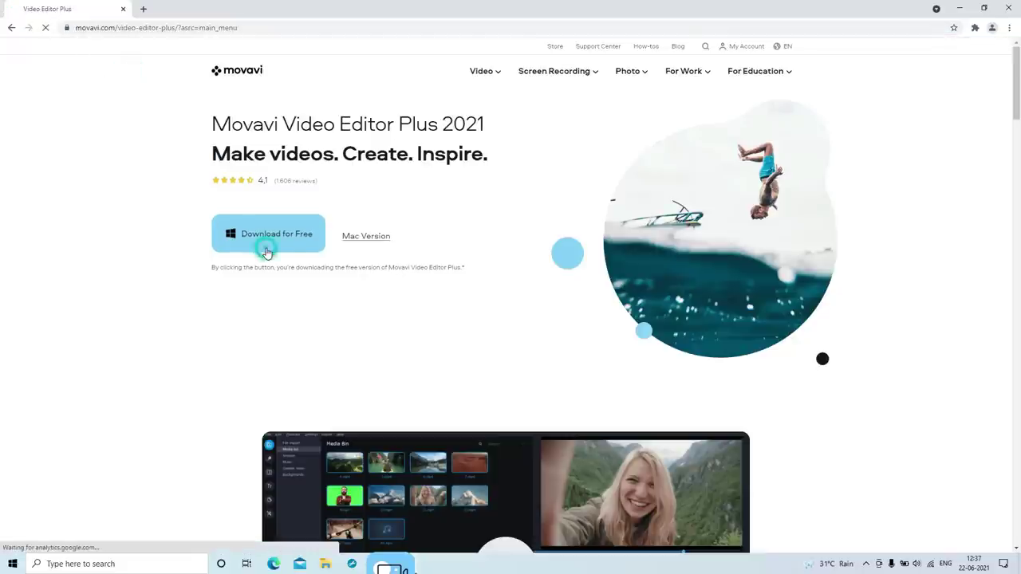
pyautogui.click(363, 238)
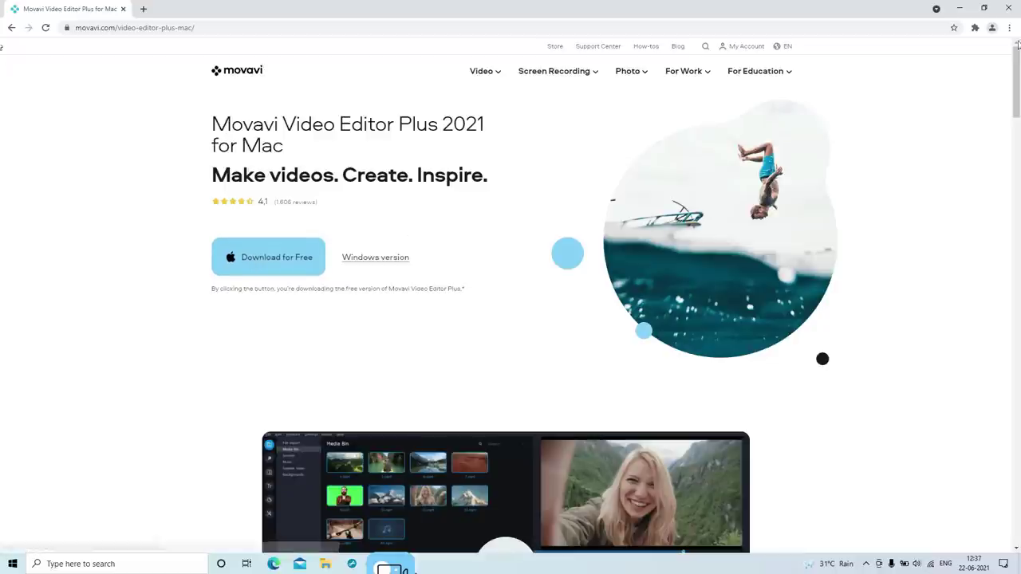
# Close the browser and launch Movavi Video Editor Plus from the desktop.
pyautogui.click(1009, 9)
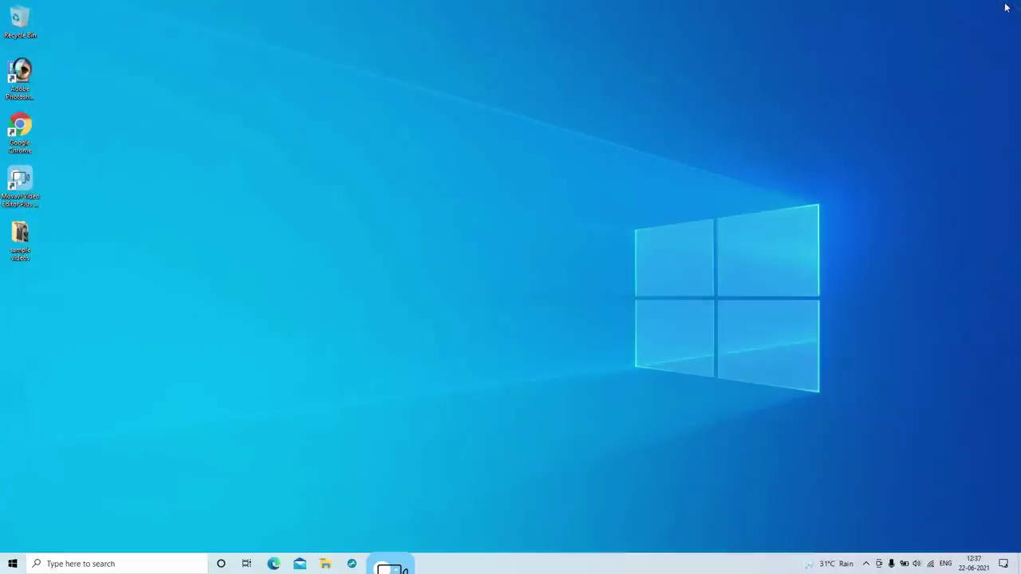
pyautogui.doubleClick(20, 185)
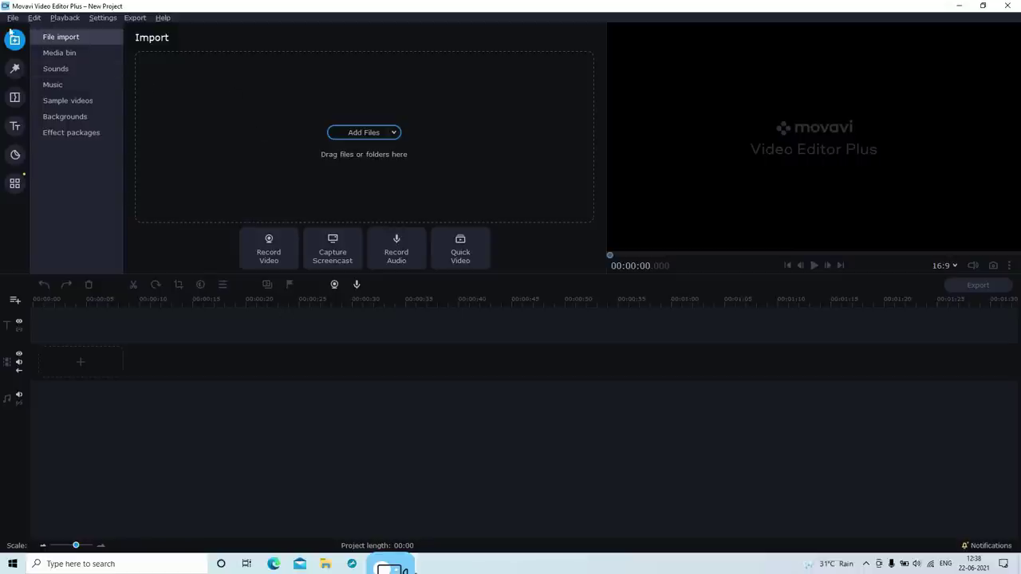
# Look through the filters, transitions, titles, stickers and the full set of editing tools.
pyautogui.click(15, 69)
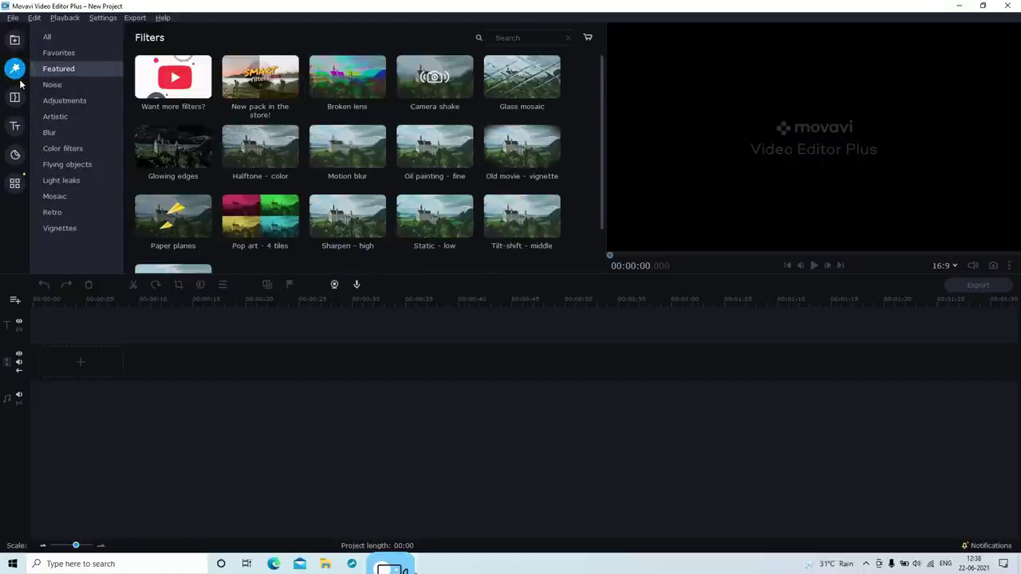
pyautogui.click(15, 98)
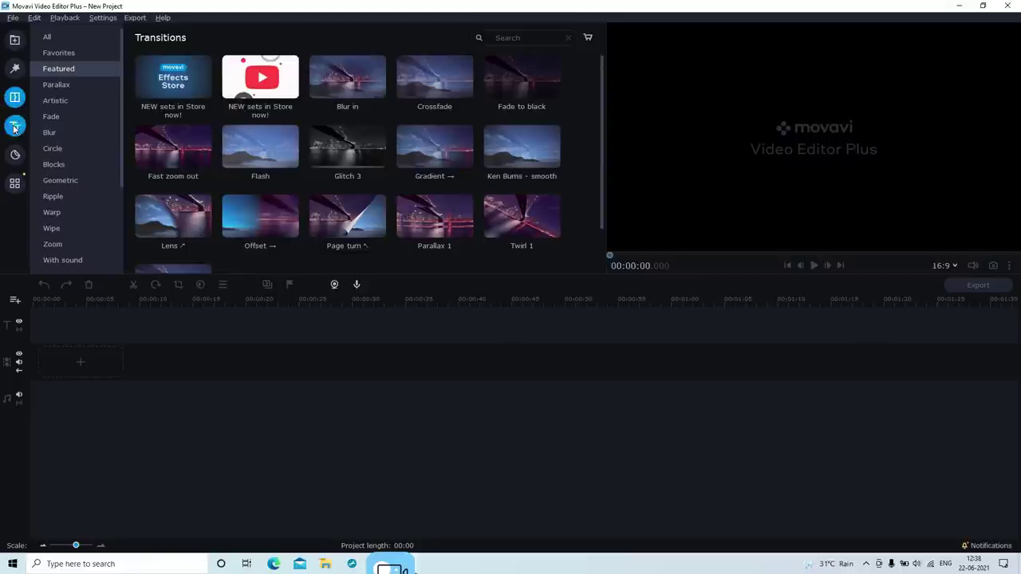
pyautogui.click(15, 127)
pyautogui.click(15, 156)
pyautogui.click(14, 183)
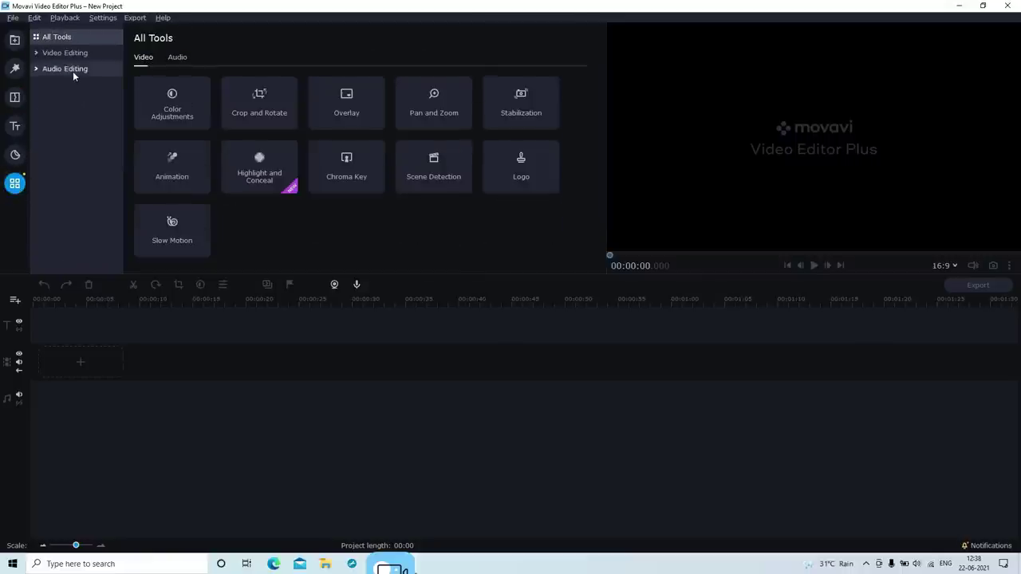
# Import Video Clip 1.mp4, Video clip 2.mp4 and Video Clip 3.mp4 into the media bin.
pyautogui.click(16, 44)
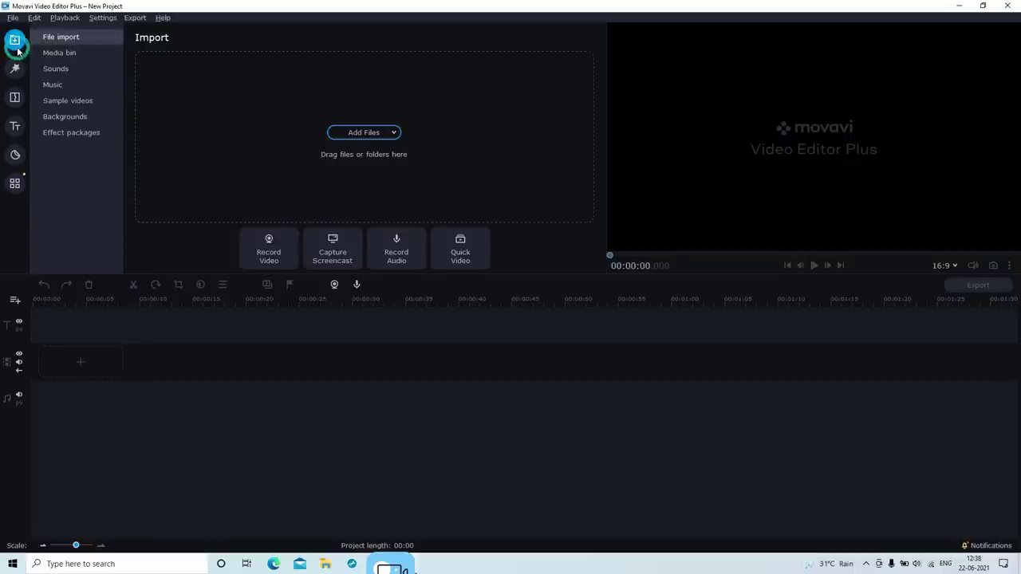
pyautogui.click(68, 53)
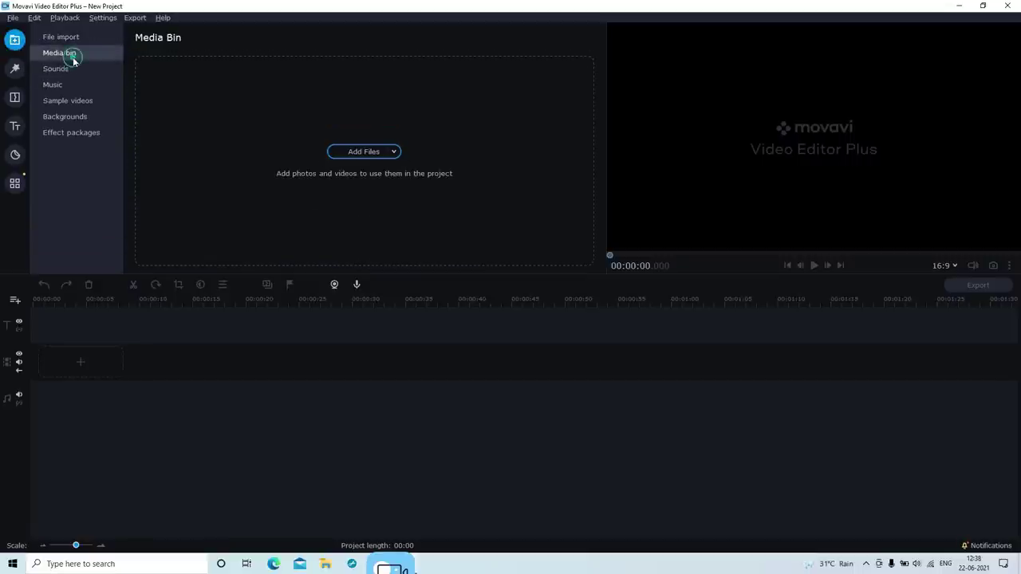
pyautogui.click(376, 152)
pyautogui.moveTo(120, 149); pyautogui.dragTo(294, 83)
pyautogui.click(421, 281)
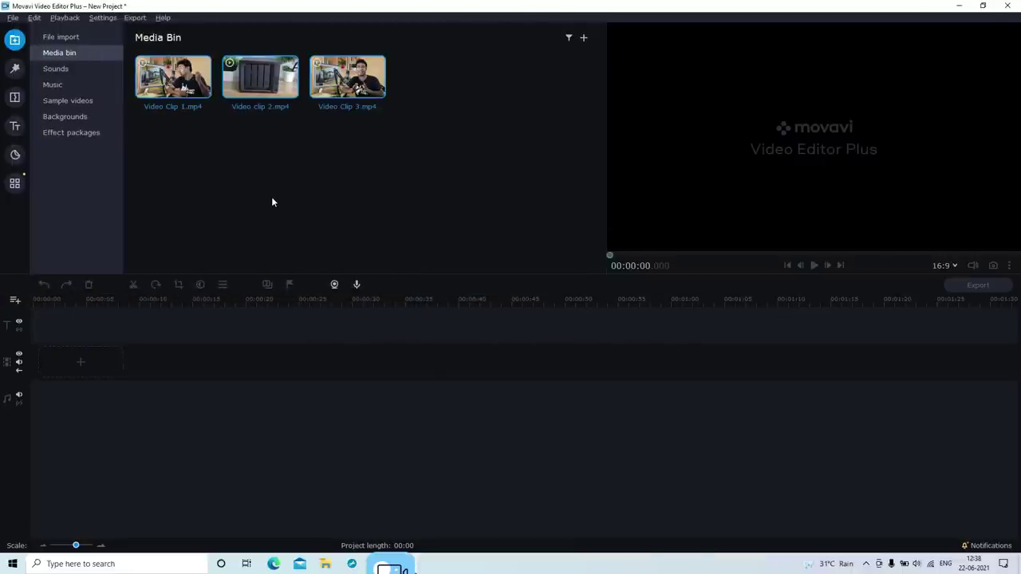
# Browse the built-in sound effects and music tracks.
pyautogui.click(56, 70)
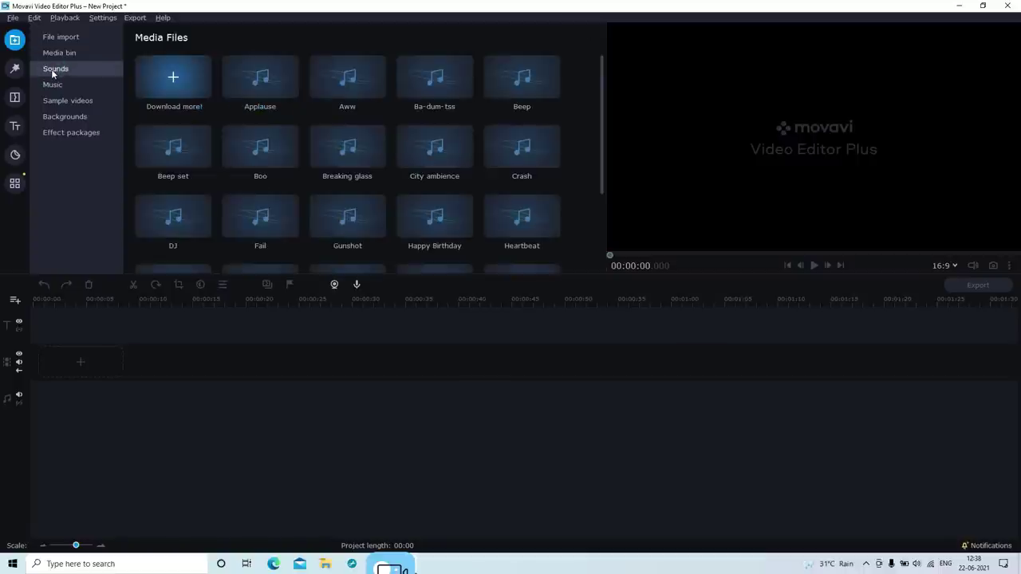
pyautogui.scroll(-3, 366, 158)
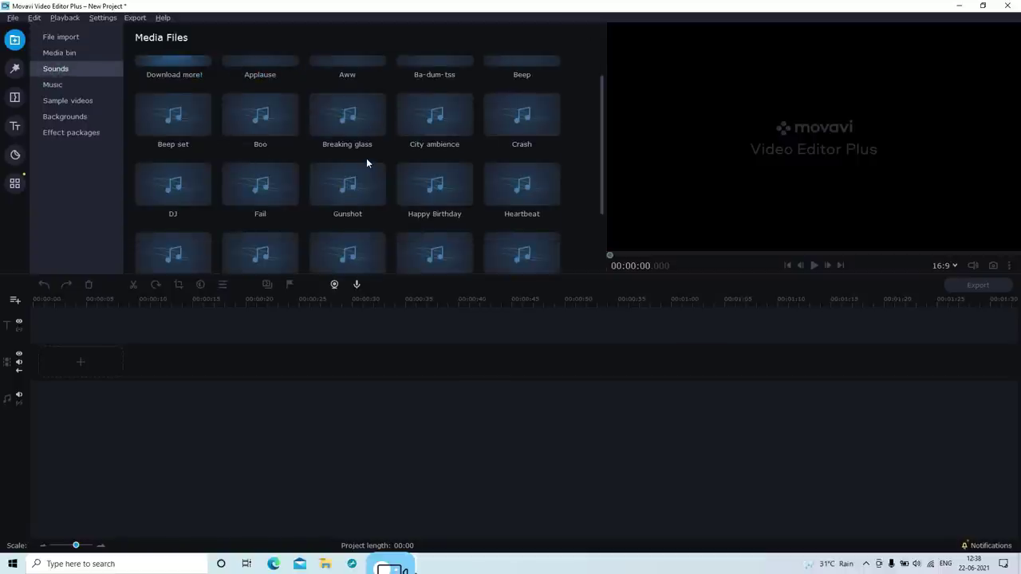
pyautogui.scroll(-1, 367, 163)
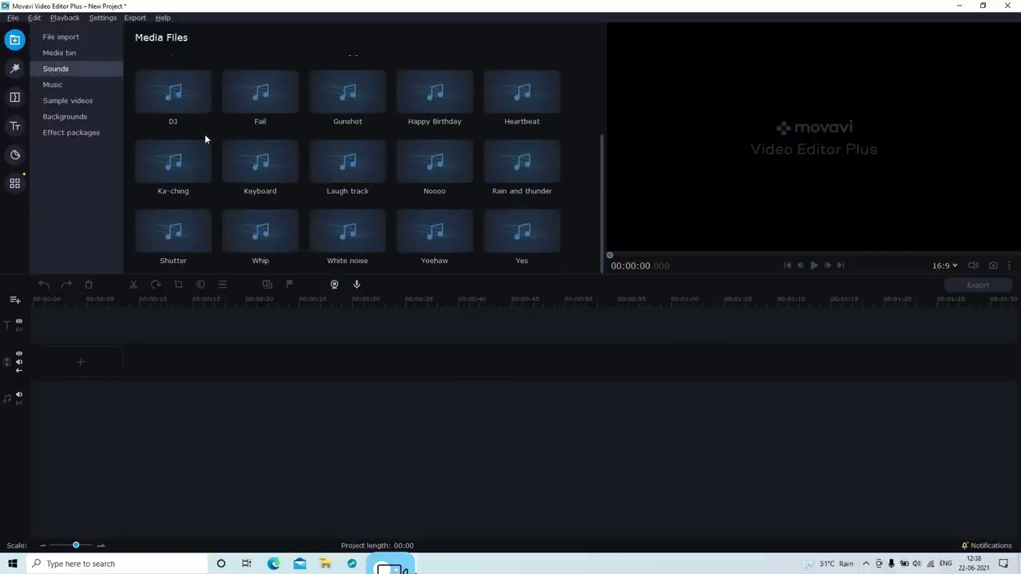
pyautogui.click(51, 87)
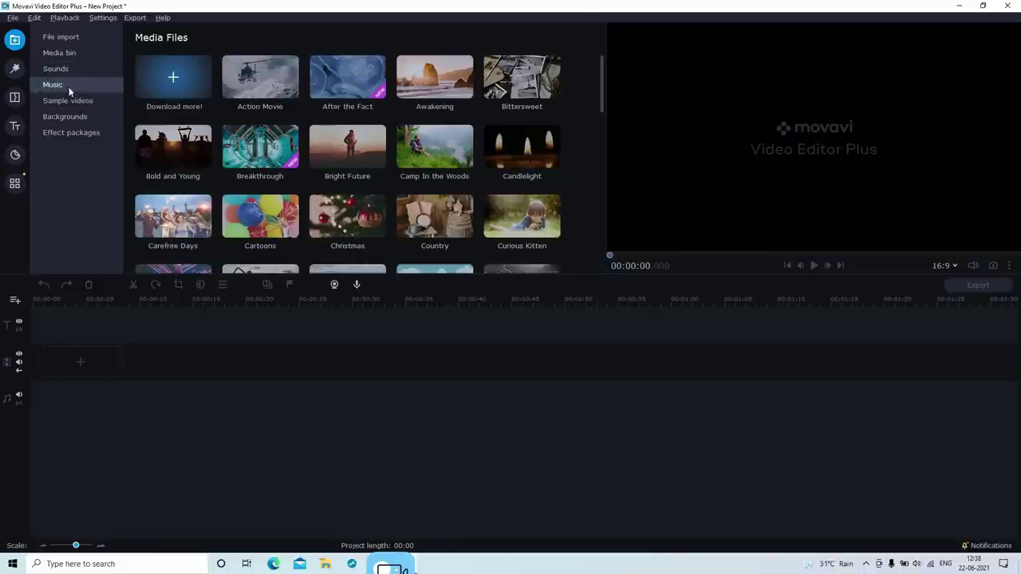
pyautogui.scroll(-5, 307, 100)
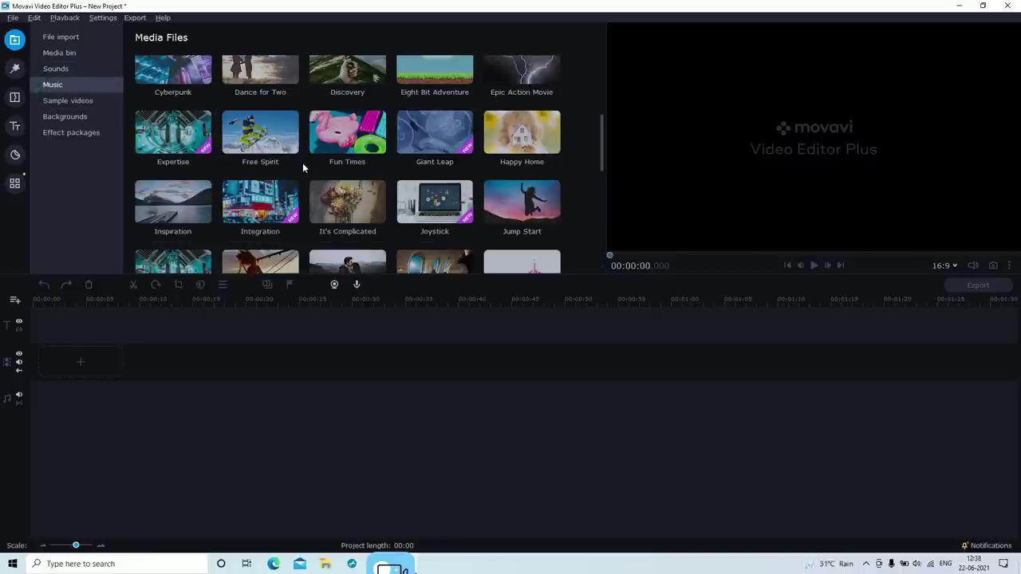
pyautogui.scroll(-4, 300, 162)
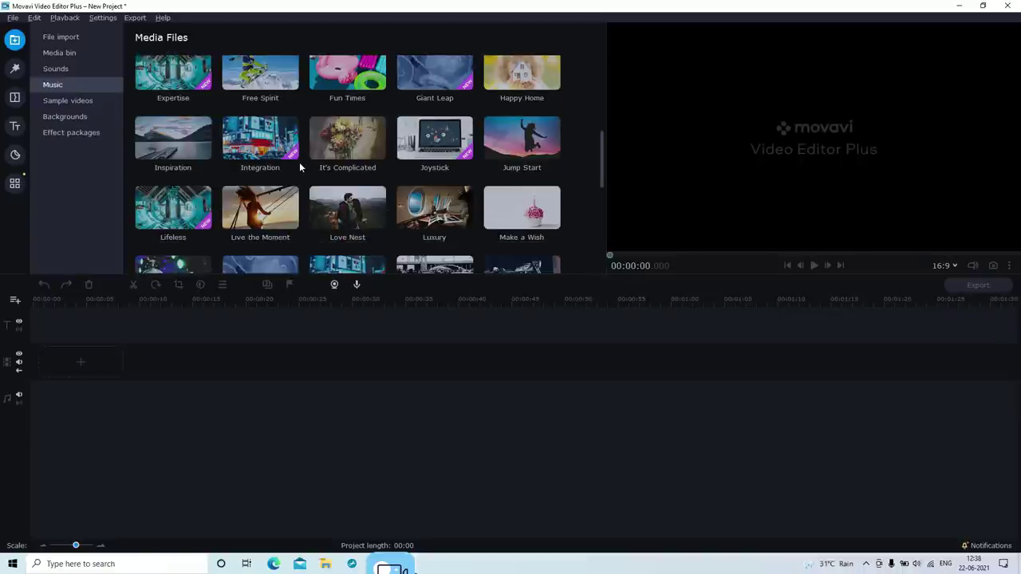
# Browse the built-in sample videos and background images.
pyautogui.click(63, 102)
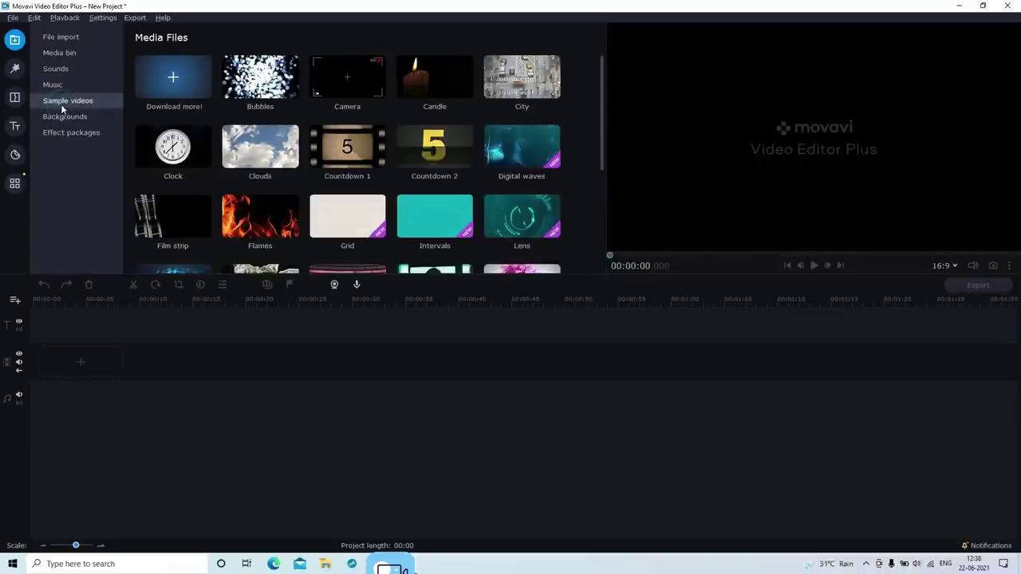
pyautogui.scroll(-2, 355, 114)
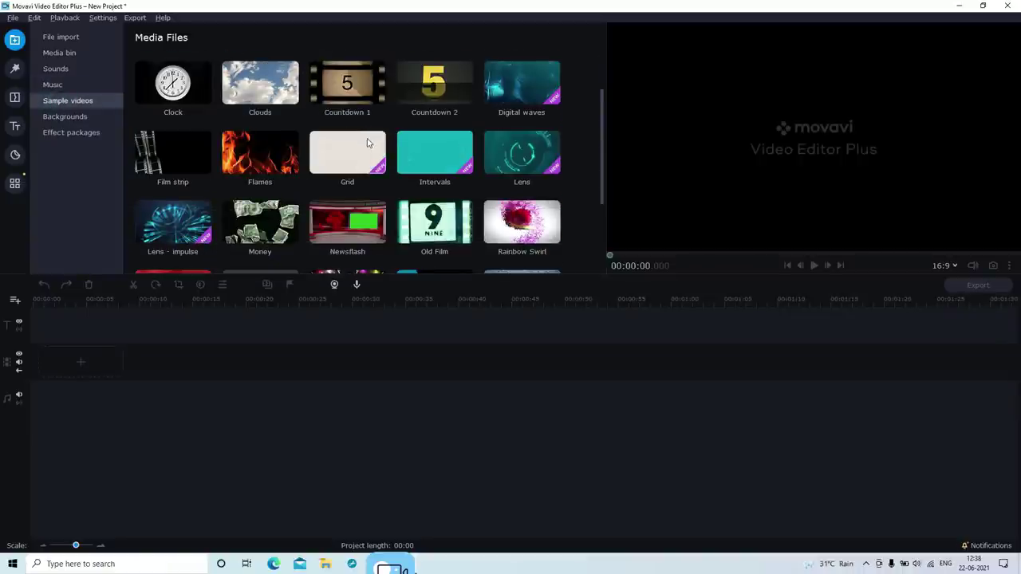
pyautogui.scroll(-2, 367, 117)
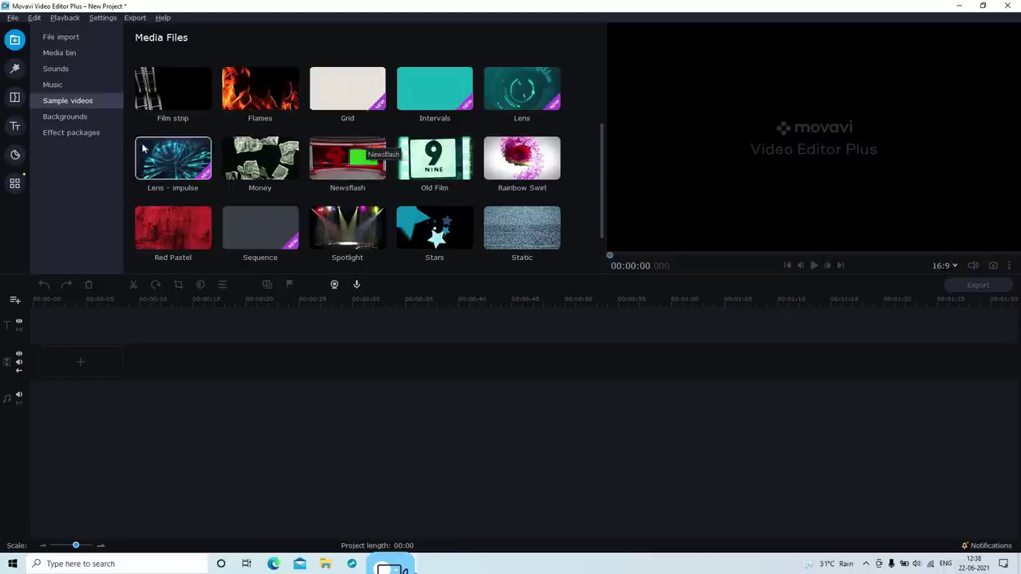
pyautogui.click(75, 117)
pyautogui.scroll(-4, 317, 112)
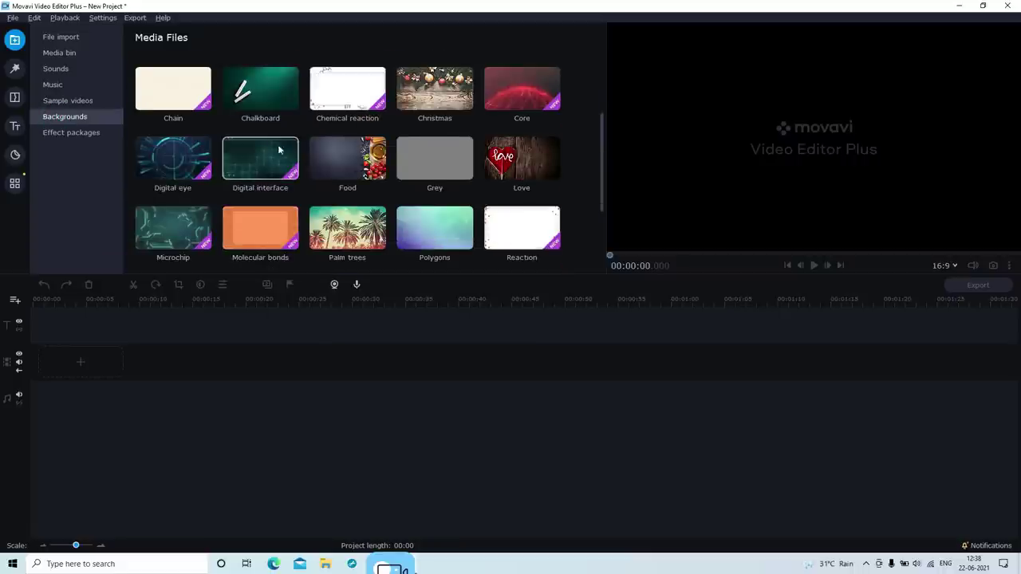
pyautogui.scroll(-4, 264, 145)
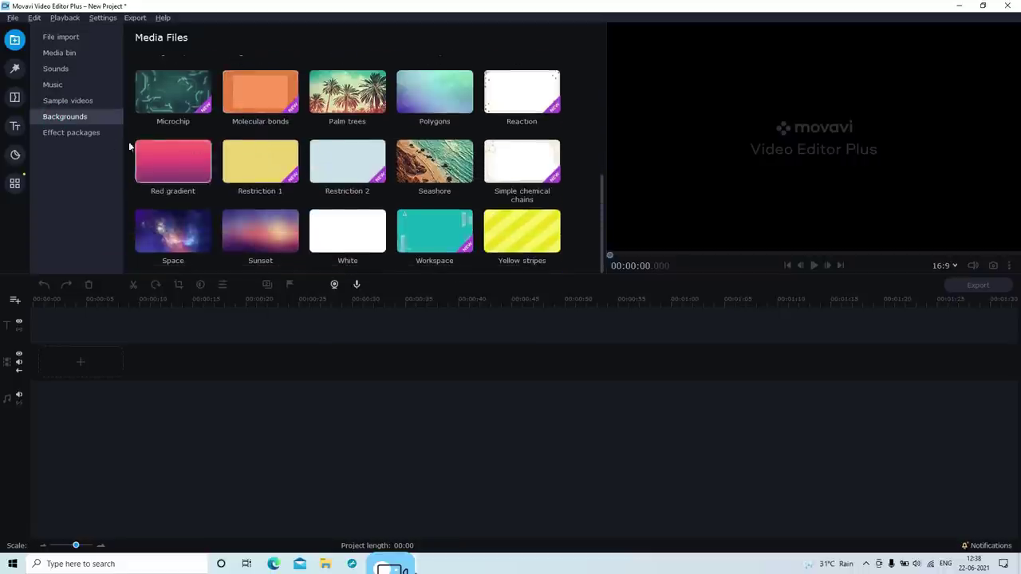
# Examine the effect packages available for the editor, going far down the list.
pyautogui.click(73, 133)
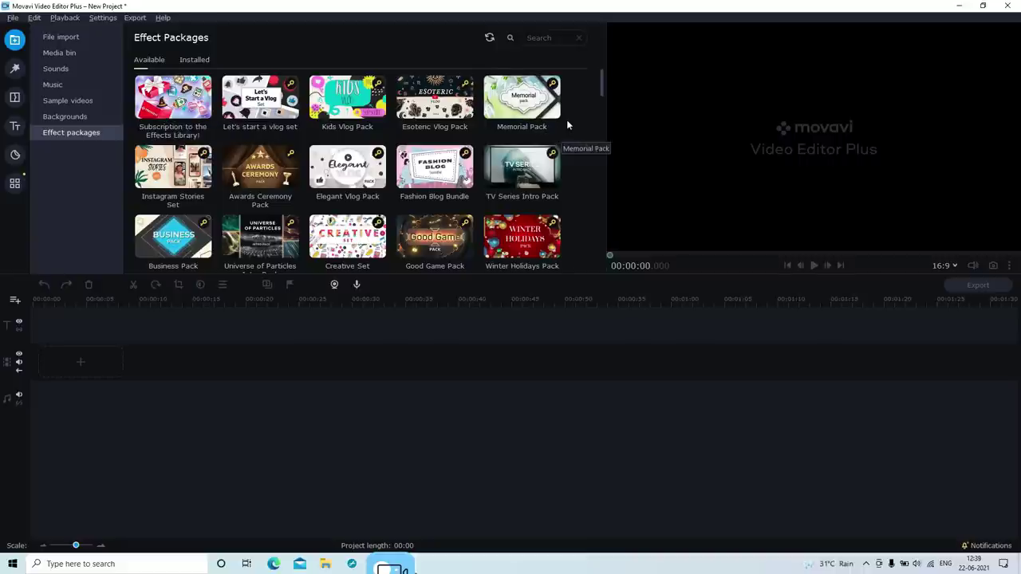
pyautogui.scroll(-2, 567, 124)
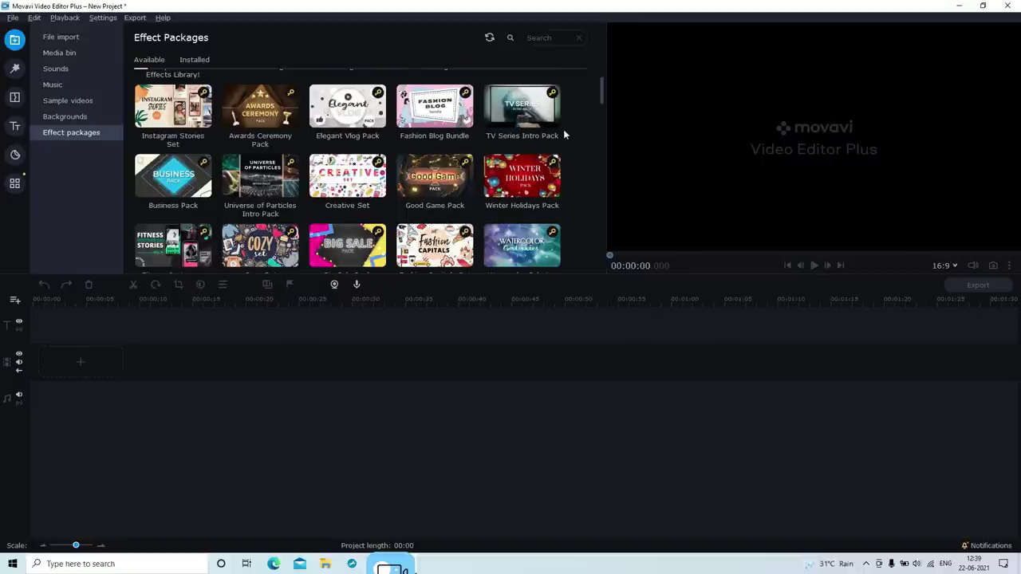
pyautogui.scroll(-2, 566, 125)
pyautogui.scroll(-1, 565, 135)
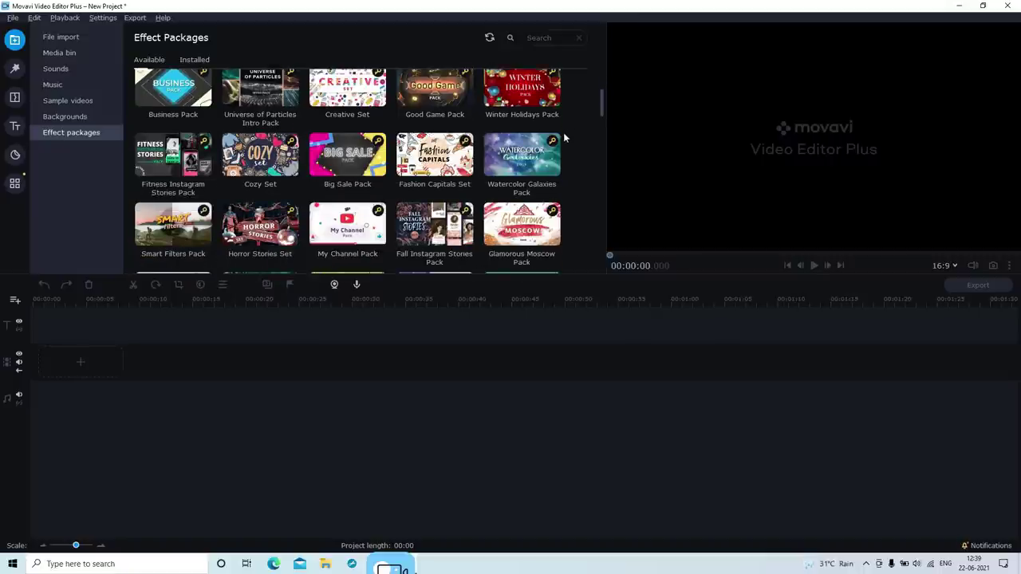
pyautogui.scroll(-1, 565, 139)
pyautogui.scroll(-1, 564, 138)
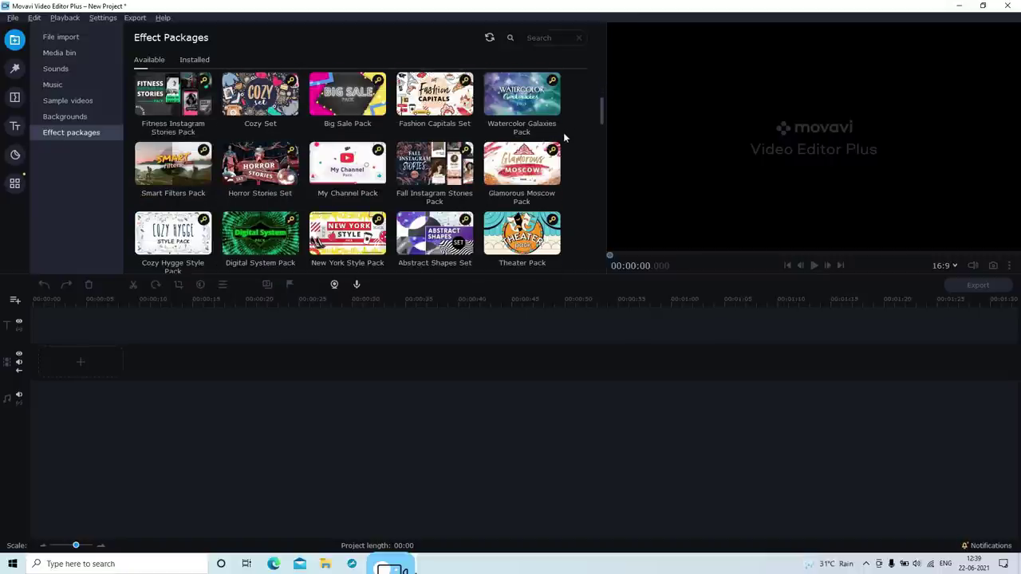
pyautogui.scroll(-1, 564, 139)
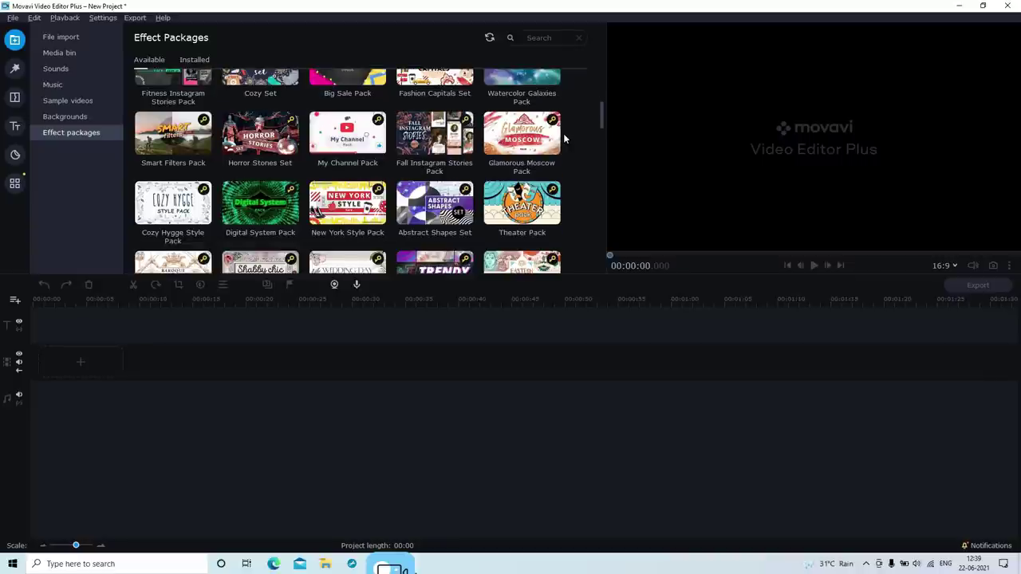
pyautogui.scroll(-1, 564, 139)
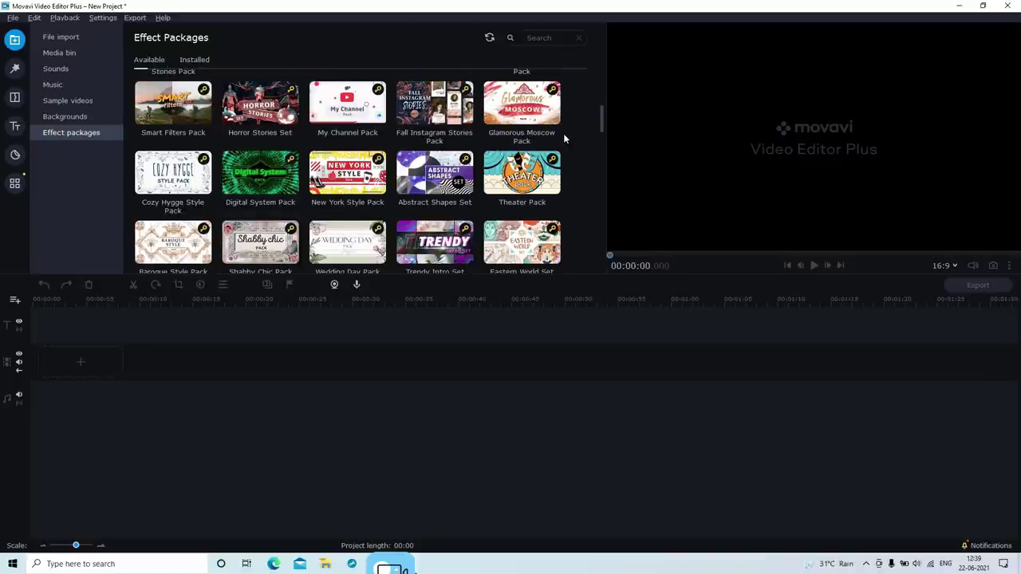
pyautogui.scroll(-2, 564, 139)
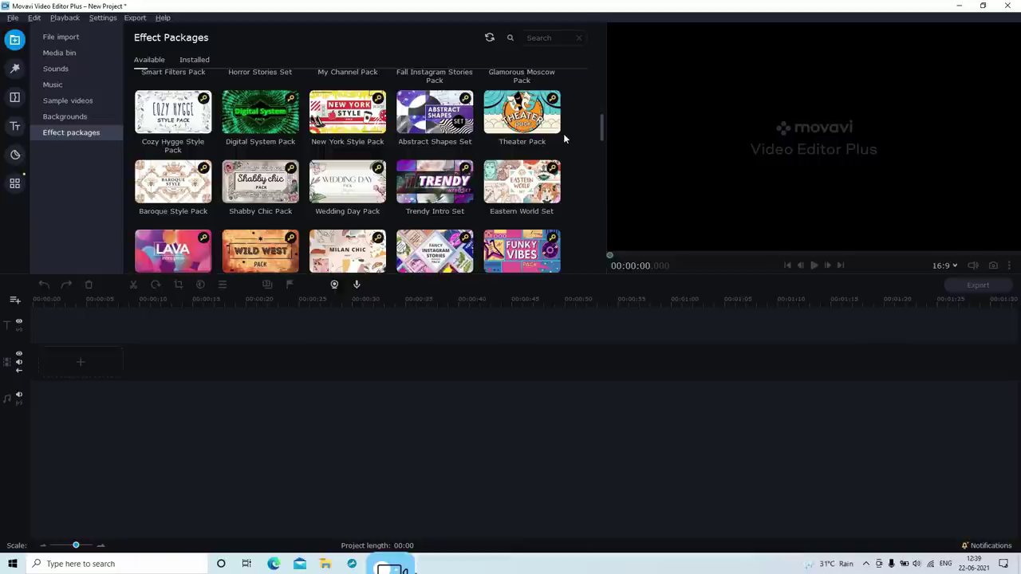
pyautogui.scroll(-2, 564, 139)
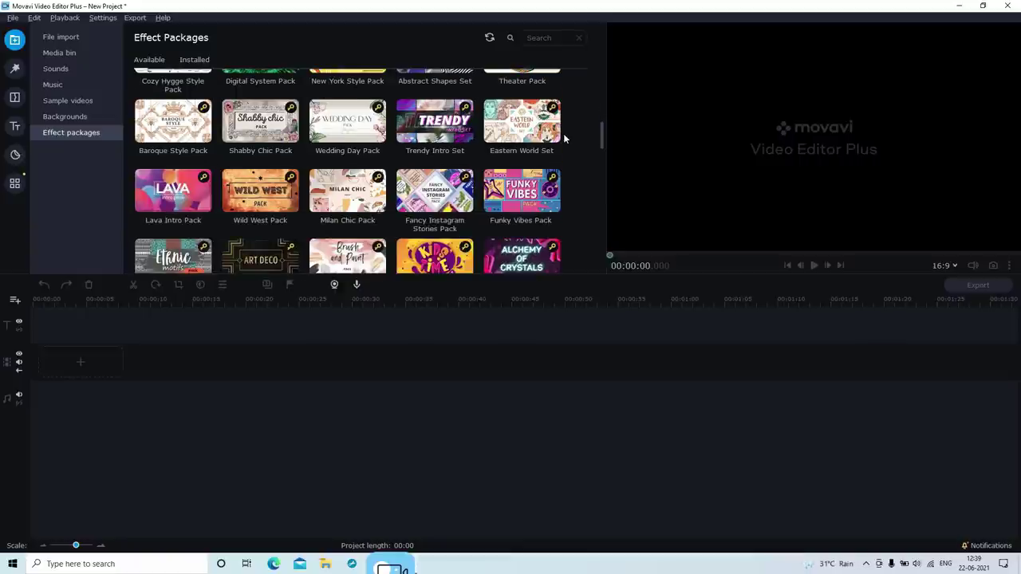
pyautogui.scroll(-1, 559, 141)
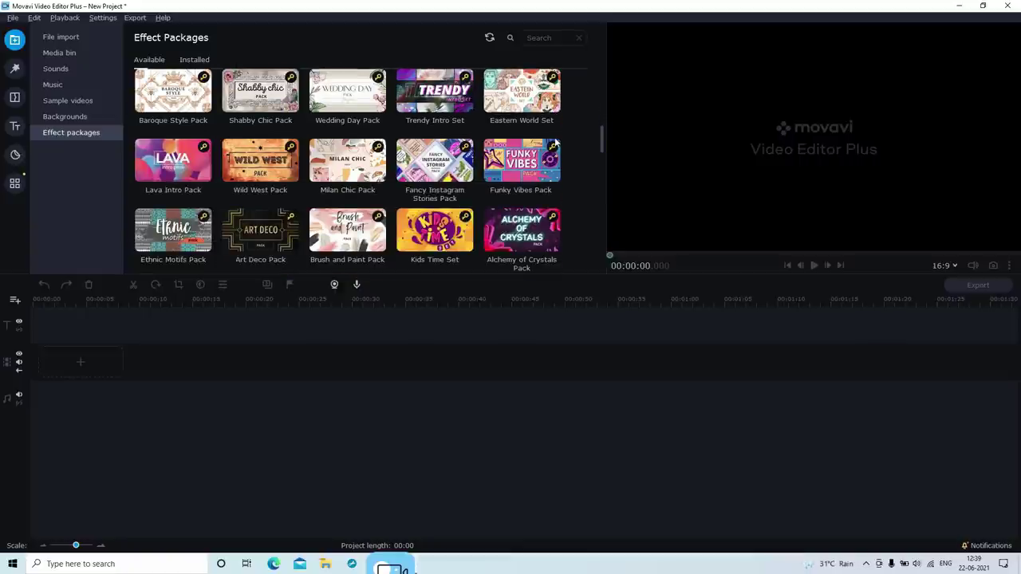
pyautogui.scroll(-1, 556, 141)
pyautogui.scroll(-1, 556, 142)
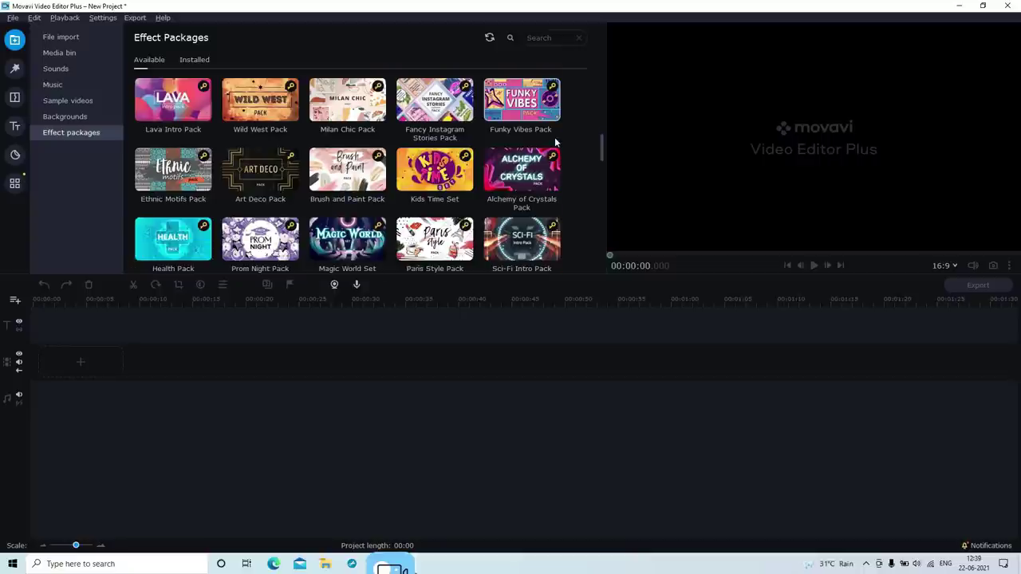
pyautogui.scroll(-2, 556, 142)
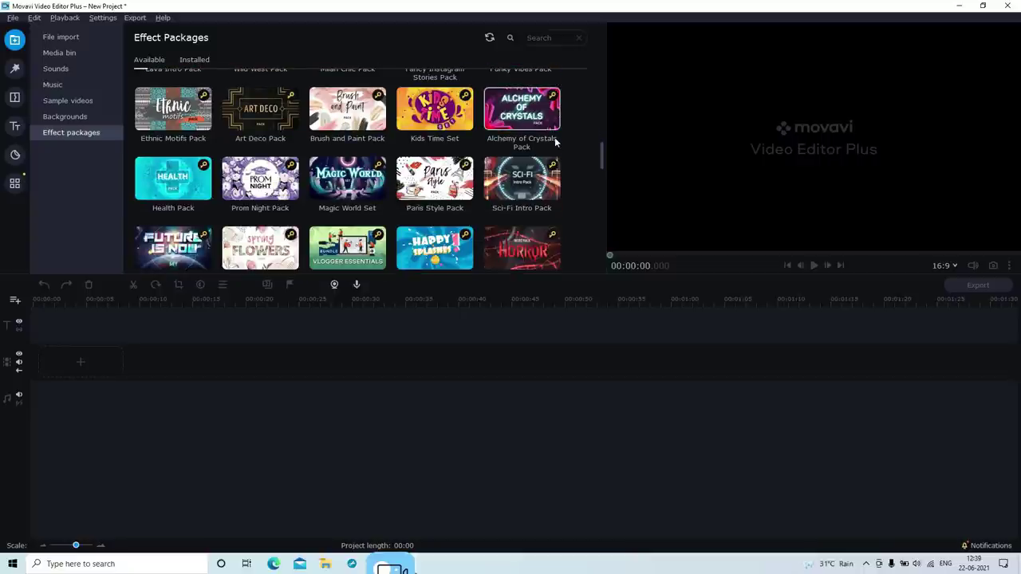
pyautogui.scroll(-5, 556, 141)
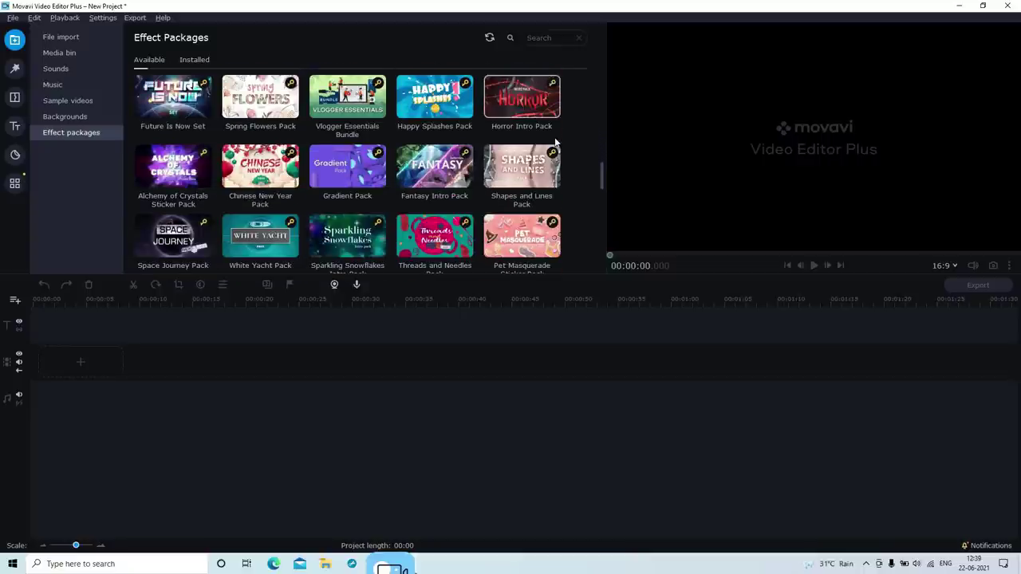
pyautogui.scroll(-2, 556, 142)
pyautogui.scroll(-3, 554, 140)
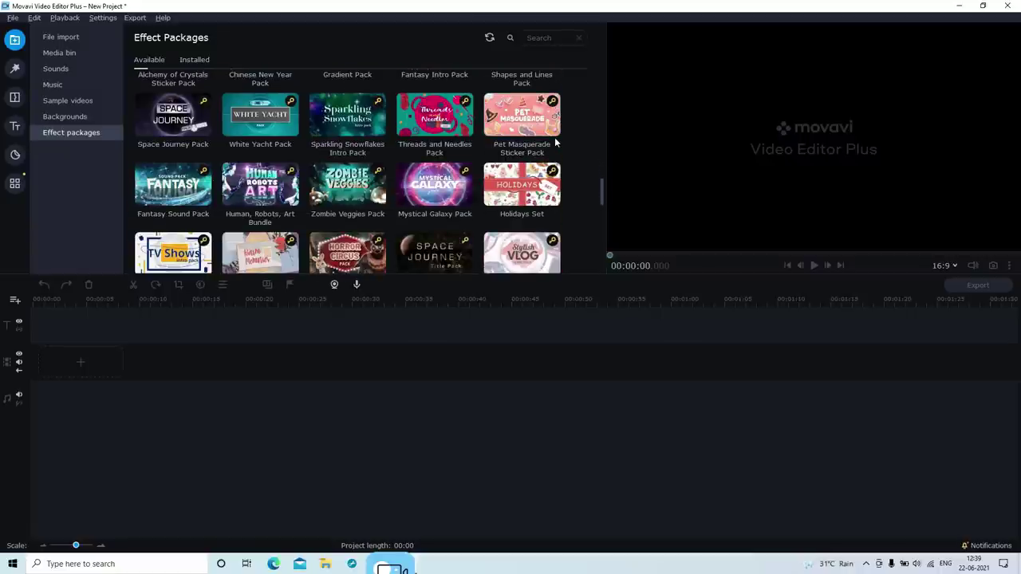
pyautogui.scroll(-10, 554, 141)
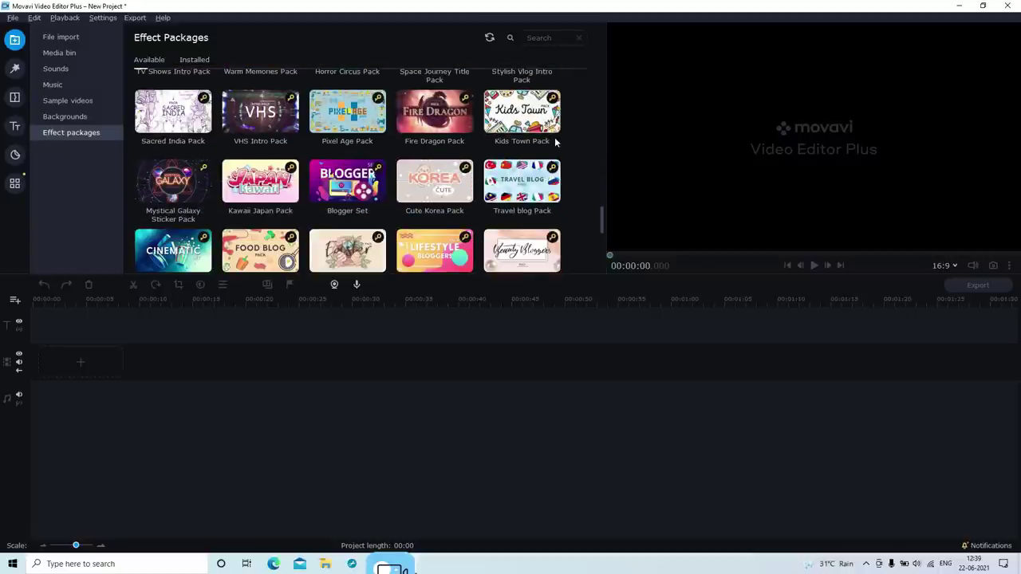
# Examine the remaining available effect packages and view the installed ones.
pyautogui.scroll(-5, 556, 141)
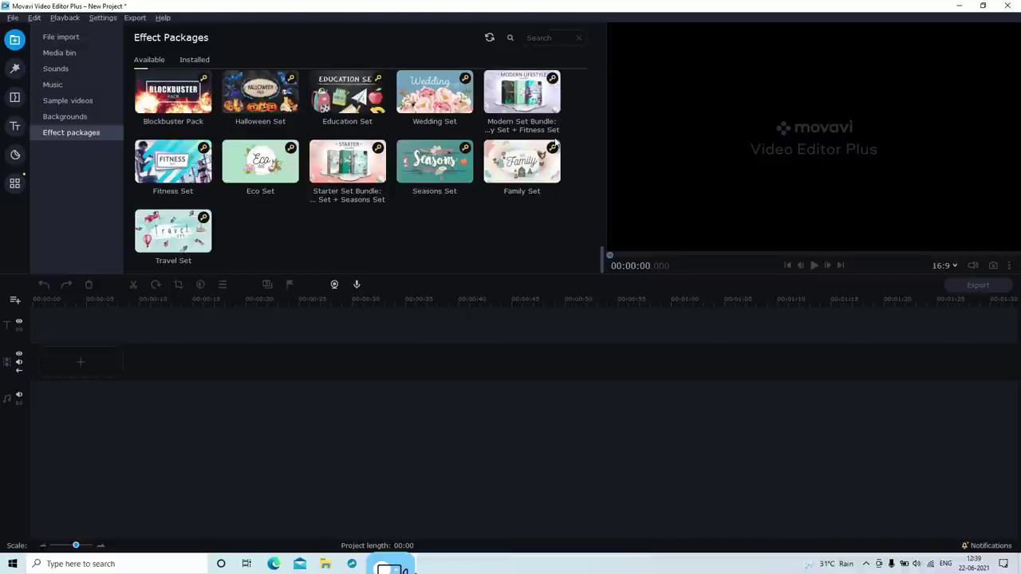
pyautogui.click(196, 62)
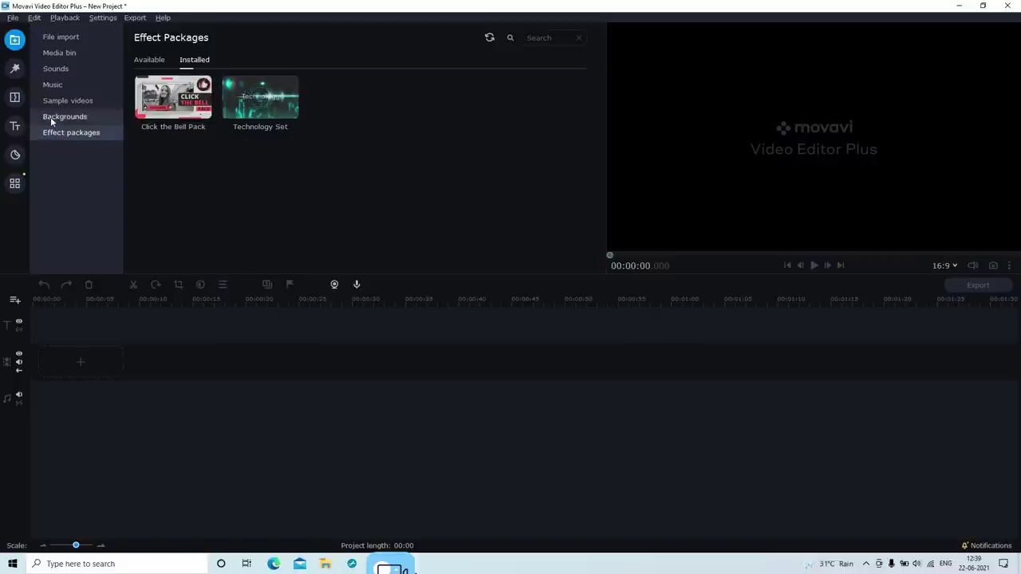
# Look through the featured filters, transitions and titles.
pyautogui.click(15, 69)
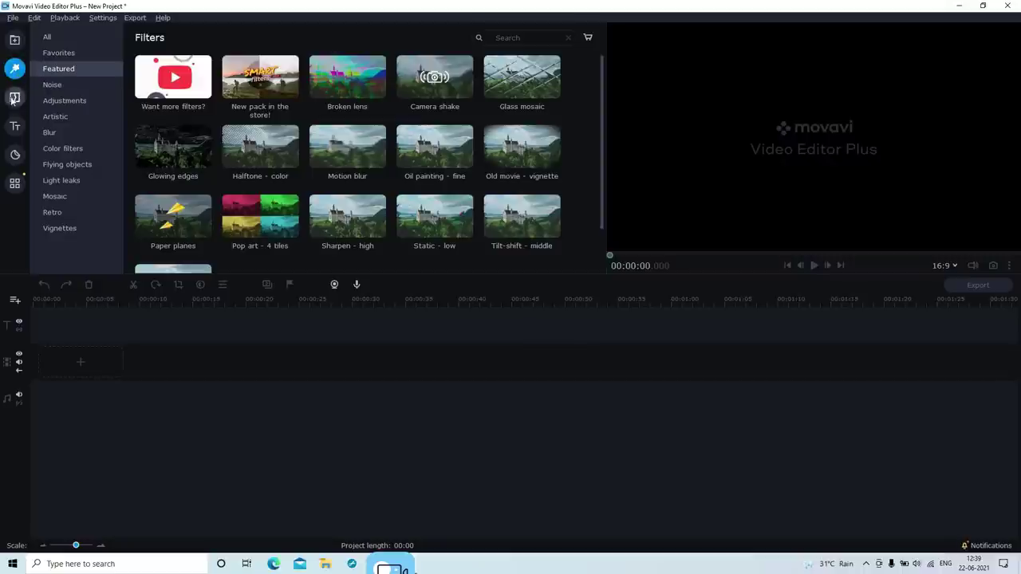
pyautogui.click(15, 98)
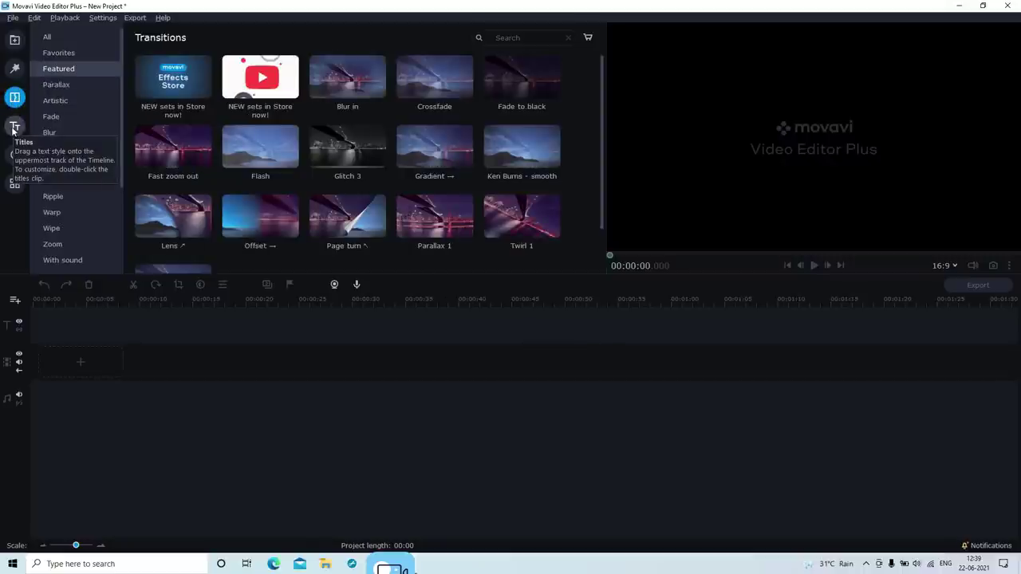
pyautogui.click(15, 128)
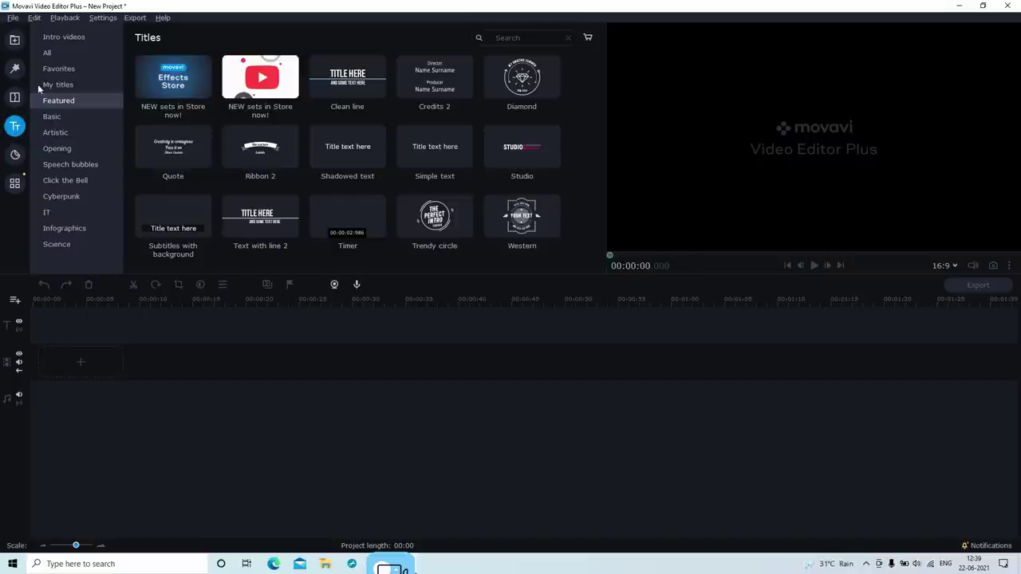
# Browse the intro video titles and preview Green geometry, Red geometry and Sand beach.
pyautogui.click(65, 37)
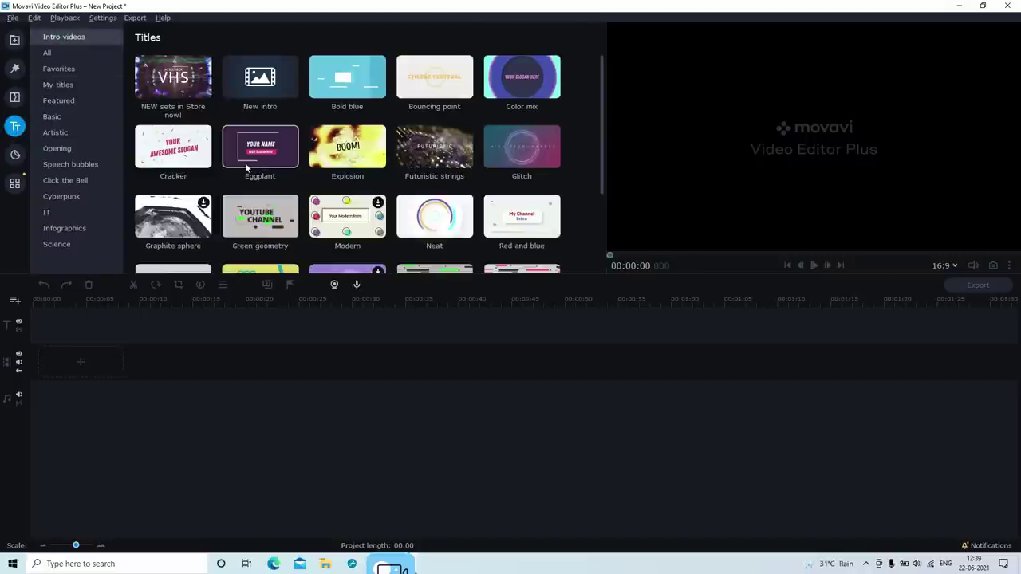
pyautogui.scroll(-3, 245, 165)
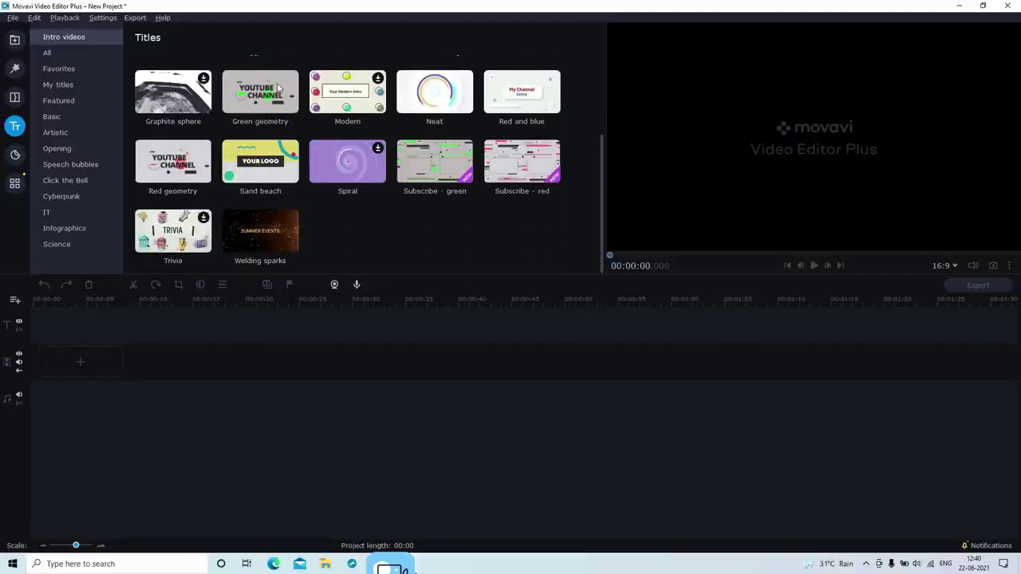
pyautogui.click(278, 88)
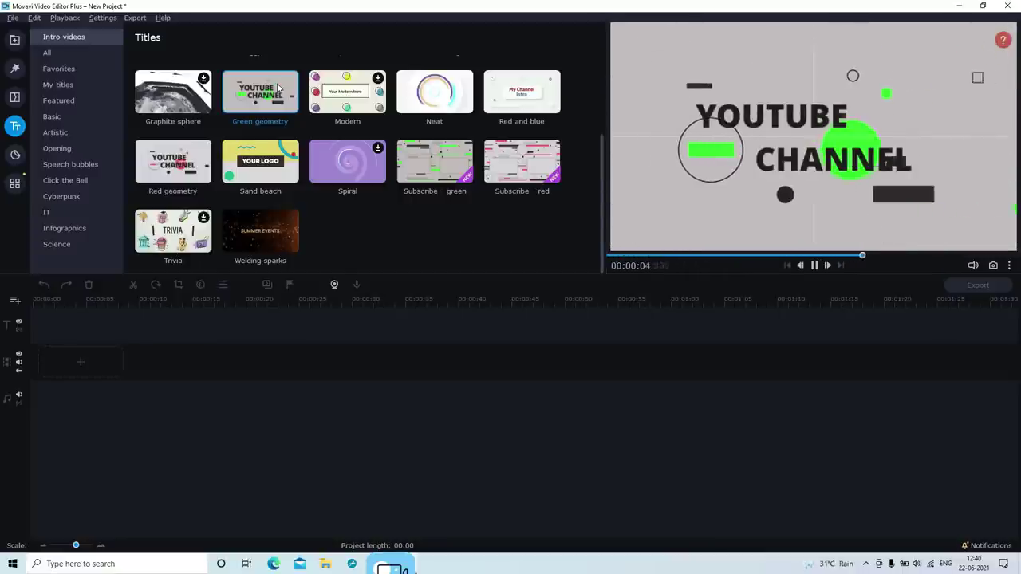
pyautogui.click(200, 155)
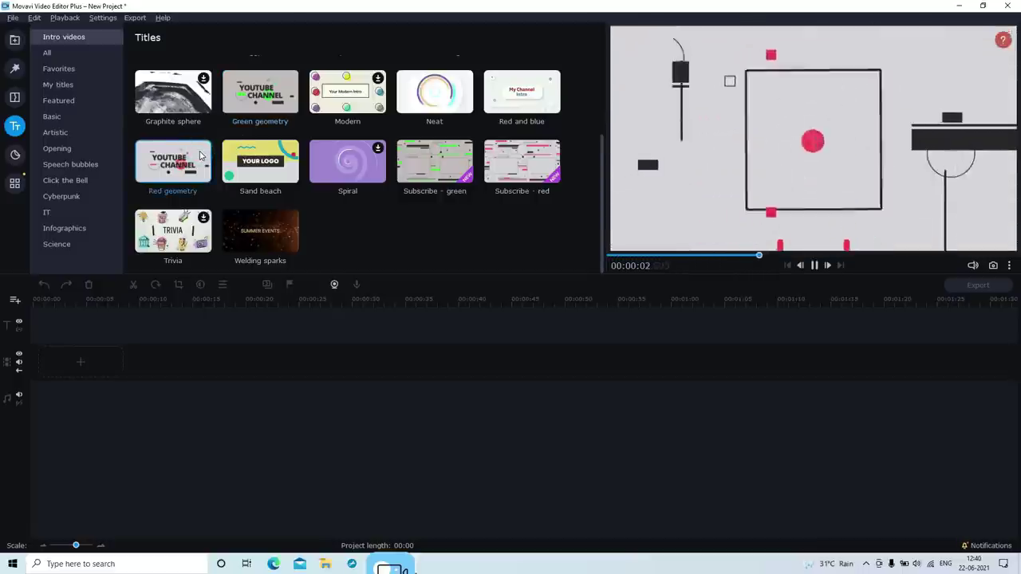
pyautogui.click(269, 169)
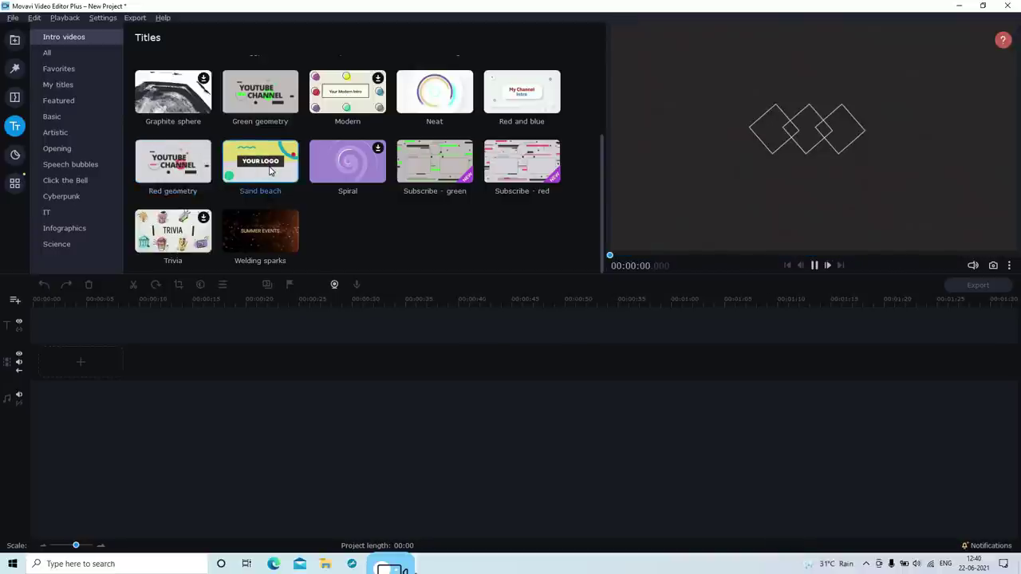
# Preview the Explosion and Eggplant intro videos.
pyautogui.scroll(2, 269, 168)
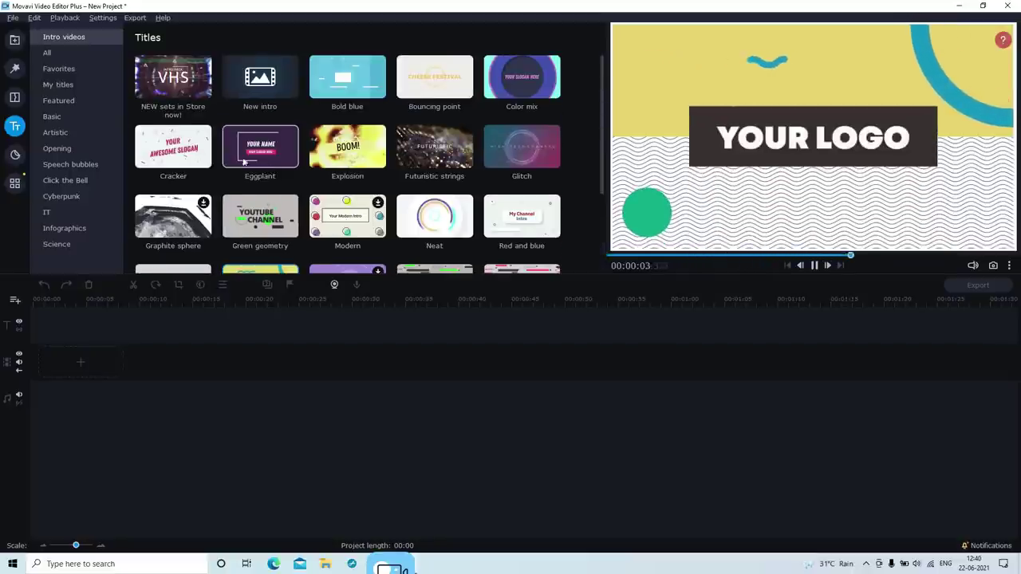
pyautogui.click(202, 148)
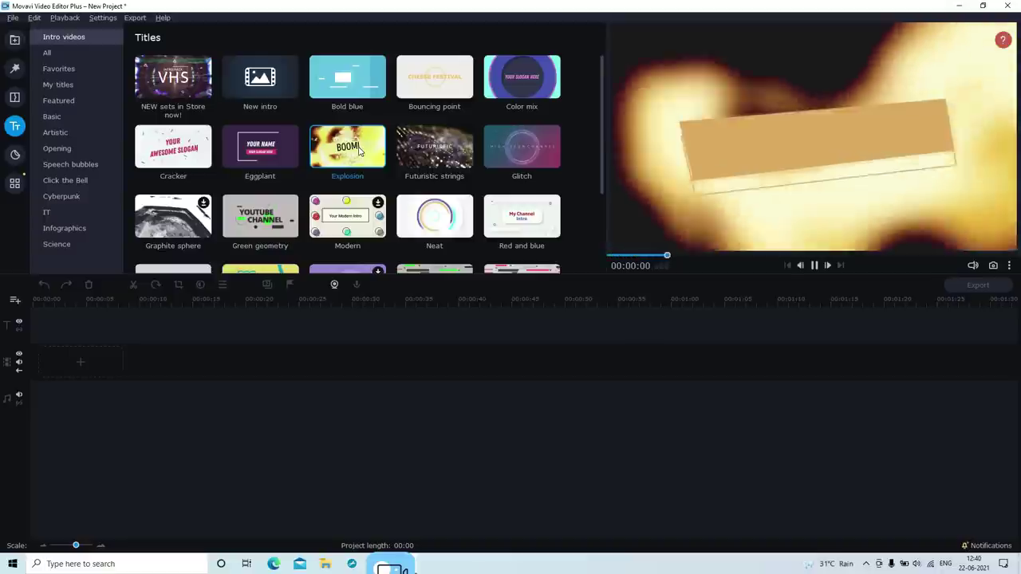
pyautogui.click(290, 154)
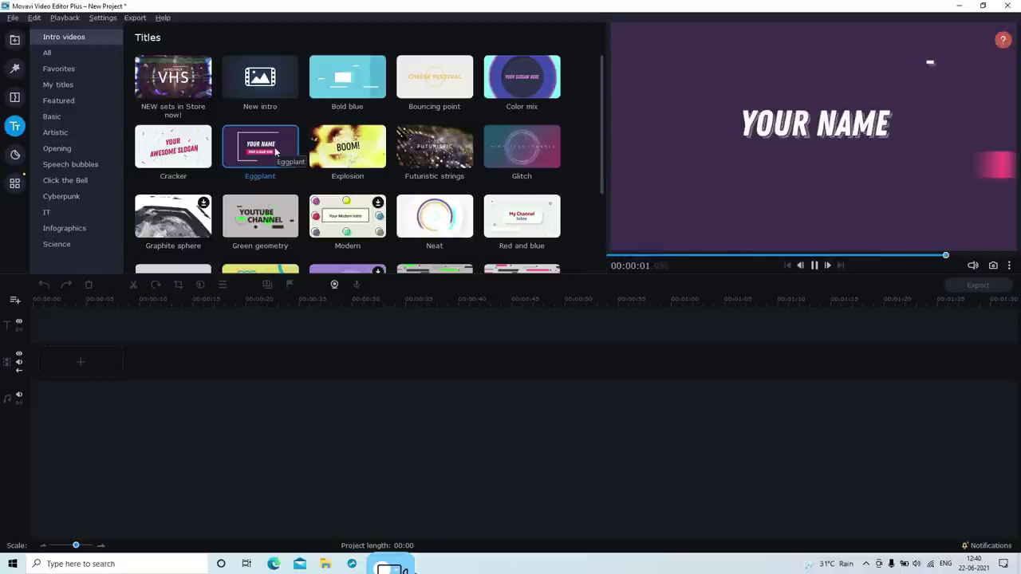
# Place the Eggplant intro at the start of the video track and play it briefly.
pyautogui.moveTo(274, 152); pyautogui.dragTo(41, 349)
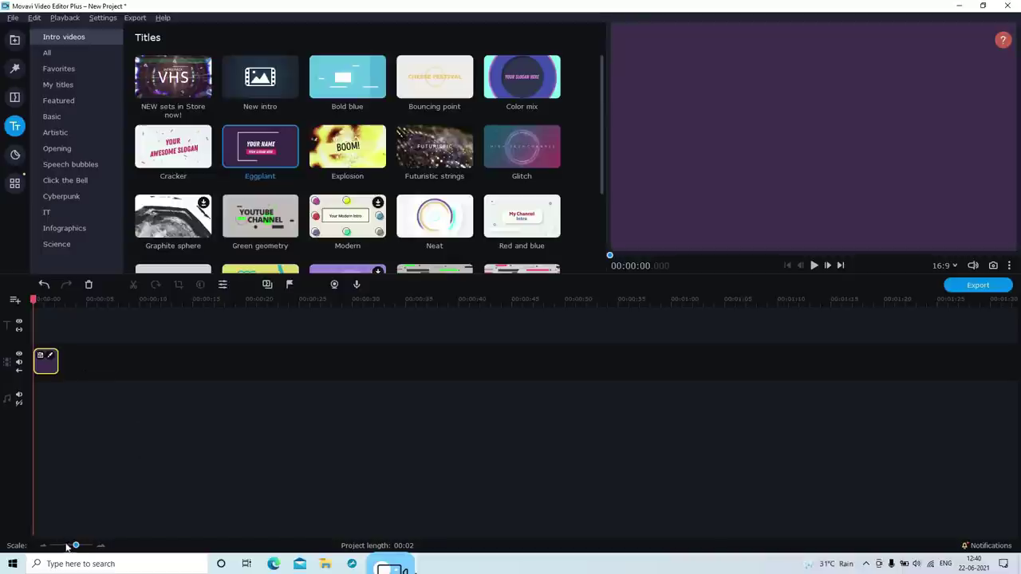
pyautogui.moveTo(77, 547); pyautogui.dragTo(81, 547)
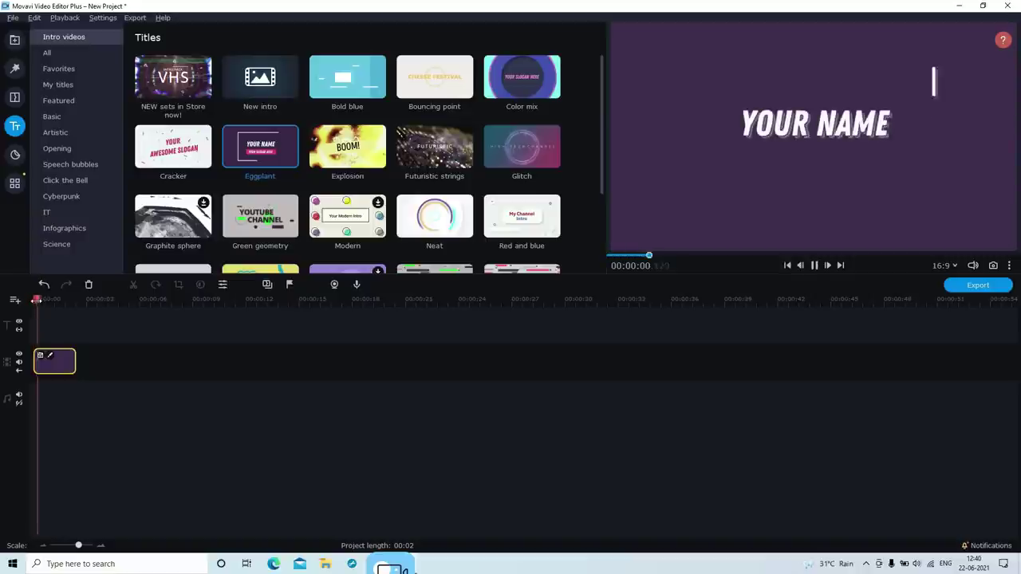
pyautogui.press('space')
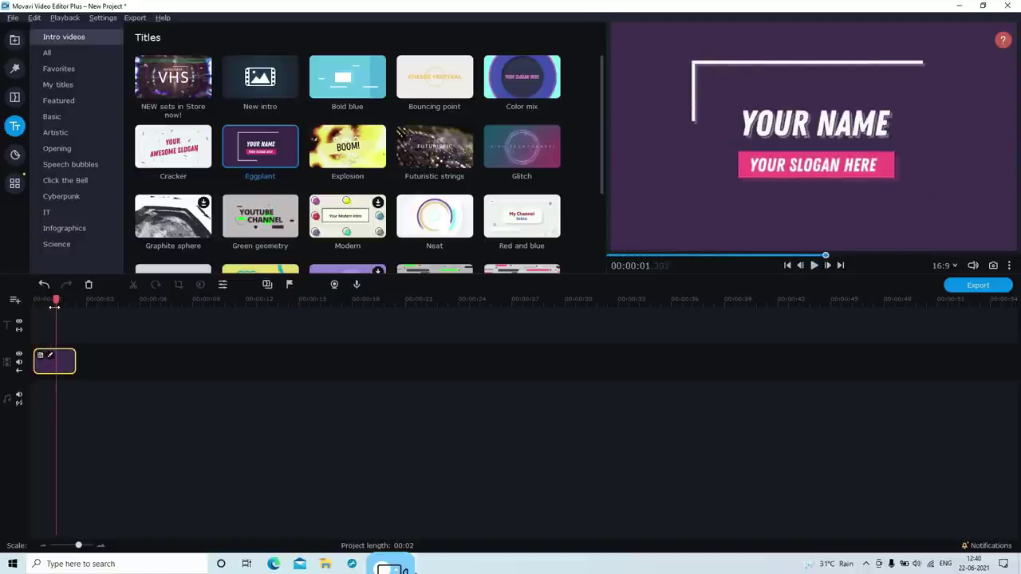
# Open the Eggplant intro's contents and change its YOUR NAME title to "SONAMONA".
pyautogui.doubleClick(46, 358)
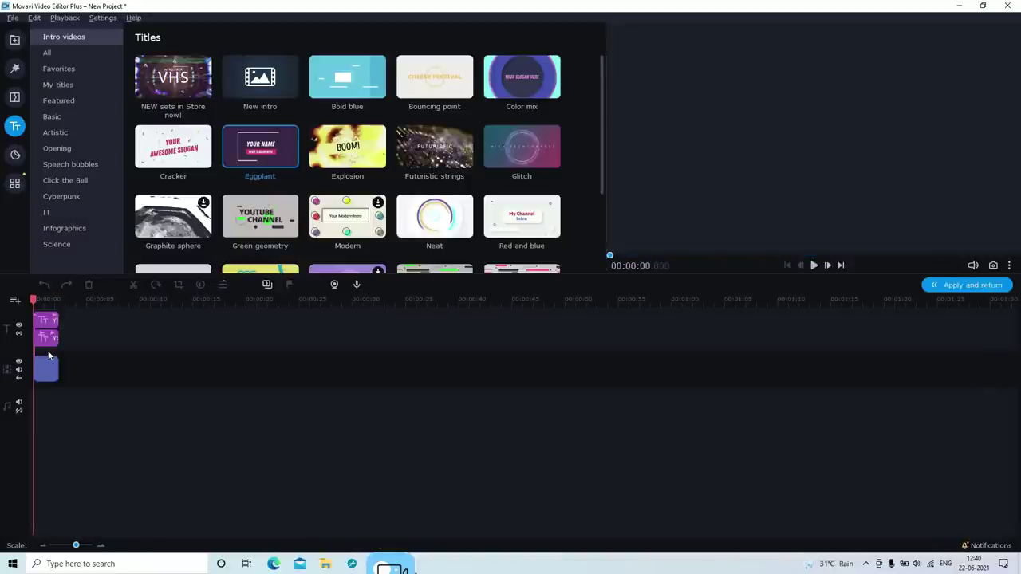
pyautogui.doubleClick(50, 323)
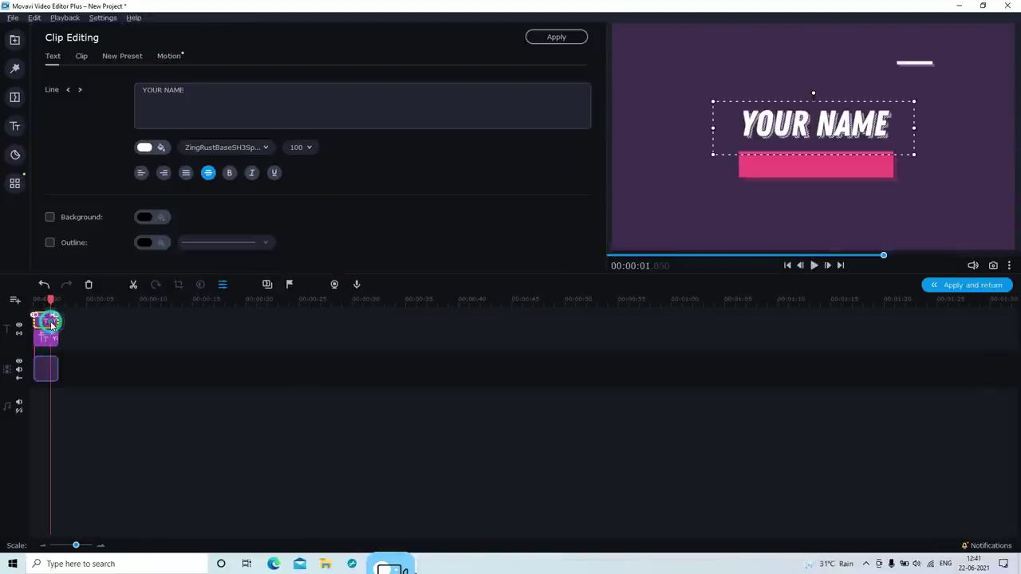
pyautogui.click(192, 93)
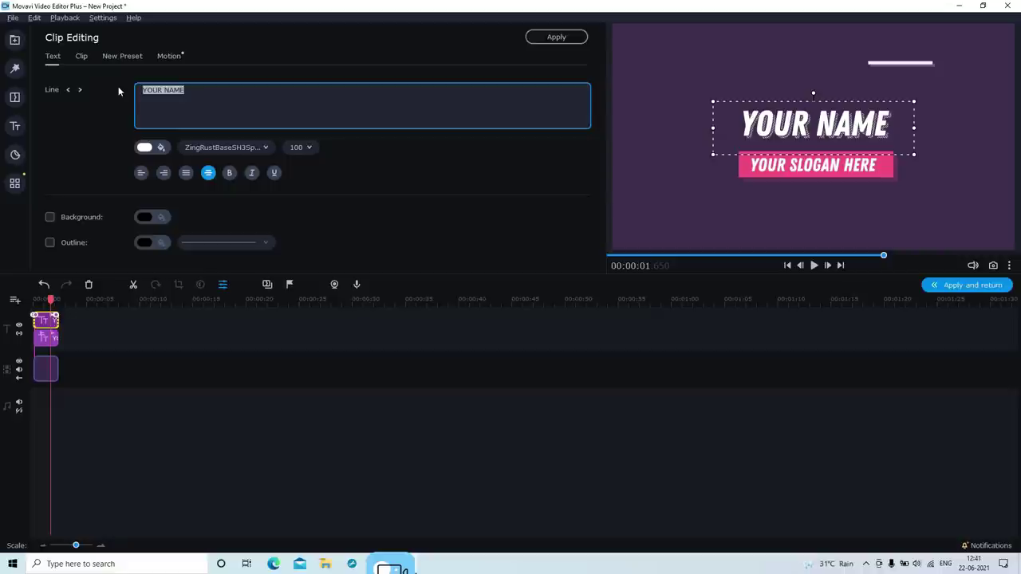
pyautogui.write('SONA')
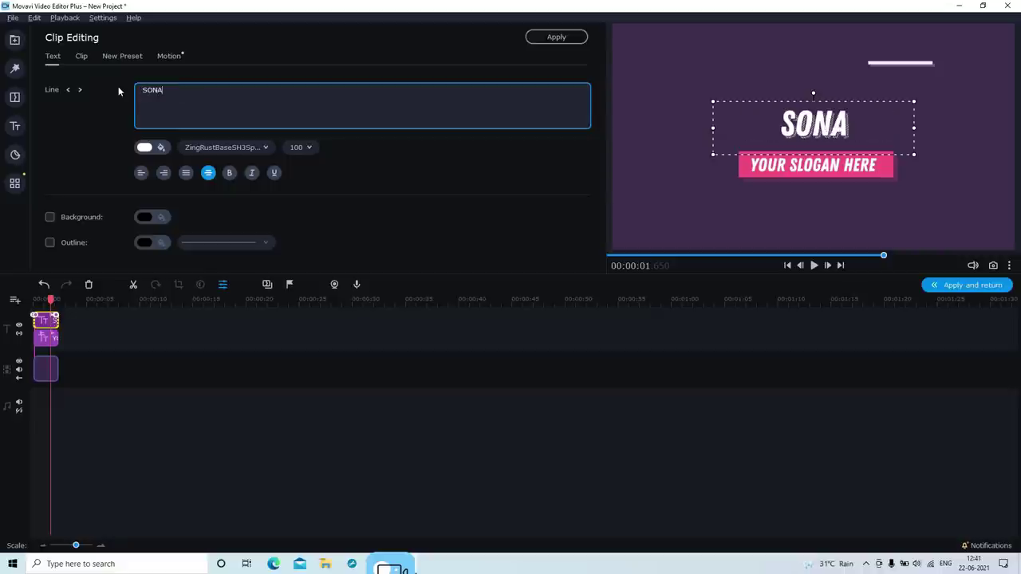
pyautogui.write('MONA')
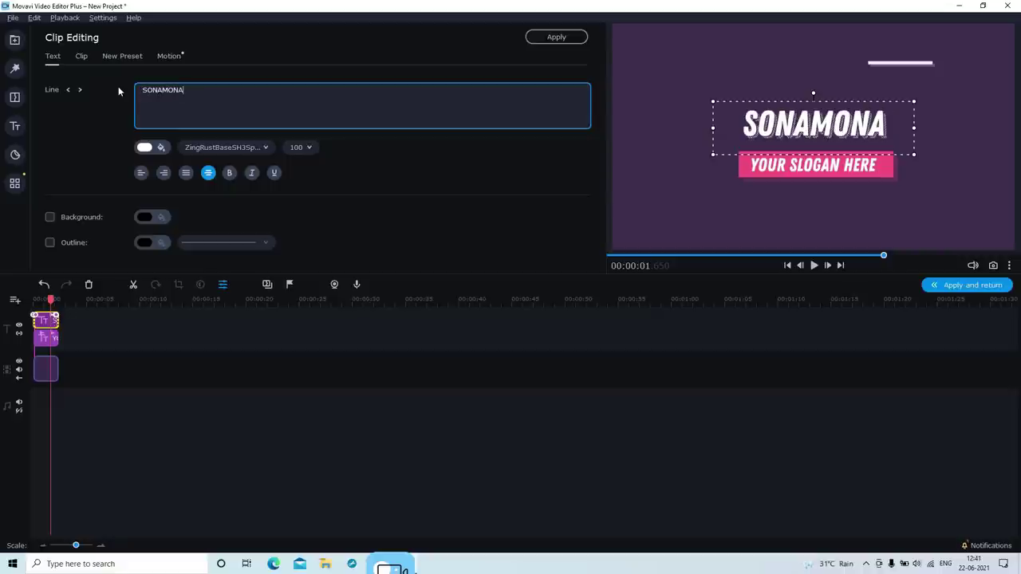
pyautogui.click(545, 40)
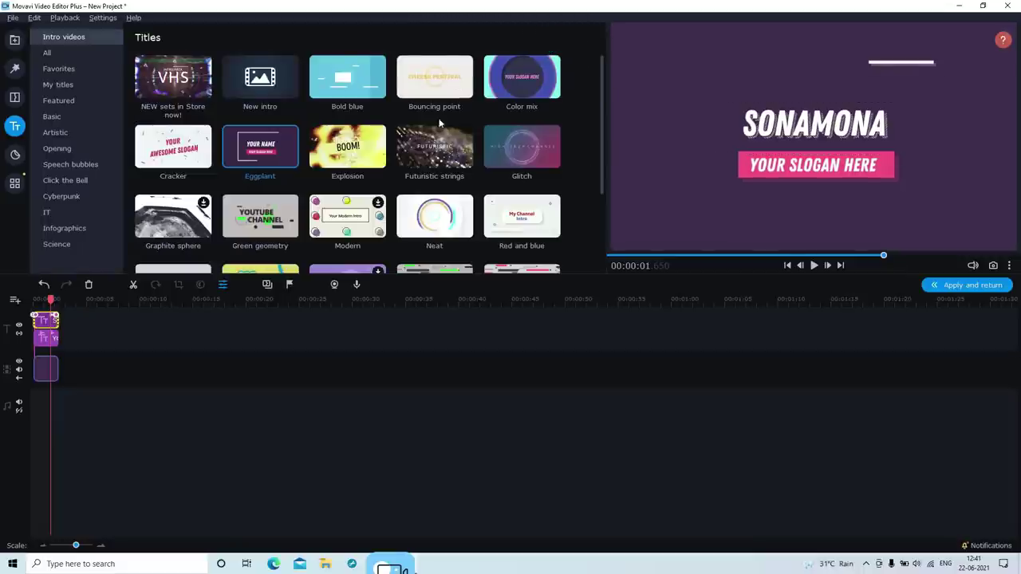
# Replace the intro's slogan text with "Tech tips & tricks" and play the intro from the start.
pyautogui.doubleClick(40, 343)
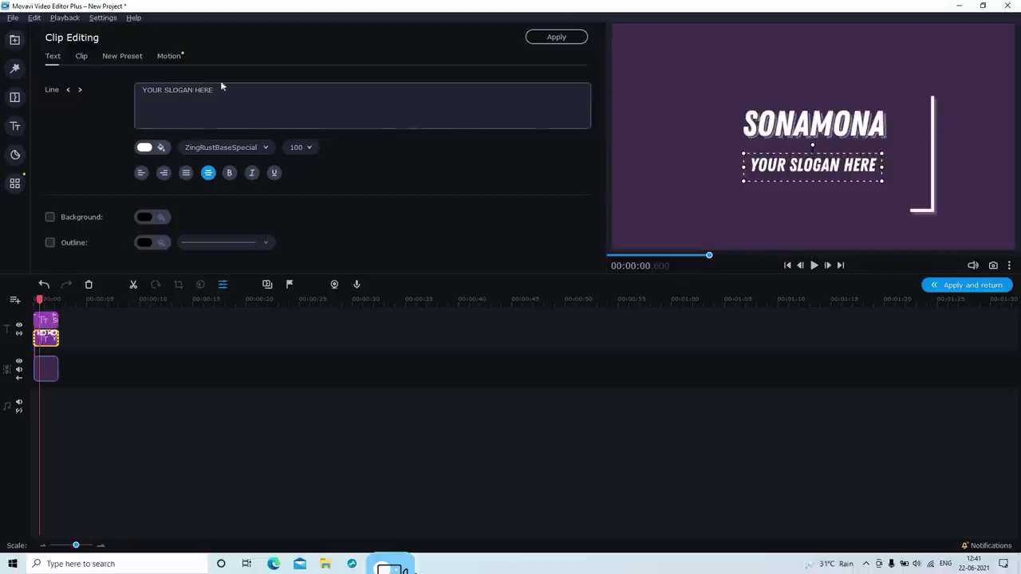
pyautogui.moveTo(227, 91); pyautogui.dragTo(99, 79)
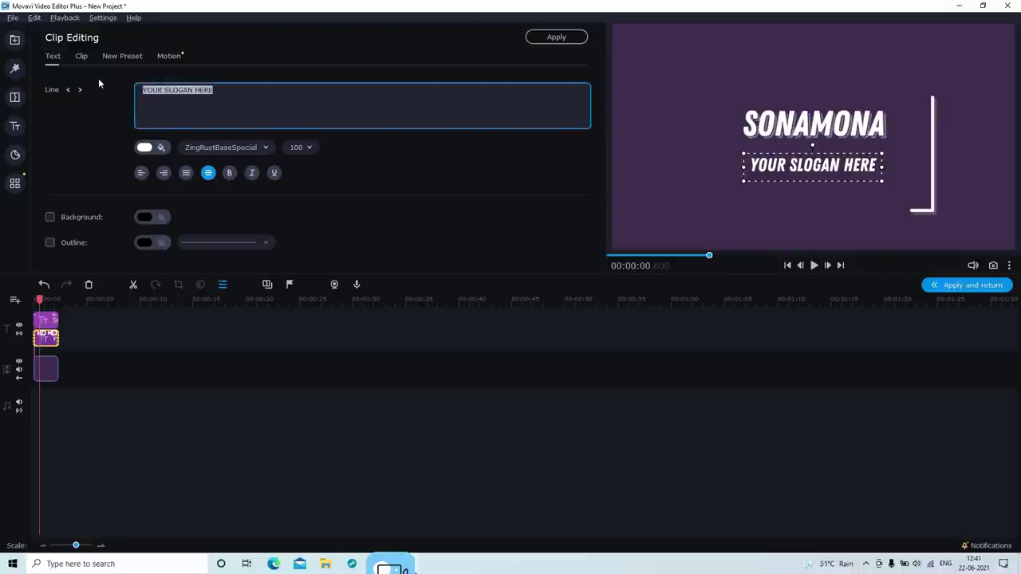
pyautogui.write('Te')
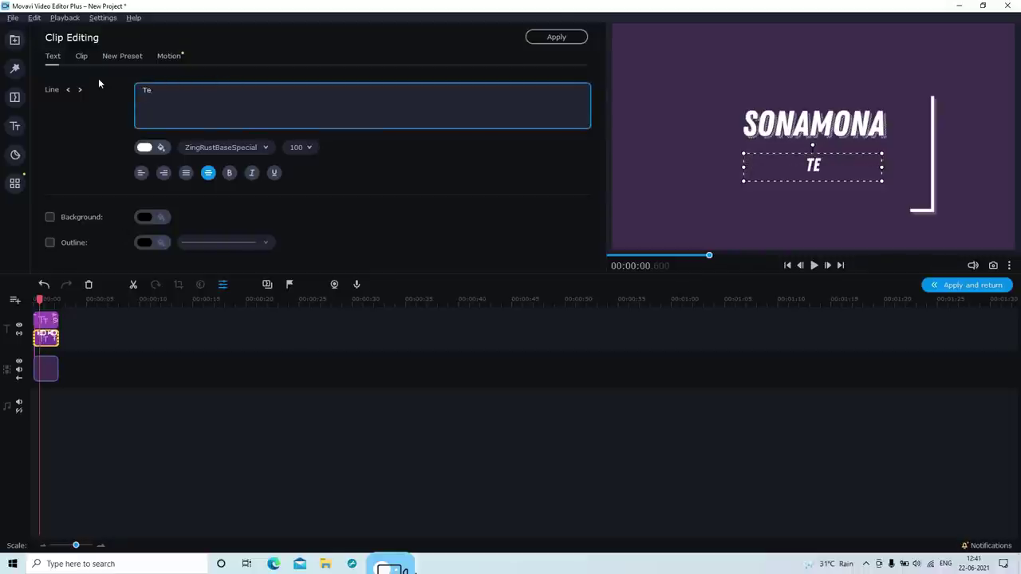
pyautogui.write('ch tip')
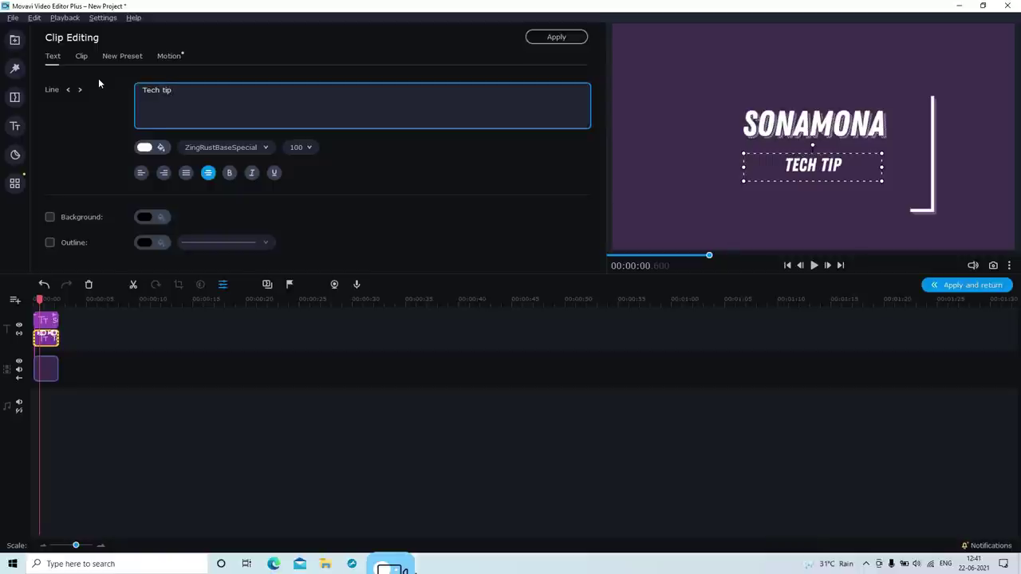
pyautogui.write('s & tr')
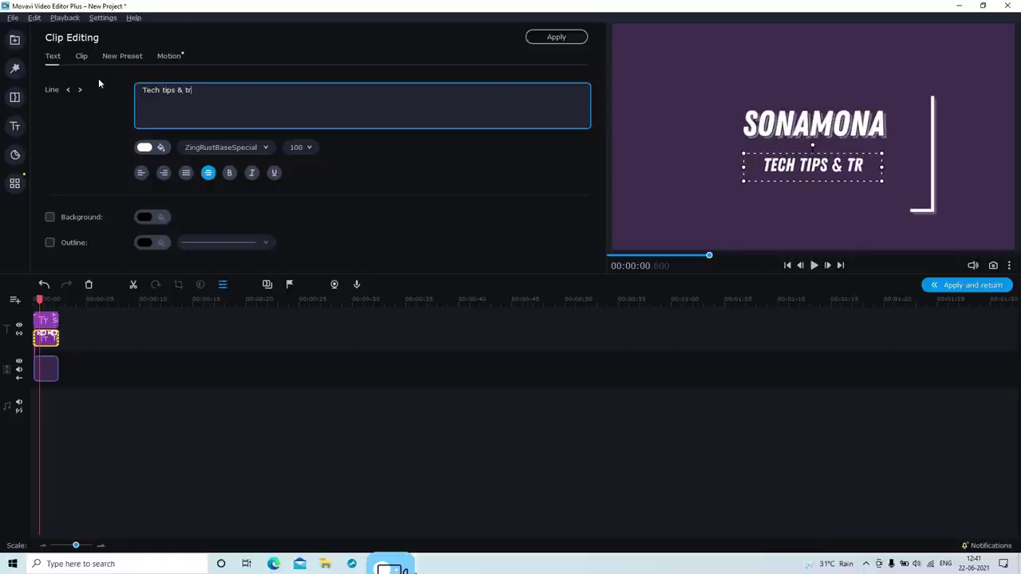
pyautogui.write('icks')
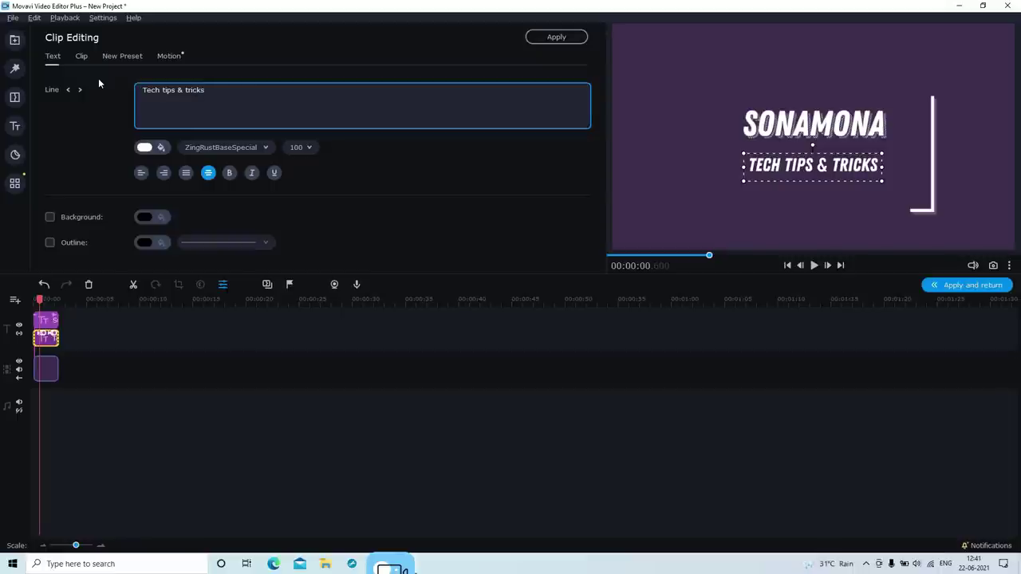
pyautogui.click(556, 37)
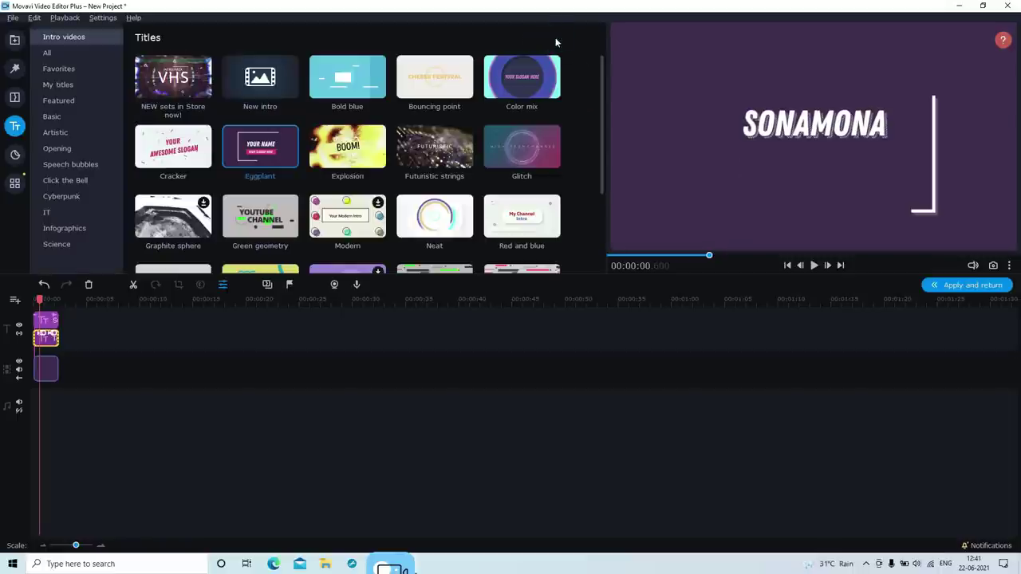
pyautogui.moveTo(40, 302); pyautogui.dragTo(27, 301)
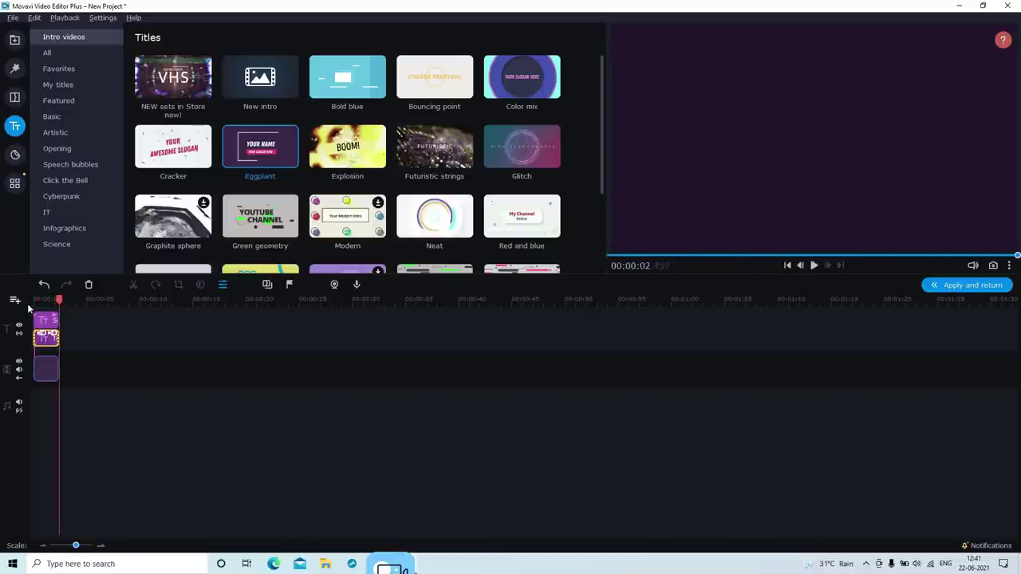
# Add Video Clip 1.mp4 from the media bin to the video track directly after the intro.
pyautogui.click(14, 47)
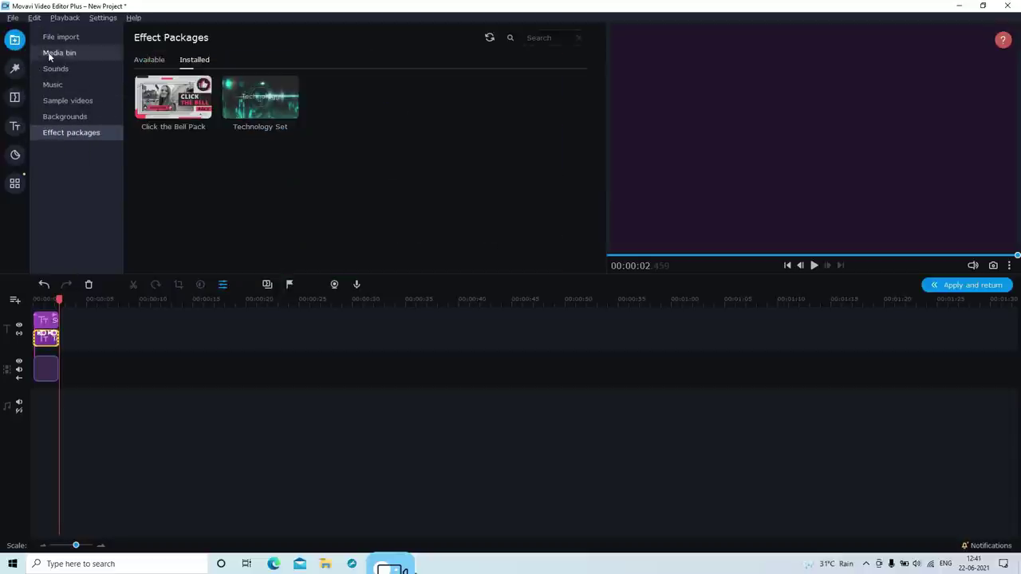
pyautogui.click(50, 54)
pyautogui.click(196, 89)
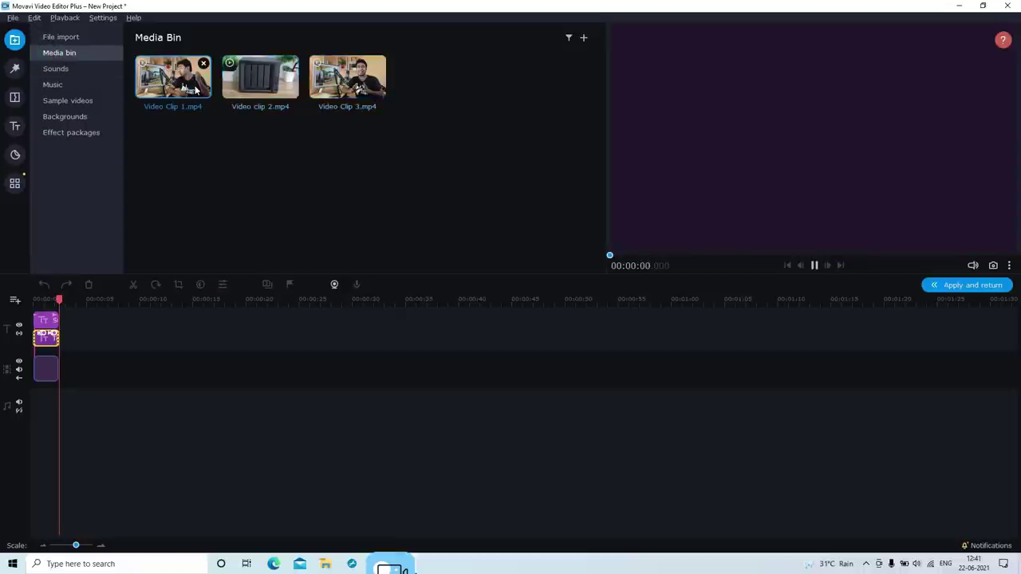
pyautogui.moveTo(196, 90); pyautogui.dragTo(64, 356)
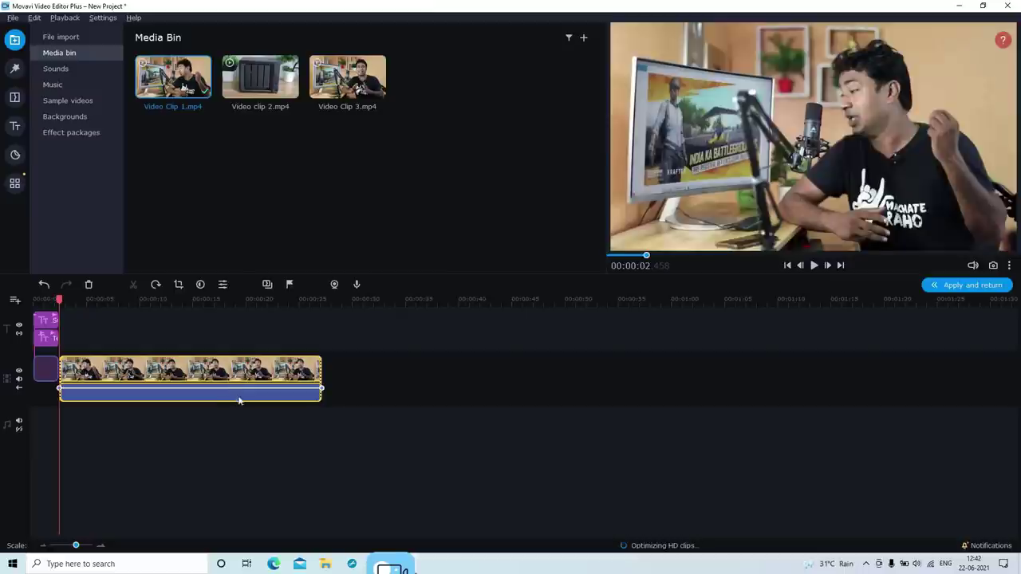
# Play back the transition from the intro into Video Clip 1.mp4 and stop shortly into the clip.
pyautogui.click(240, 403)
pyautogui.moveTo(60, 317); pyautogui.dragTo(48, 317)
pyautogui.press('space')
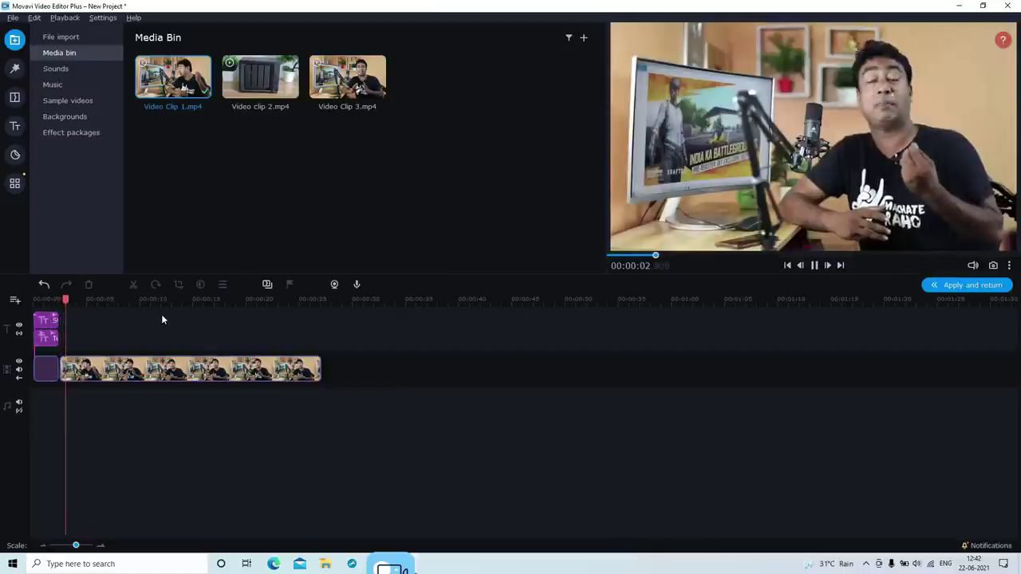
pyautogui.press('space')
# Add a second title track and place the My links - black 2 title from the Click the Bell set at about 4 s.
pyautogui.click(15, 126)
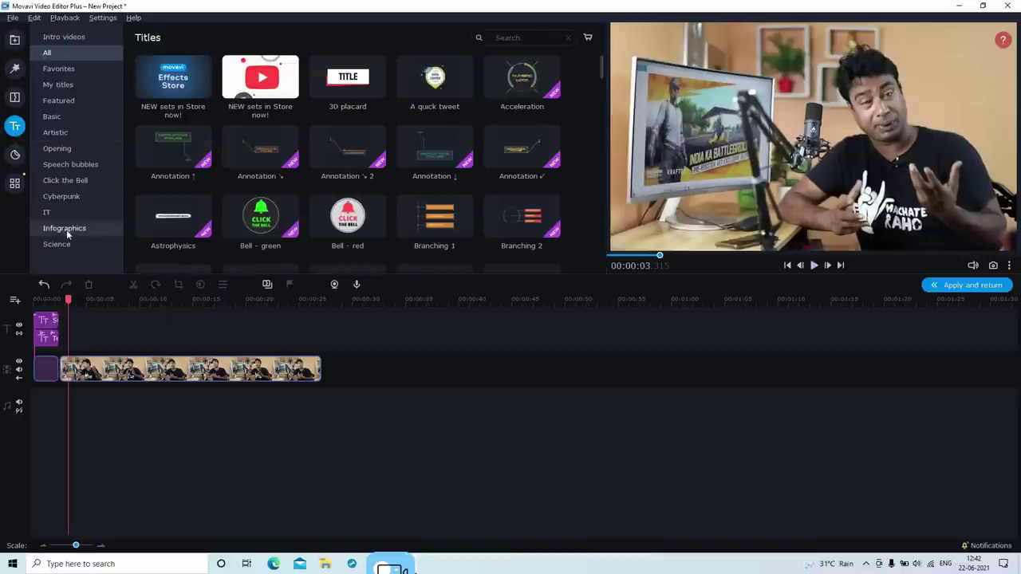
pyautogui.click(65, 181)
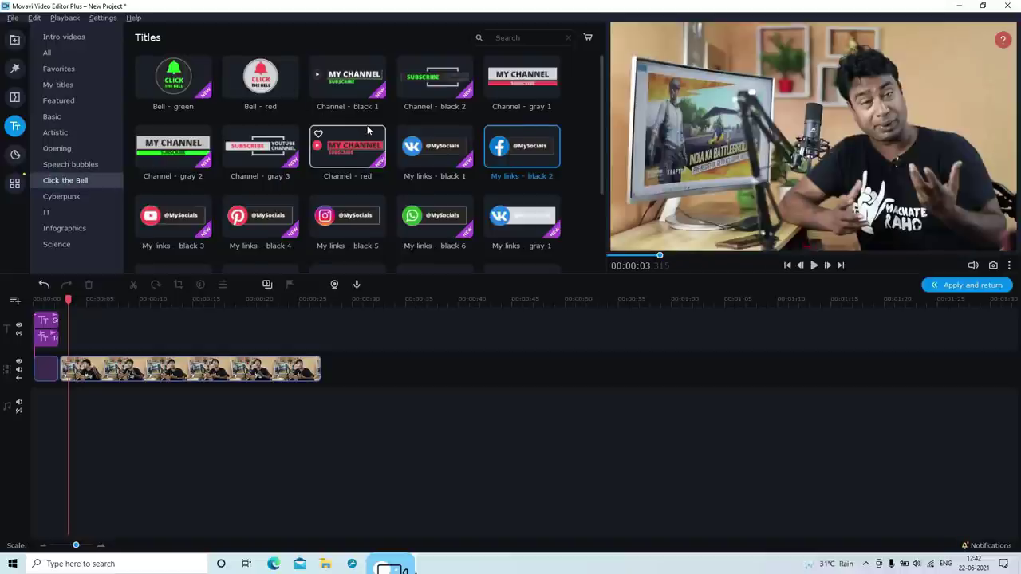
pyautogui.scroll(-2, 367, 125)
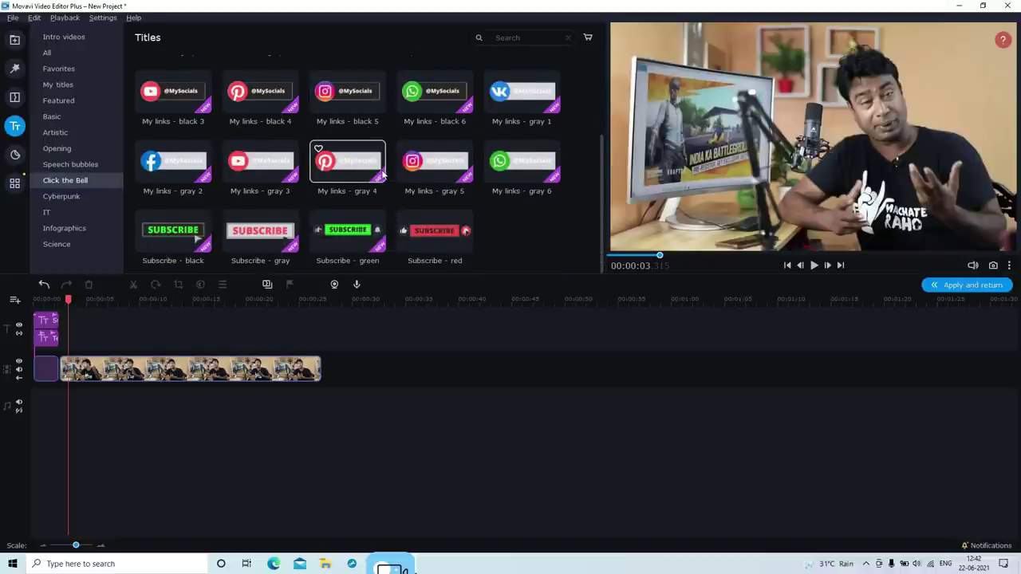
pyautogui.scroll(2, 383, 173)
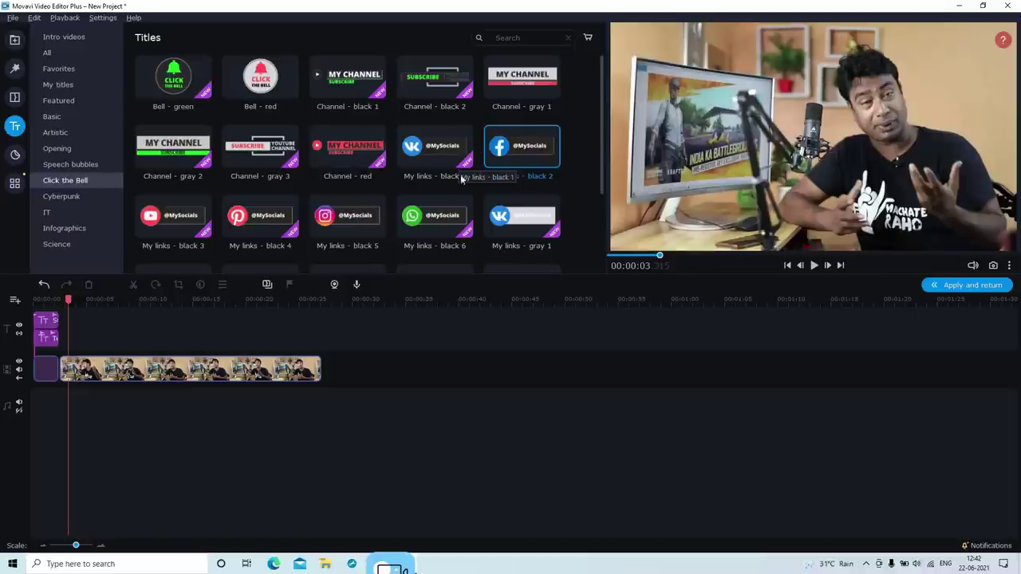
pyautogui.click(16, 300)
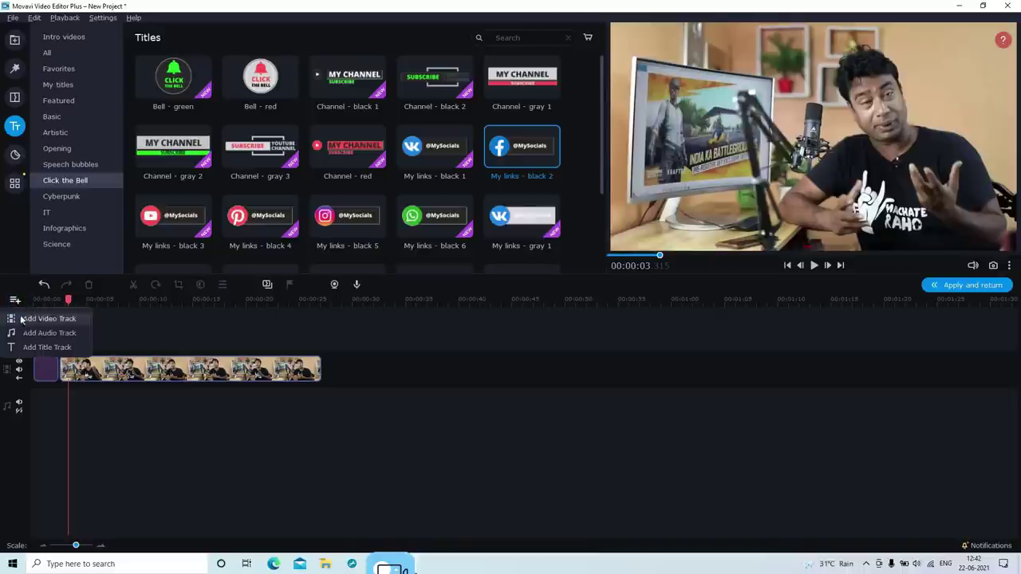
pyautogui.click(27, 347)
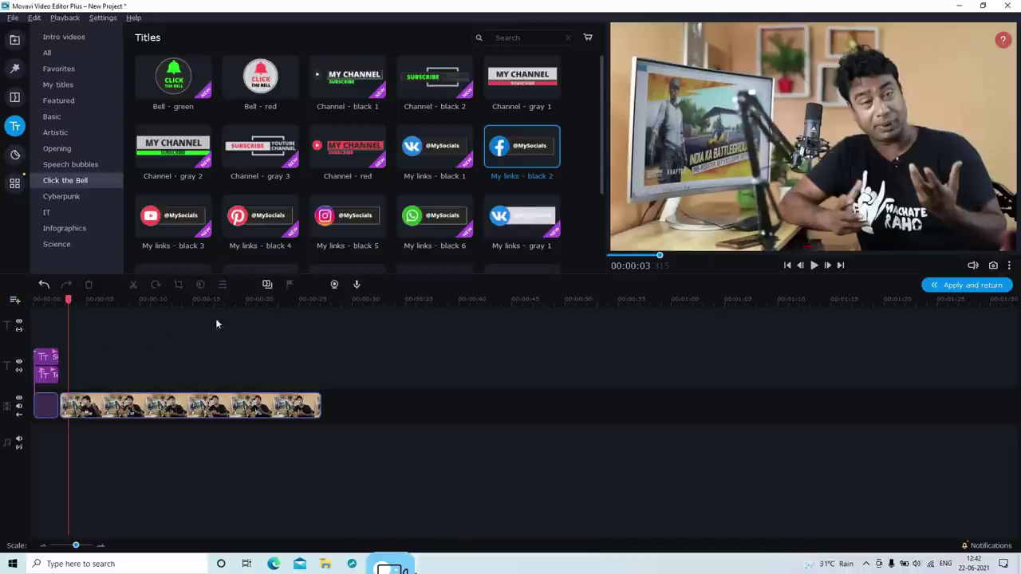
pyautogui.moveTo(519, 159); pyautogui.dragTo(82, 316)
pyautogui.press('space')
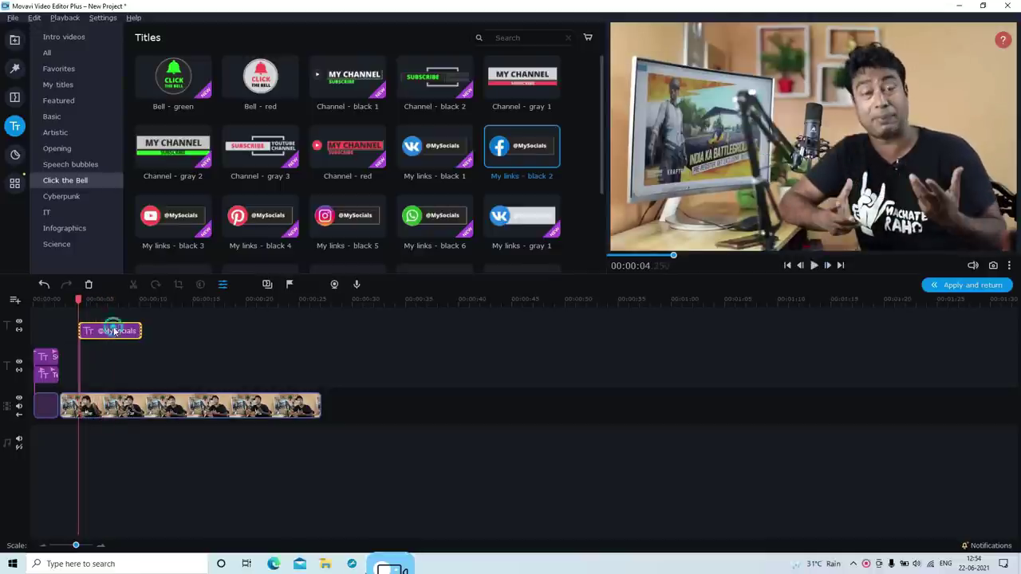
# Open the Facebook title for editing and move its icon and text to the lower-left corner of the frame.
pyautogui.doubleClick(114, 330)
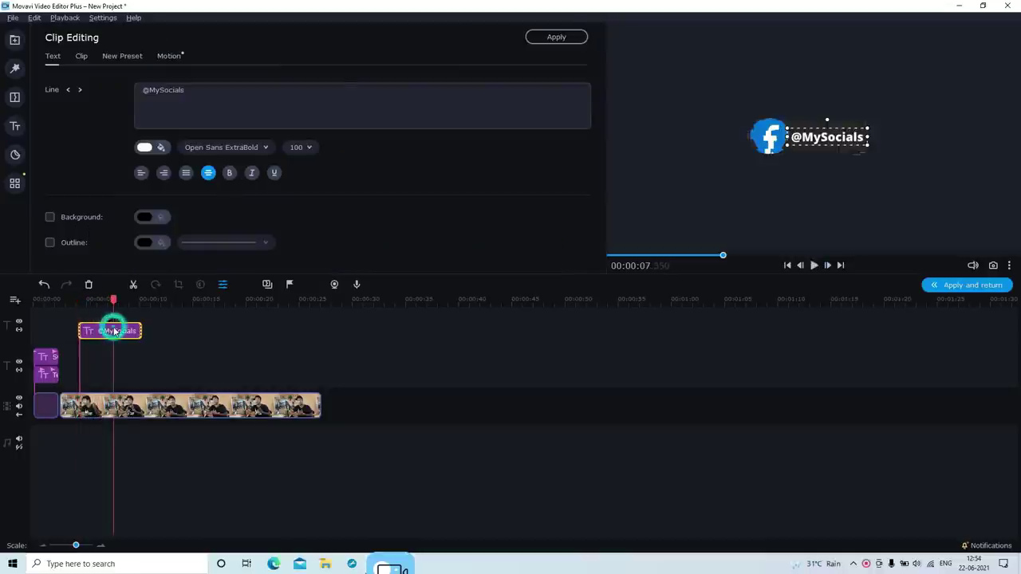
pyautogui.moveTo(770, 138); pyautogui.dragTo(643, 217)
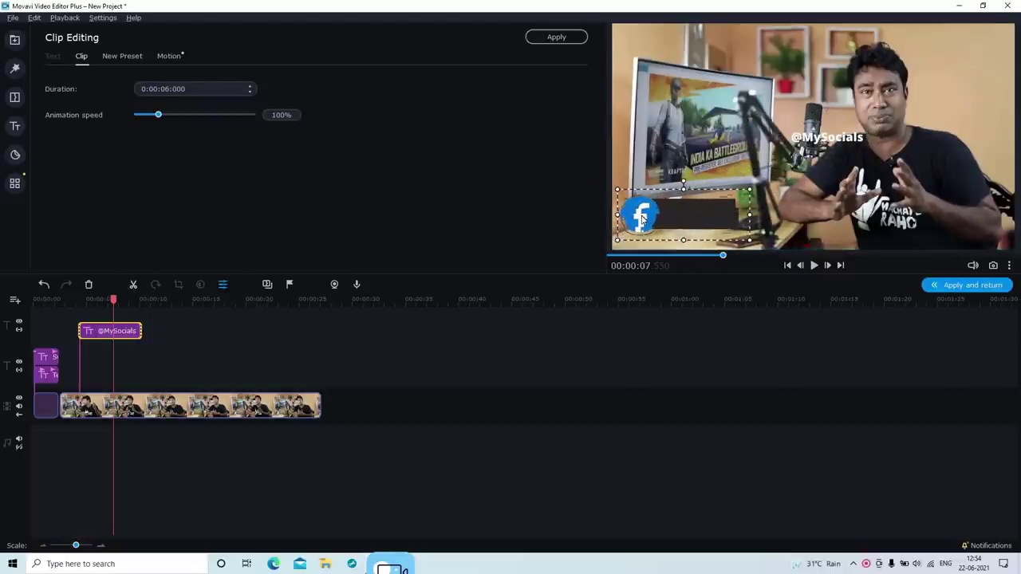
pyautogui.moveTo(819, 144); pyautogui.dragTo(691, 220)
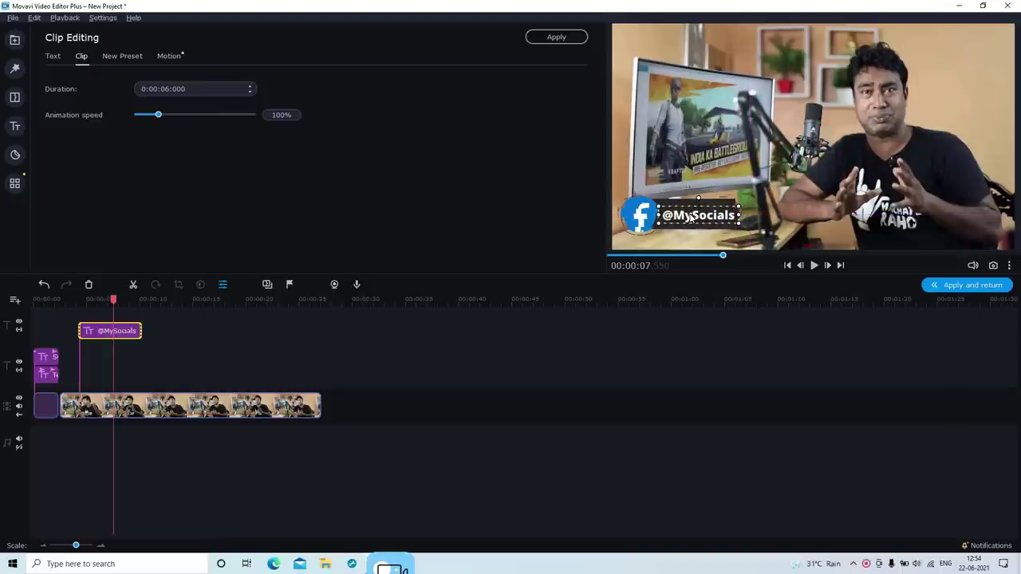
pyautogui.doubleClick(716, 216)
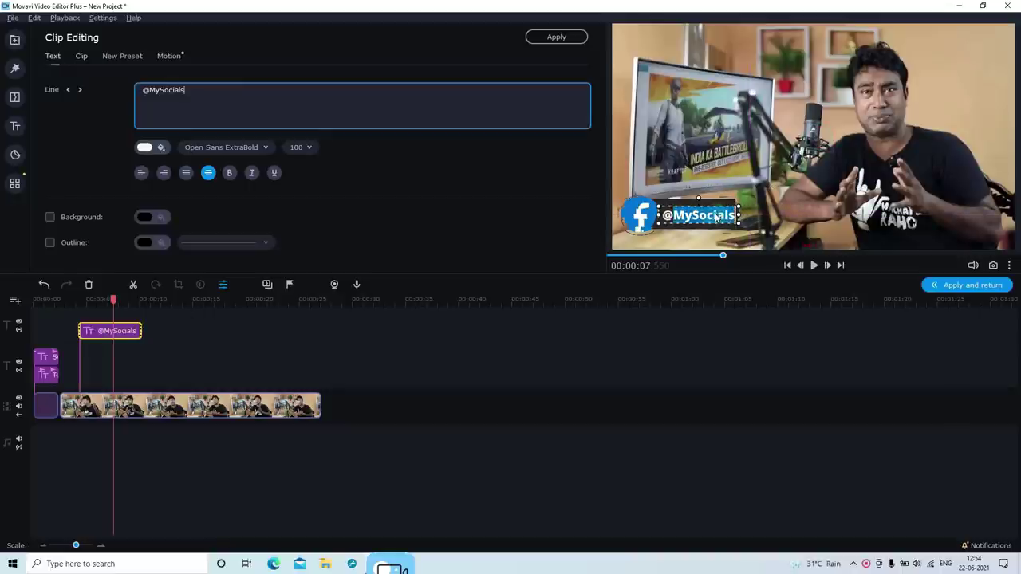
pyautogui.moveTo(185, 90); pyautogui.dragTo(164, 91)
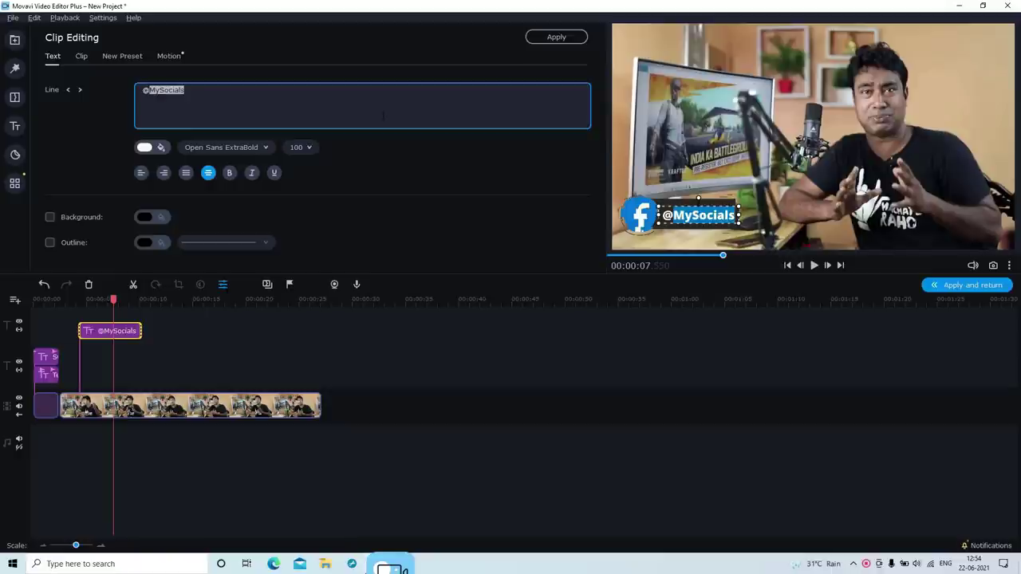
pyautogui.write('son')
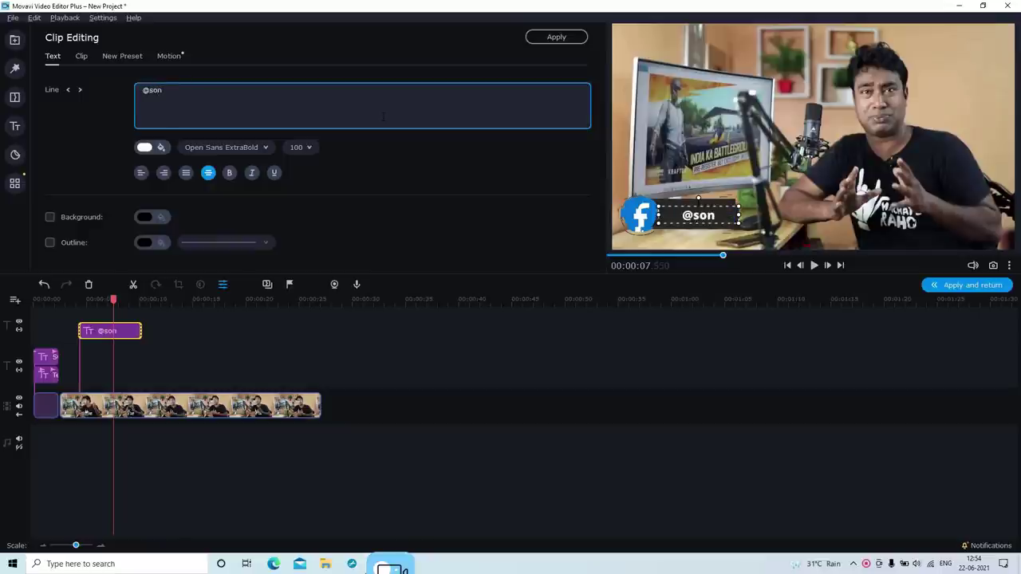
pyautogui.write('amona')
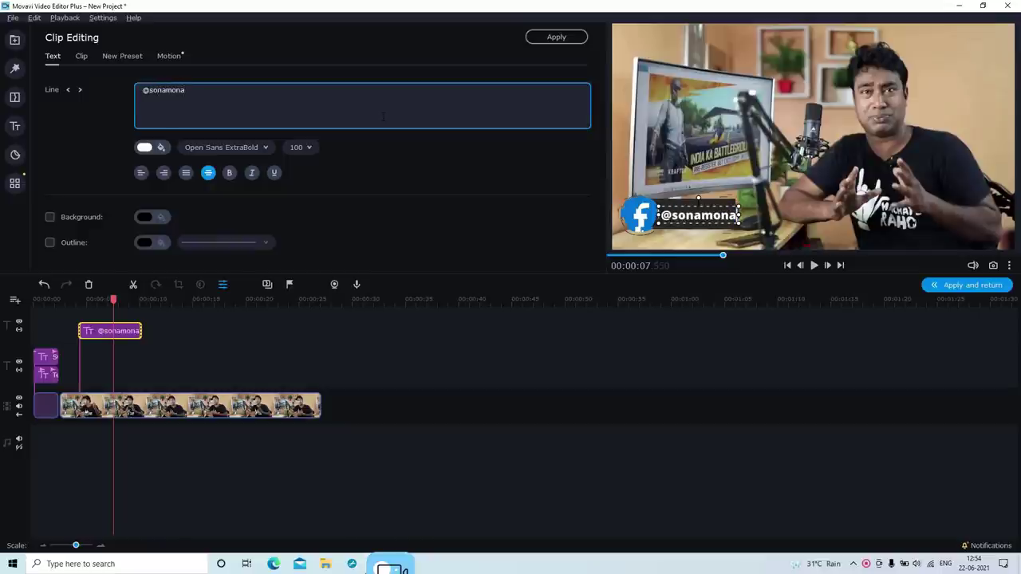
pyautogui.click(750, 219)
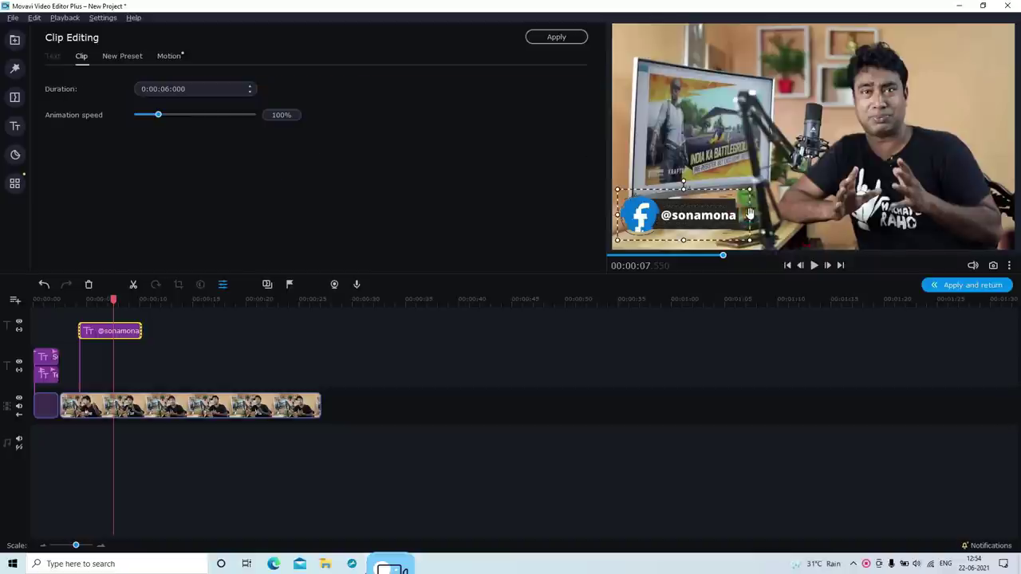
pyautogui.moveTo(750, 215); pyautogui.dragTo(756, 217)
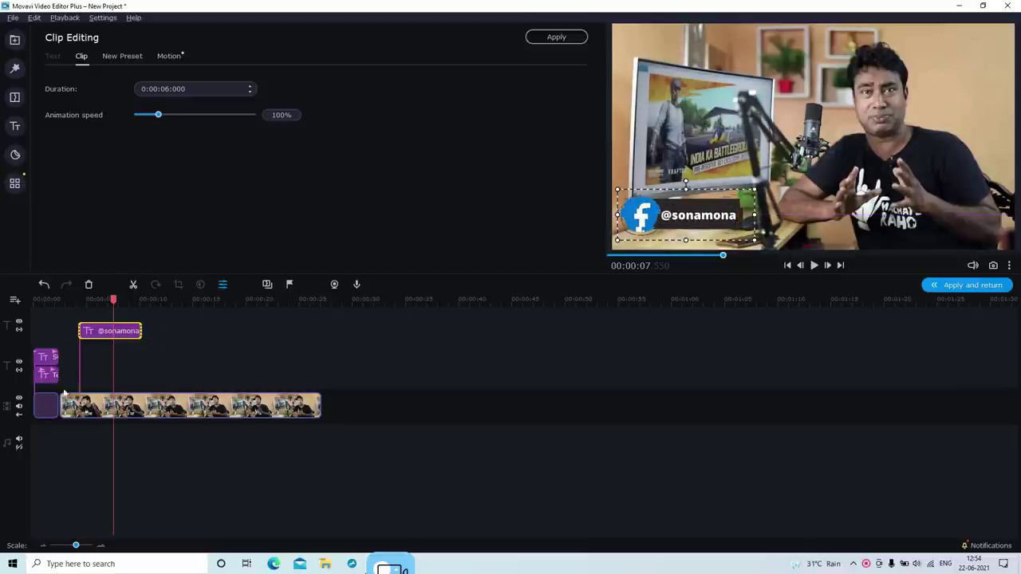
pyautogui.click(564, 37)
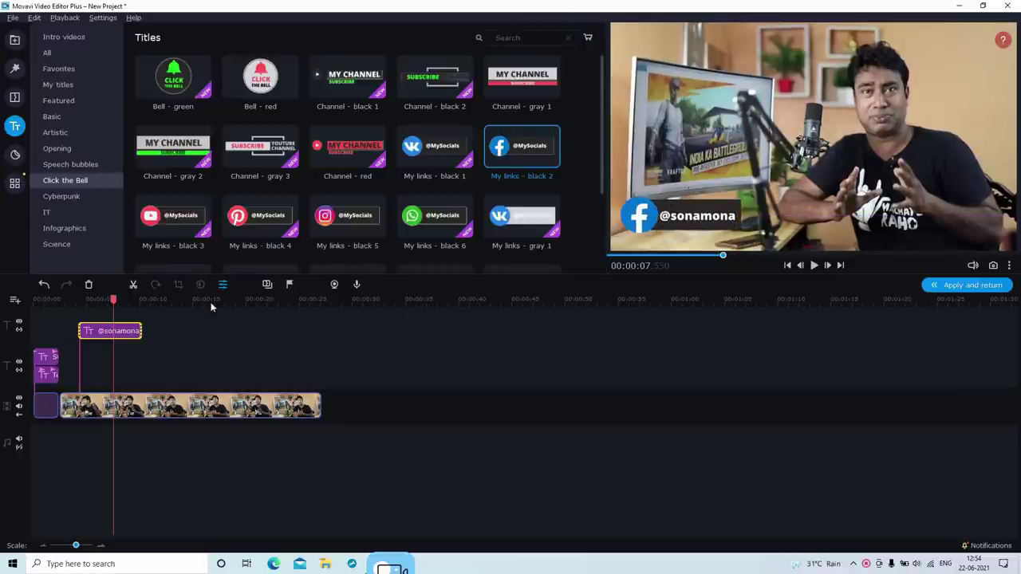
# Play back the Facebook title from just before it starts and stop shortly after it ends, at about 11 s.
pyautogui.moveTo(114, 303); pyautogui.dragTo(71, 307)
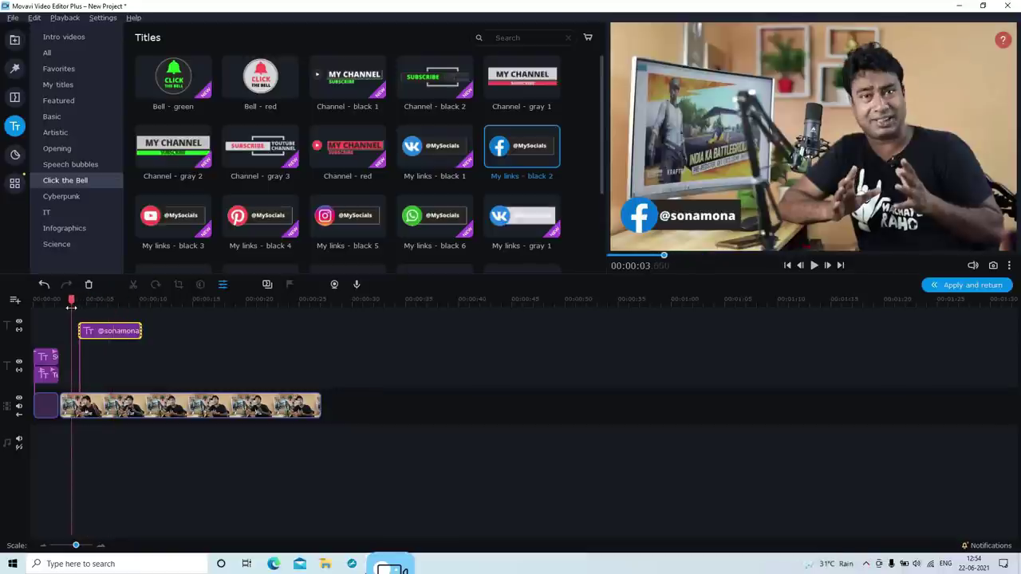
pyautogui.press('space')
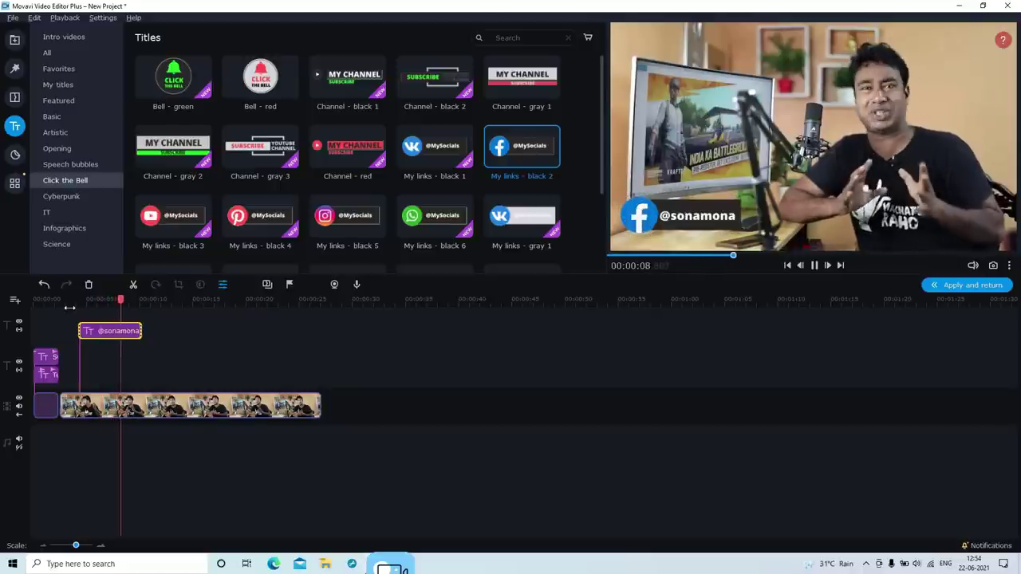
pyautogui.press('space')
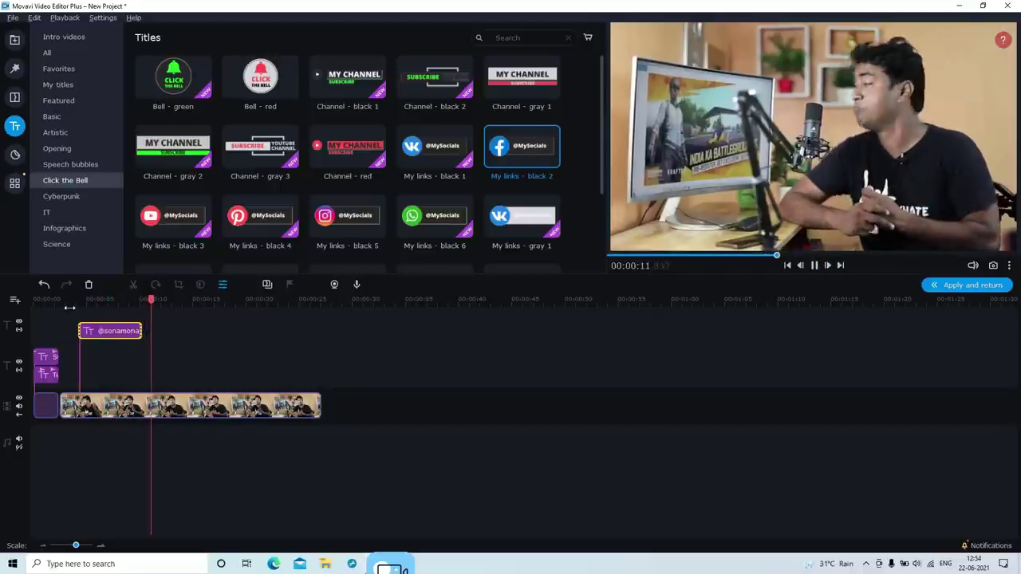
pyautogui.press('space')
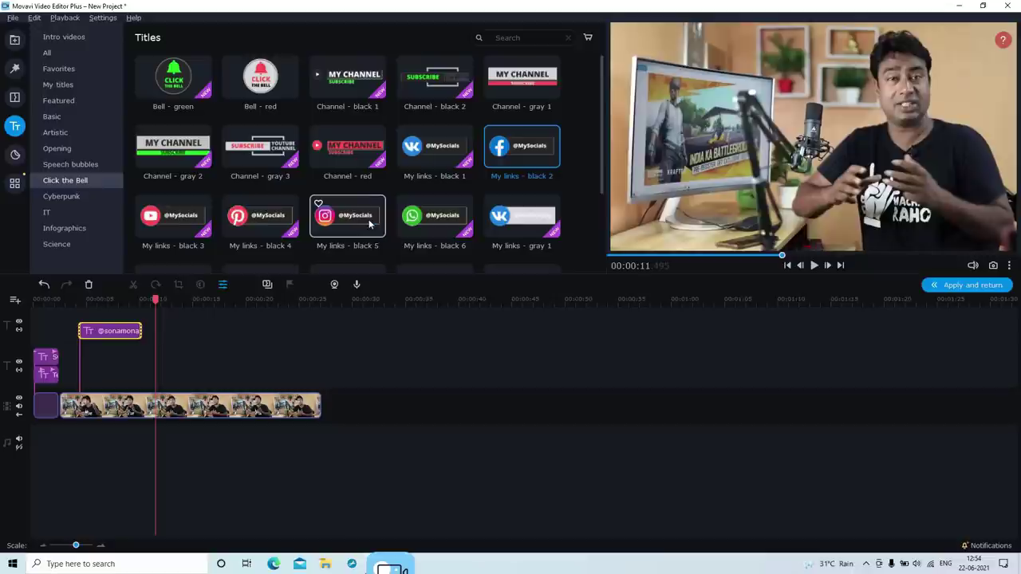
pyautogui.moveTo(369, 223); pyautogui.dragTo(173, 300)
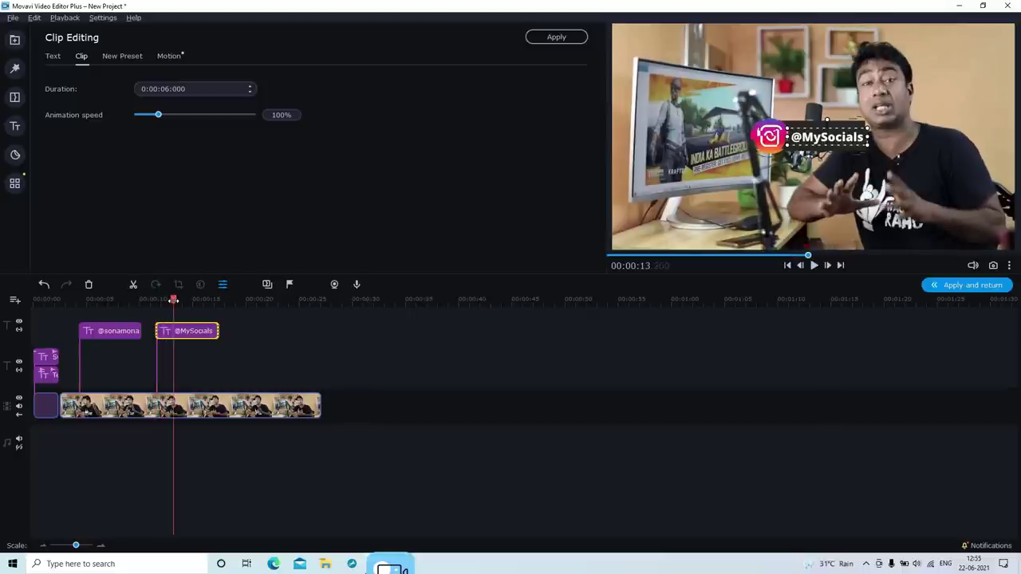
pyautogui.doubleClick(737, 157)
pyautogui.write('@Sonamona')
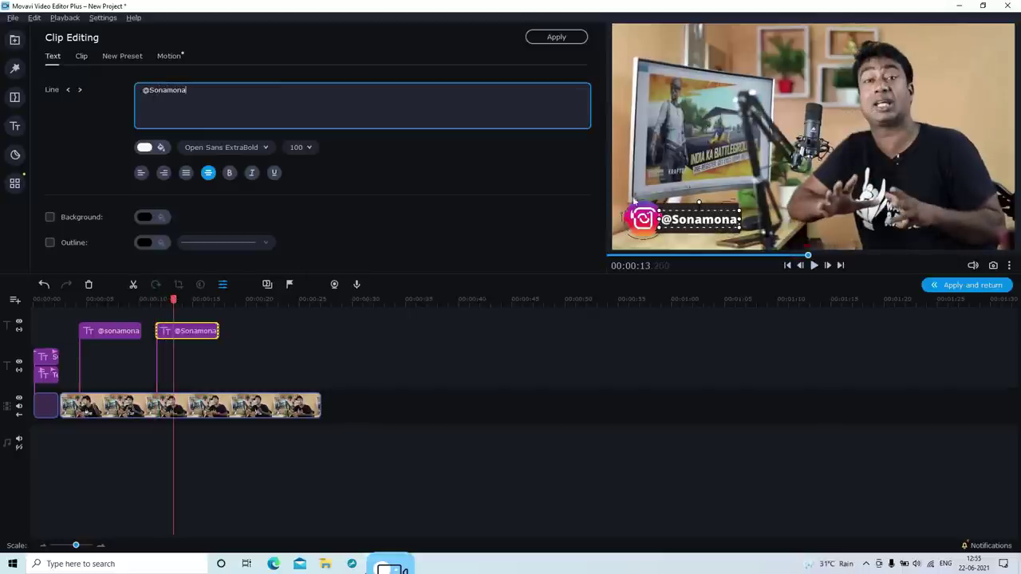
pyautogui.click(553, 39)
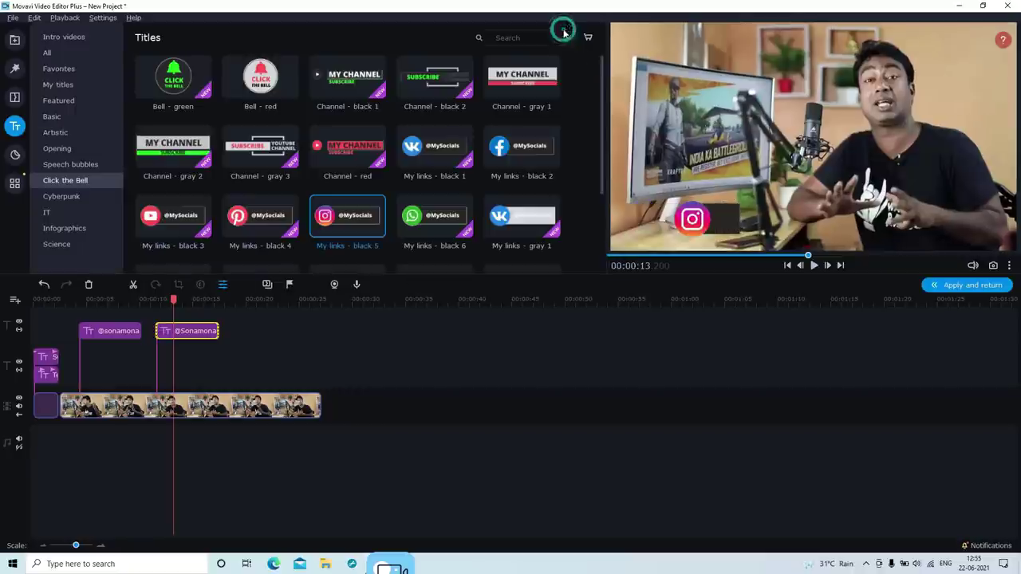
# Play back the Instagram title from just before it starts.
pyautogui.moveTo(177, 299); pyautogui.dragTo(149, 300)
pyautogui.press('space')
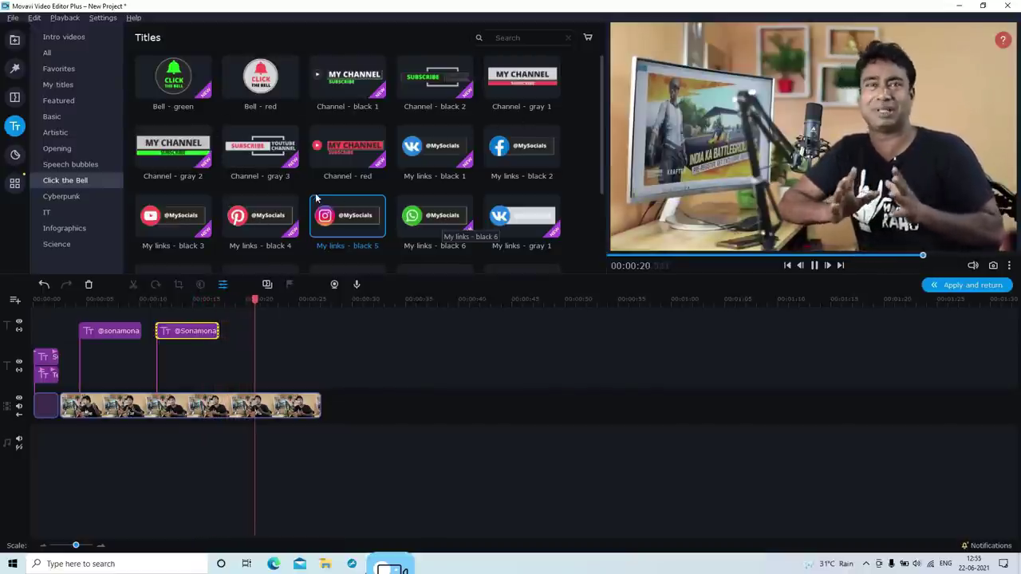
# Place the Subscribe - red title at about 21 s on the upper title track and move it to the frame's lower left.
pyautogui.moveTo(599, 144); pyautogui.dragTo(584, 225)
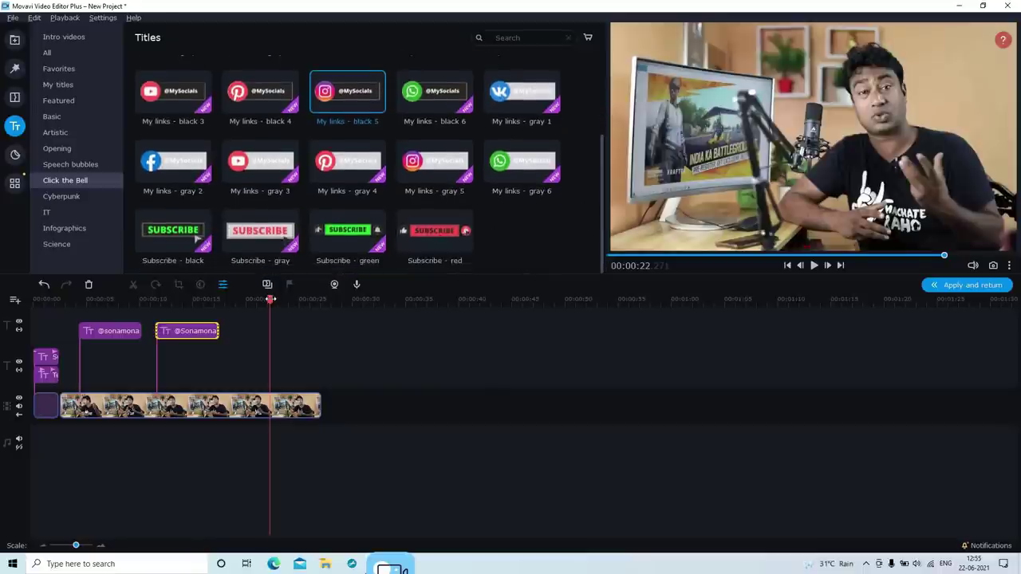
pyautogui.click(255, 300)
pyautogui.moveTo(435, 231); pyautogui.dragTo(269, 317)
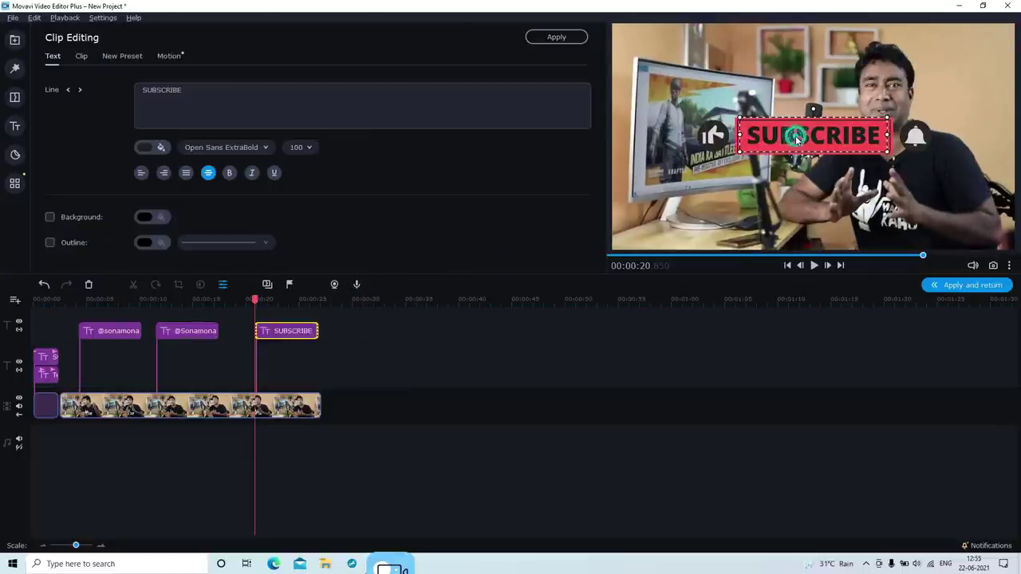
pyautogui.click(756, 148)
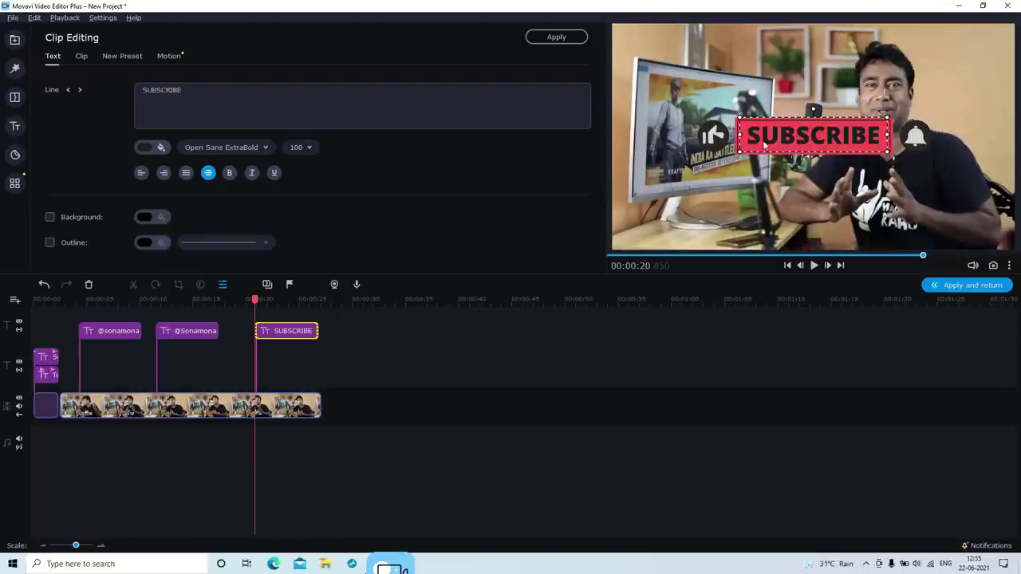
pyautogui.moveTo(764, 140); pyautogui.dragTo(697, 216)
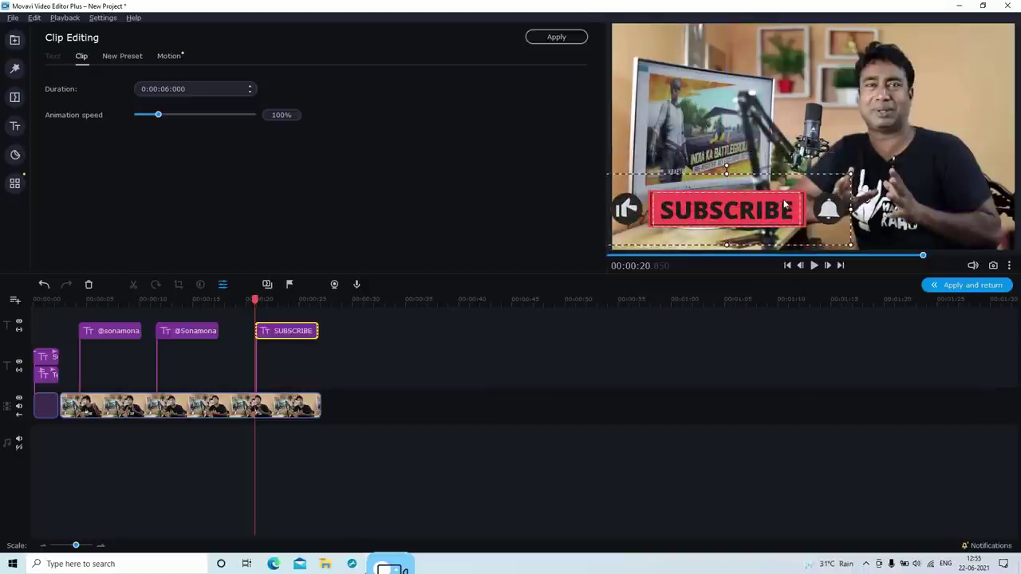
# Set the SUBSCRIBE text colour to white, apply the edit and play back the title.
pyautogui.click(729, 213)
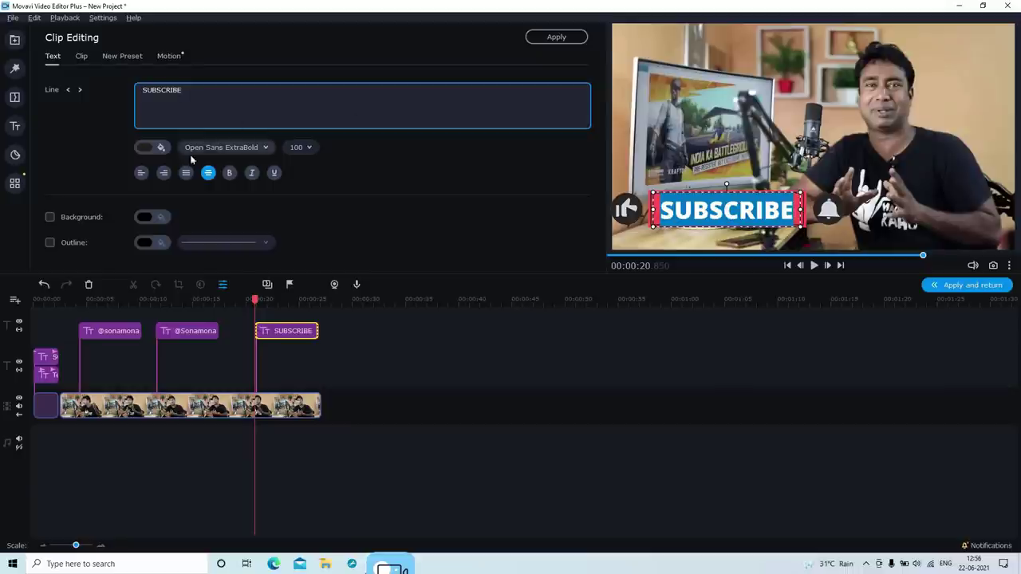
pyautogui.click(160, 147)
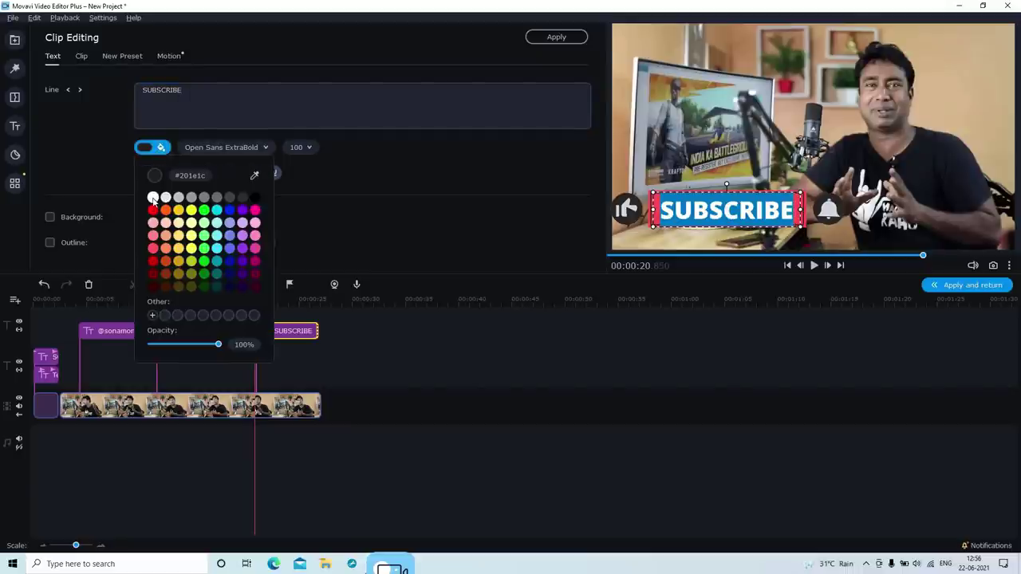
pyautogui.click(153, 198)
pyautogui.click(556, 37)
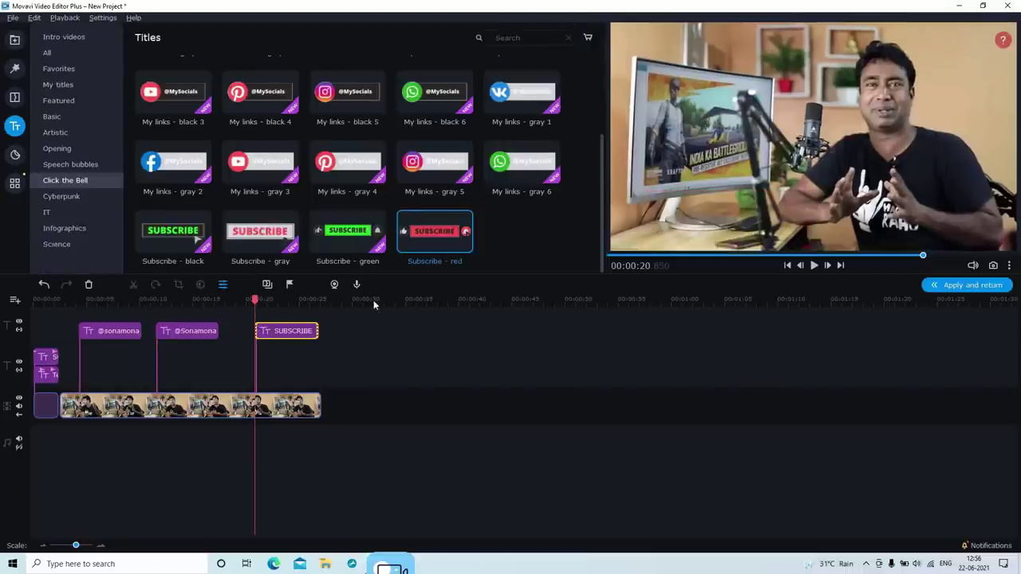
pyautogui.press('space')
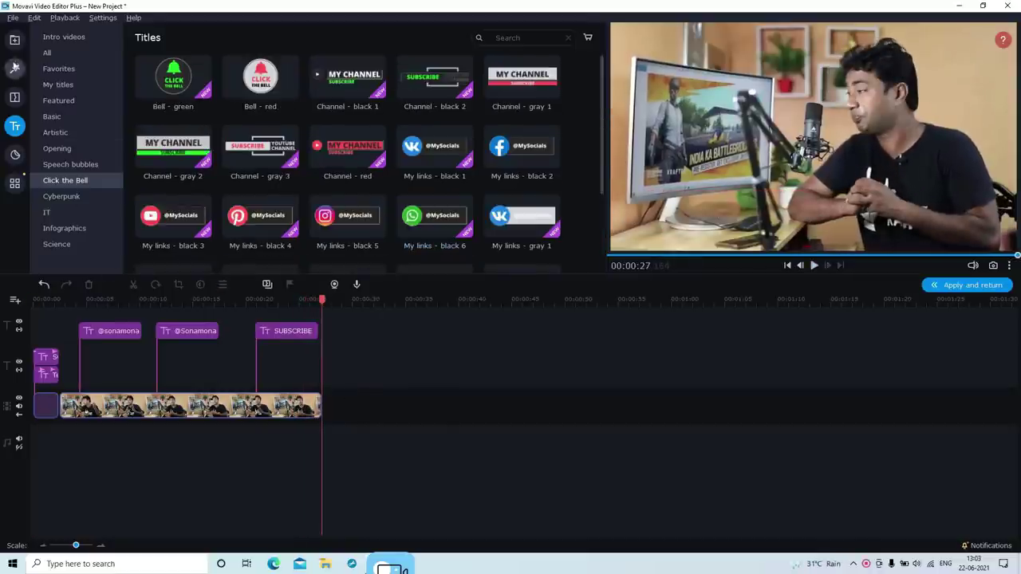
# Add Video clip 2.mp4 from the media bin to the video track directly after Video Clip 1.mp4.
pyautogui.click(14, 50)
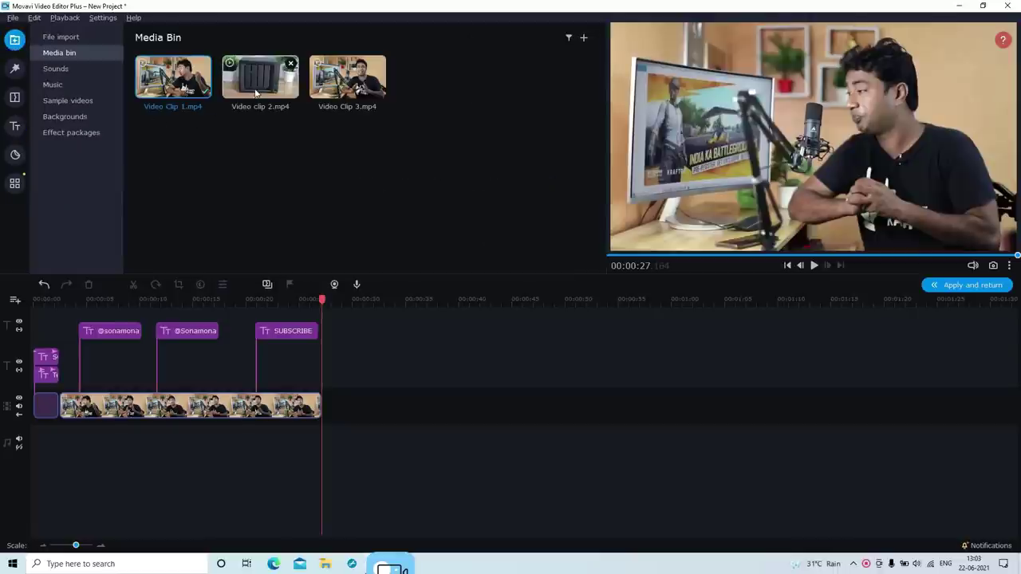
pyautogui.moveTo(257, 83); pyautogui.dragTo(328, 391)
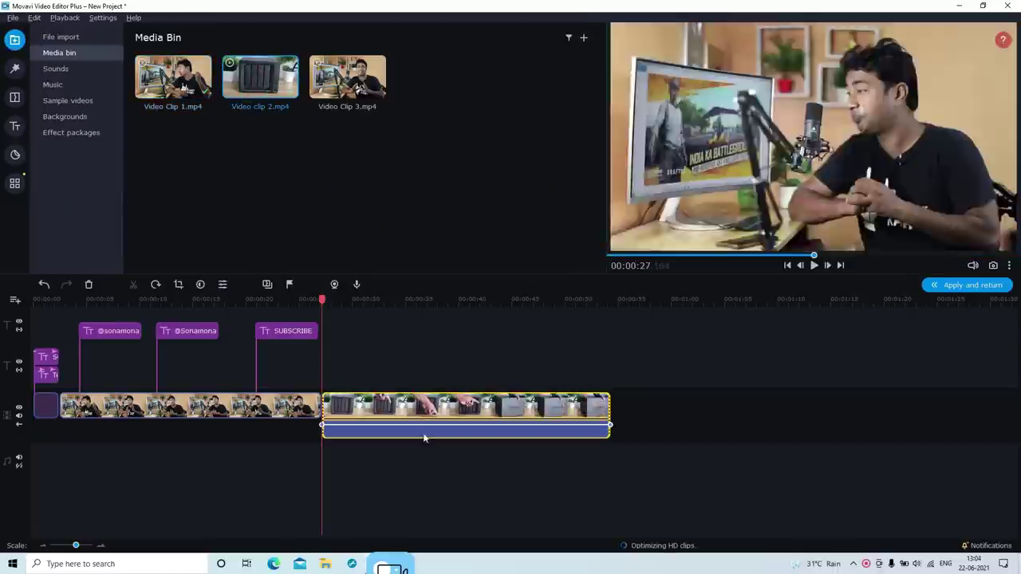
# Delete the audio linked to Video clip 2.mp4 on the timeline and select the remaining video clip.
pyautogui.click(424, 437)
pyautogui.rightClick(424, 437)
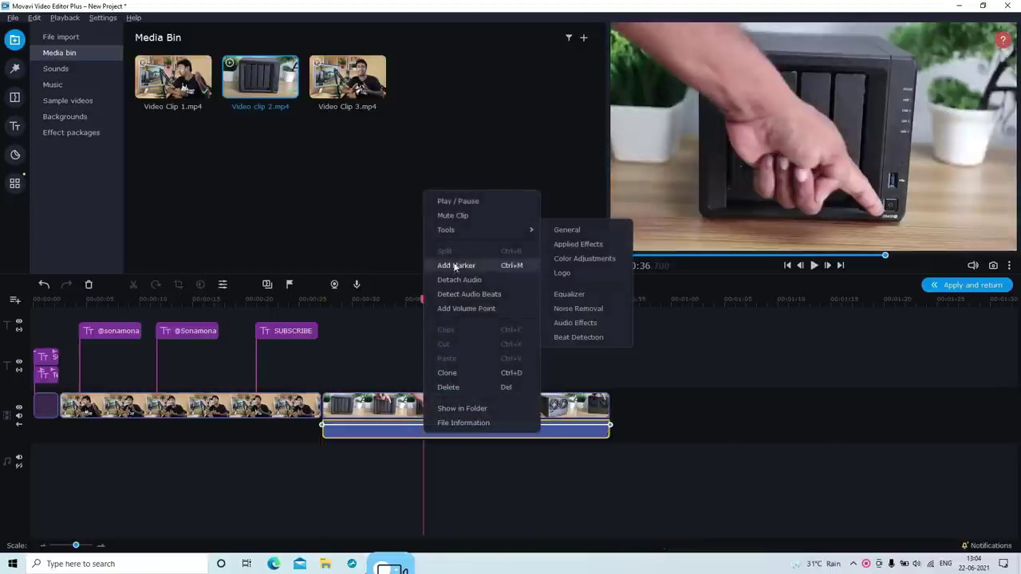
pyautogui.click(449, 387)
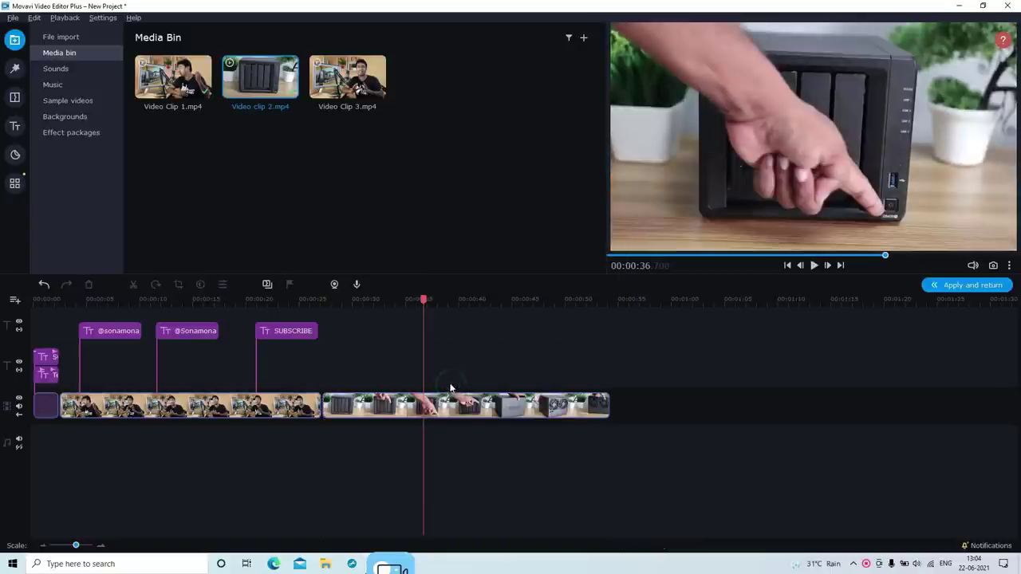
pyautogui.moveTo(426, 300); pyautogui.dragTo(344, 300)
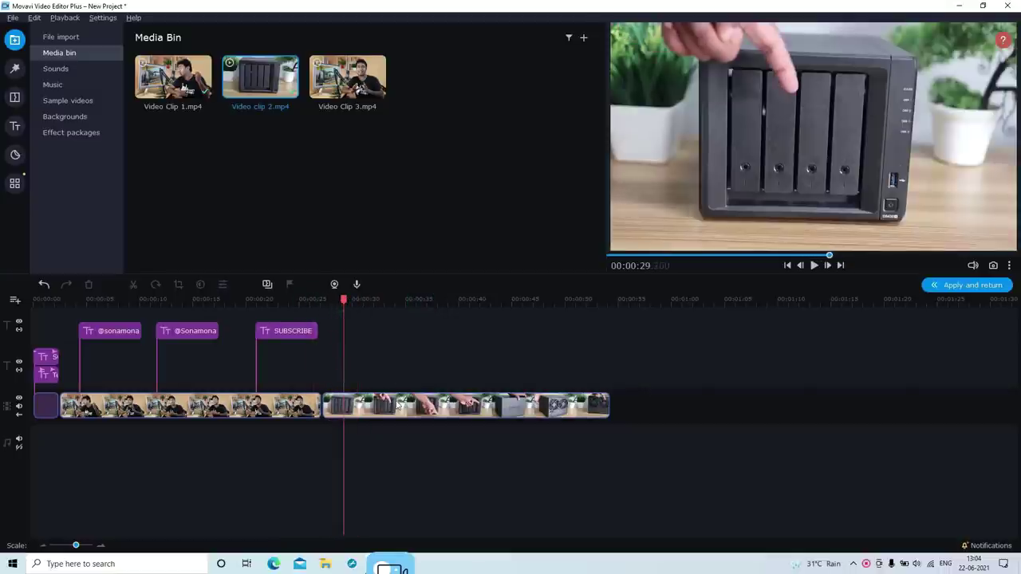
pyautogui.moveTo(396, 404)
pyautogui.mouseDown()
pyautogui.moveTo(422, 402)
pyautogui.moveTo(399, 403)
pyautogui.mouseUp()
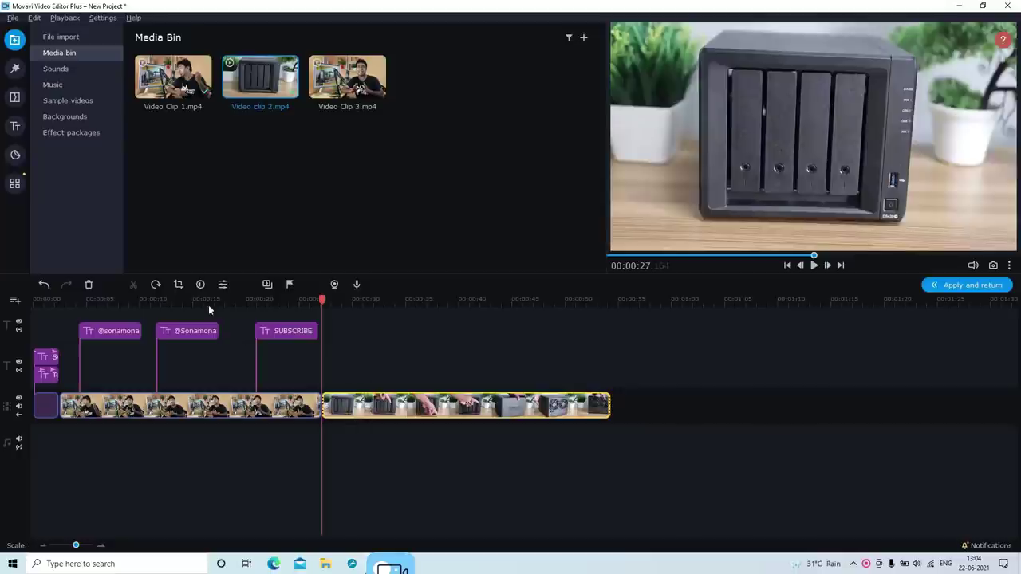
# Browse the transition categories, including Artistic, Fade, Circle, Blocks and Geometric, through to the Click the Bell set.
pyautogui.click(15, 70)
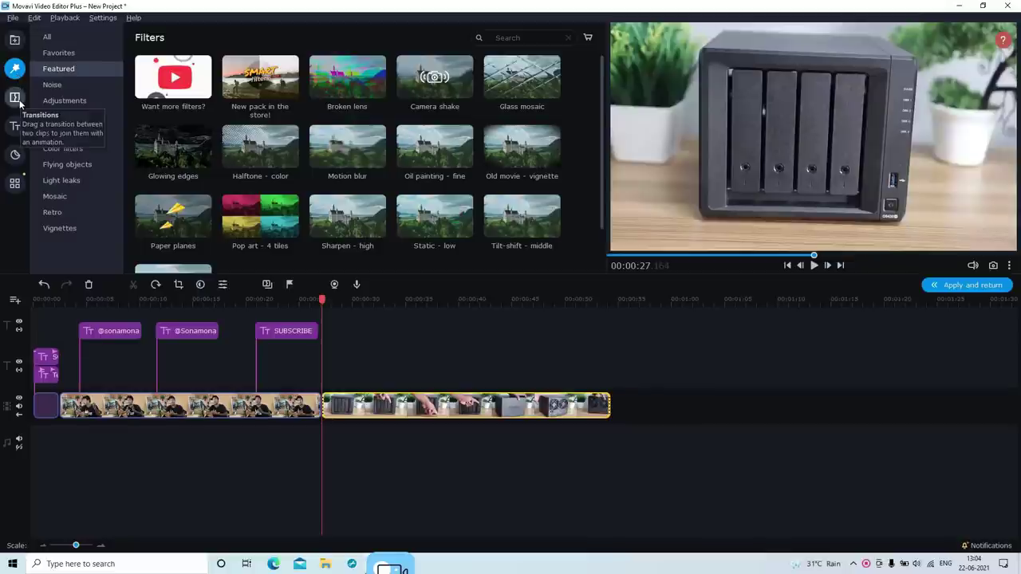
pyautogui.click(16, 98)
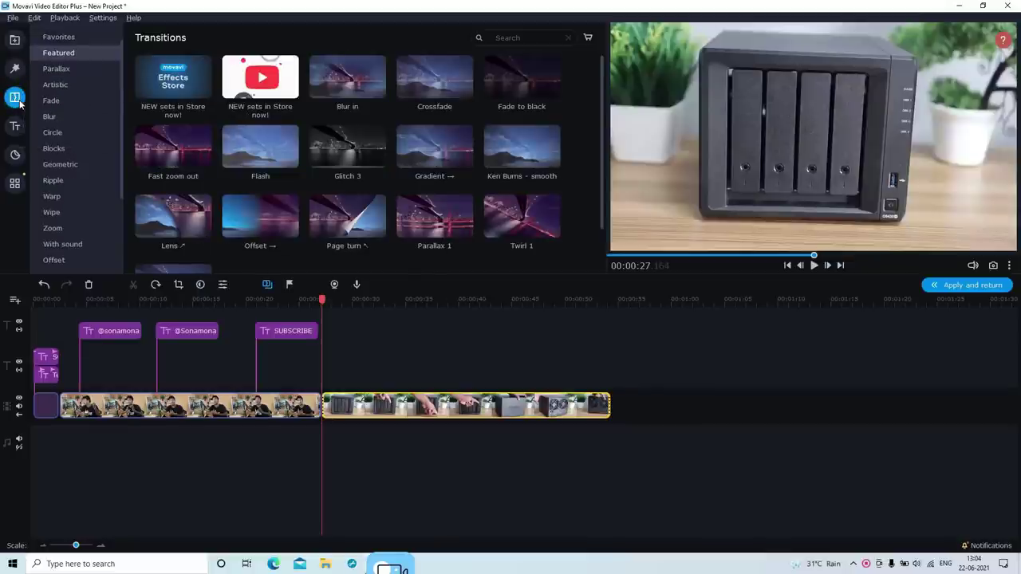
pyautogui.click(58, 84)
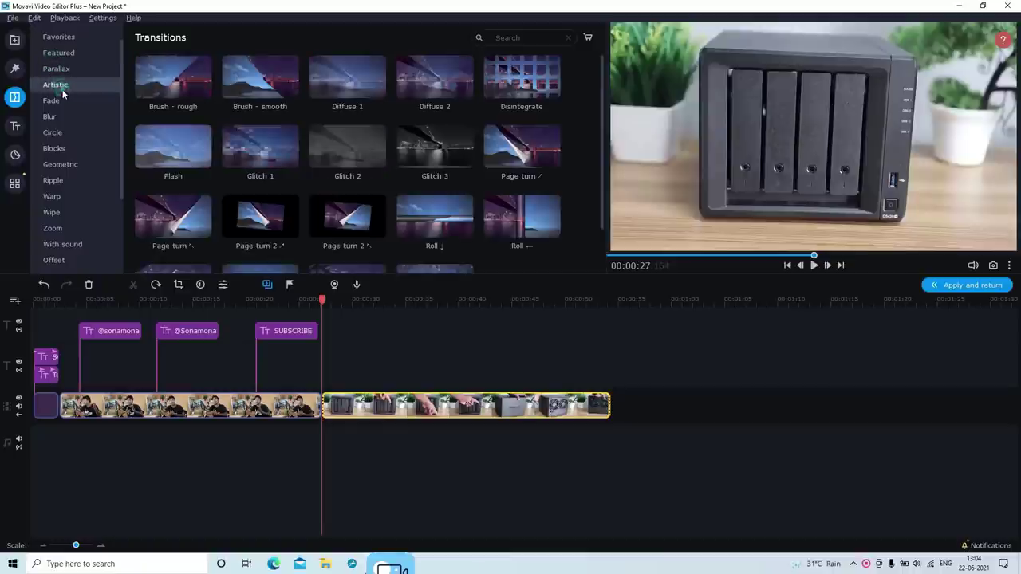
pyautogui.click(56, 100)
pyautogui.click(55, 133)
pyautogui.click(61, 147)
pyautogui.click(62, 168)
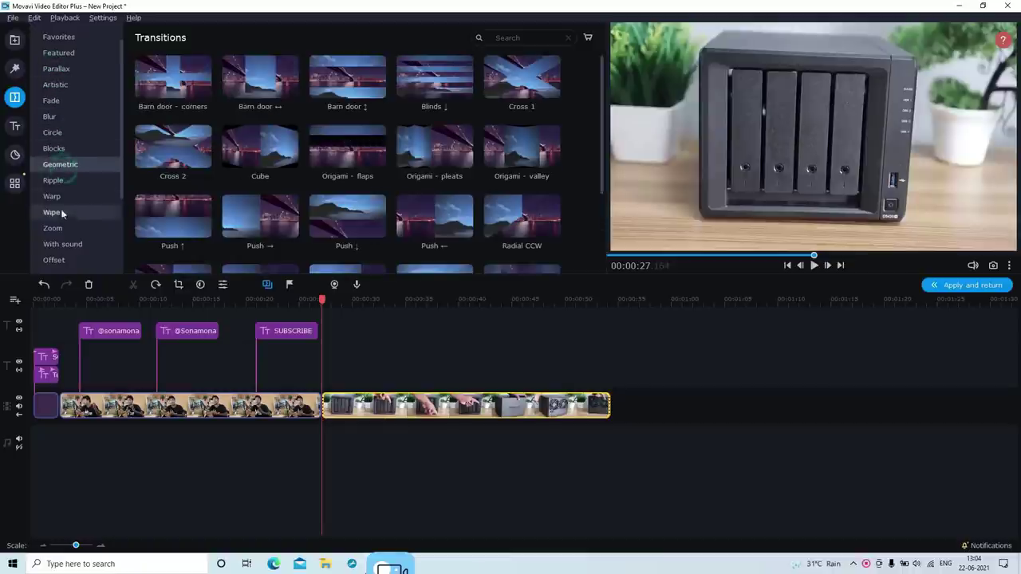
pyautogui.scroll(-2, 67, 222)
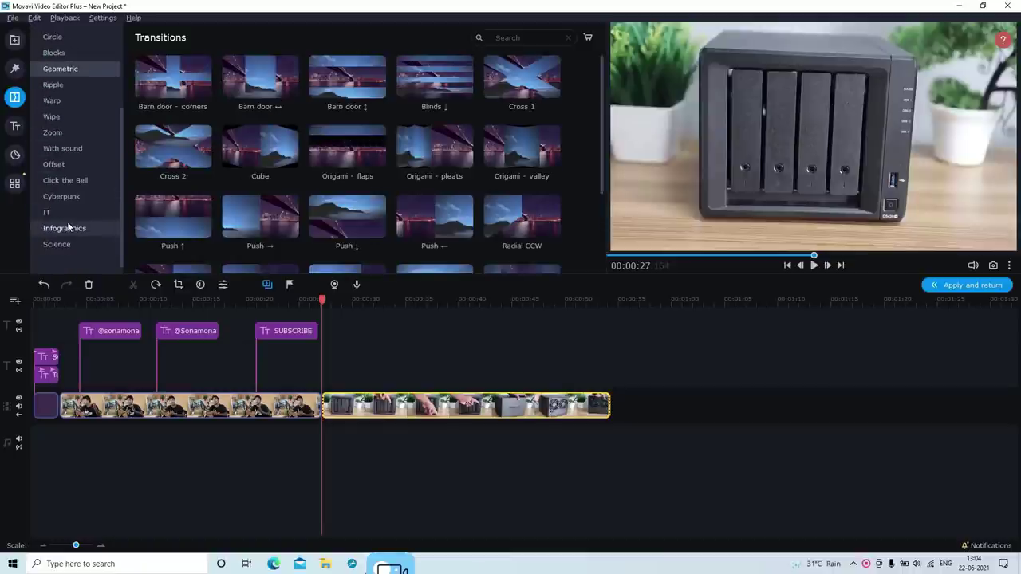
pyautogui.click(51, 184)
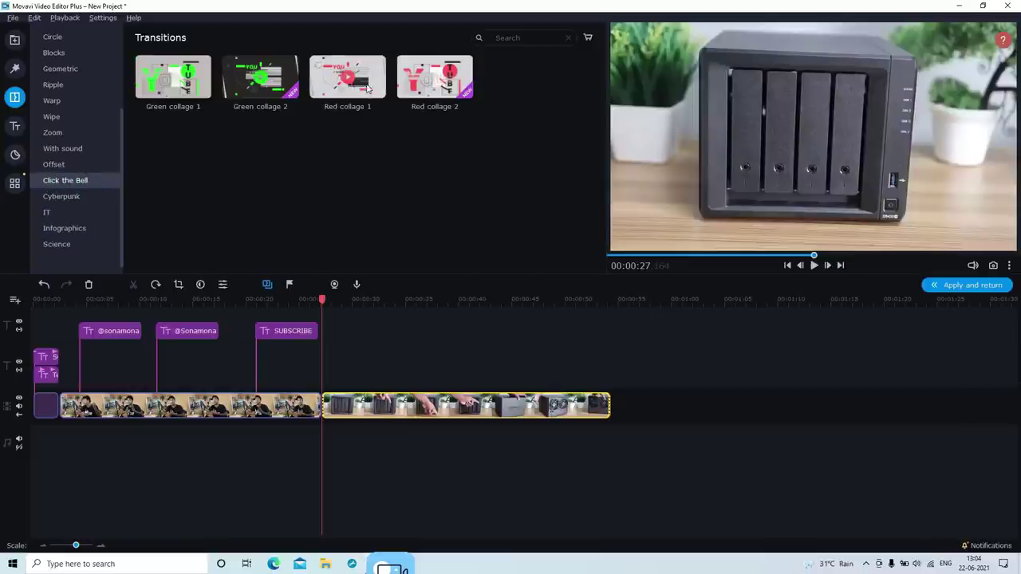
# Try the Red collage 1 transition between Video Clip 1.mp4 and Video clip 2.mp4 and play it back.
pyautogui.moveTo(368, 89); pyautogui.dragTo(301, 366)
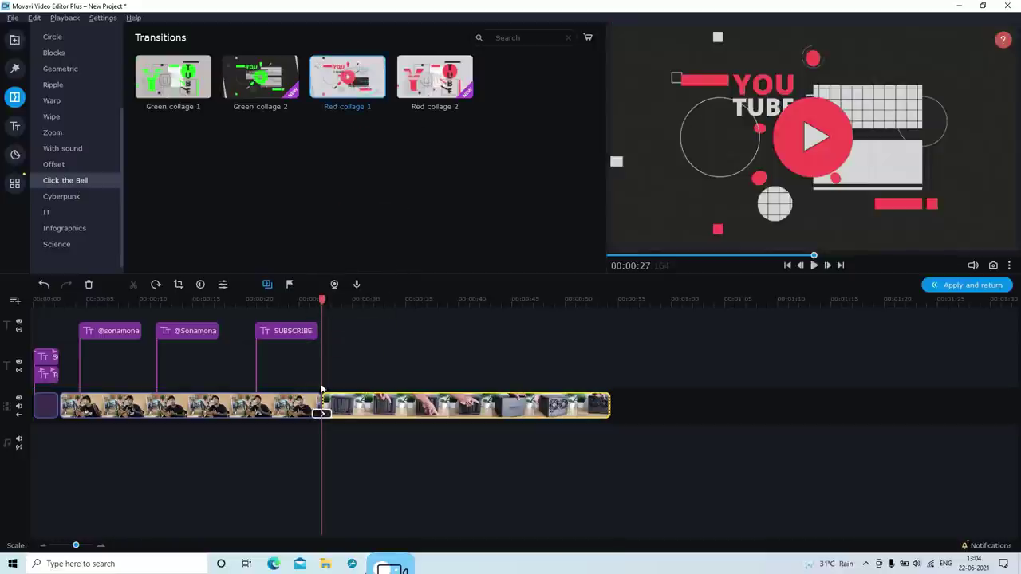
pyautogui.moveTo(321, 300); pyautogui.dragTo(304, 307)
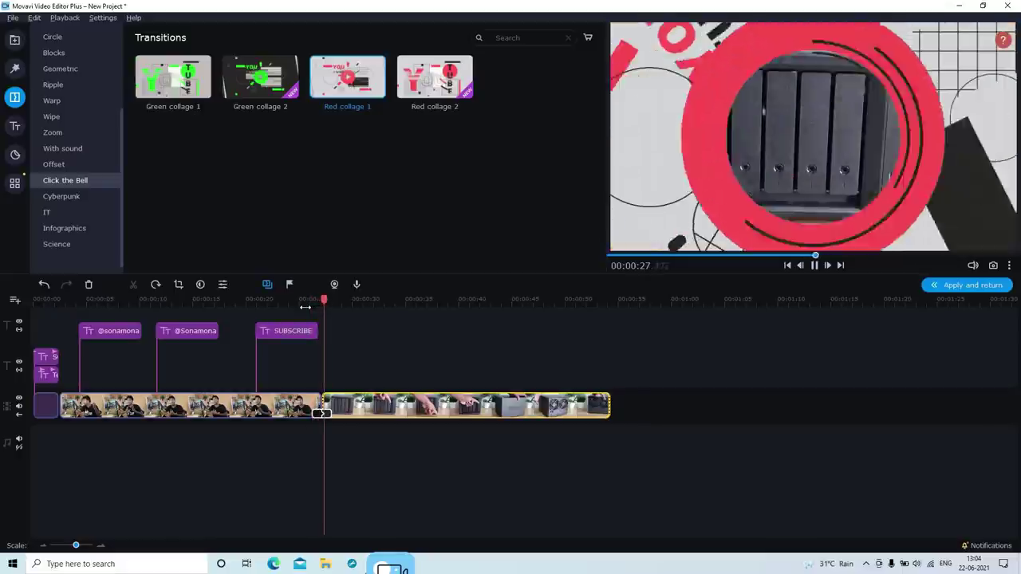
pyautogui.press('space')
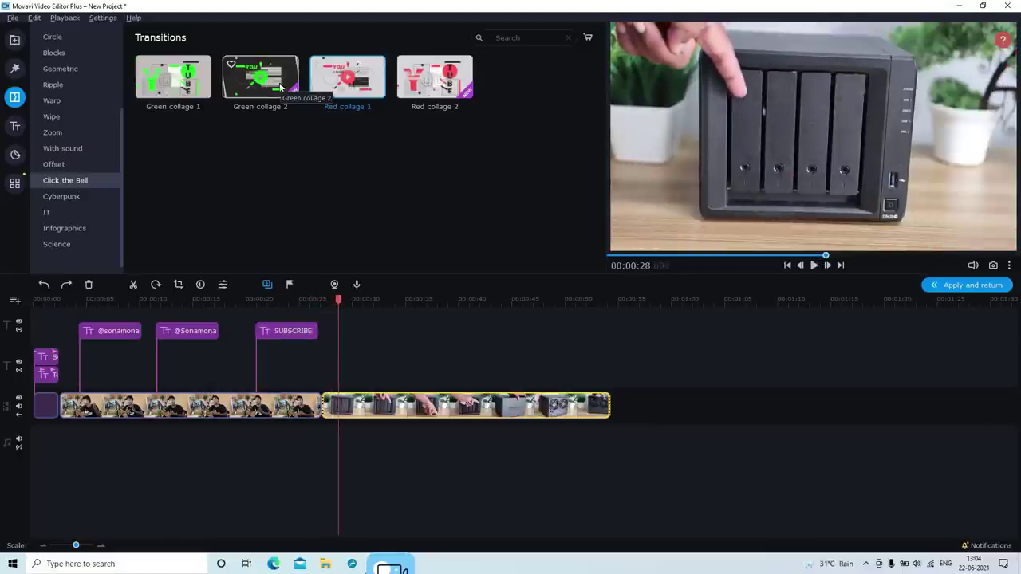
# Add the Red collage 2 transition between Video Clip 1.mp4 and Video clip 2.mp4 and play it back.
pyautogui.moveTo(435, 77); pyautogui.dragTo(322, 403)
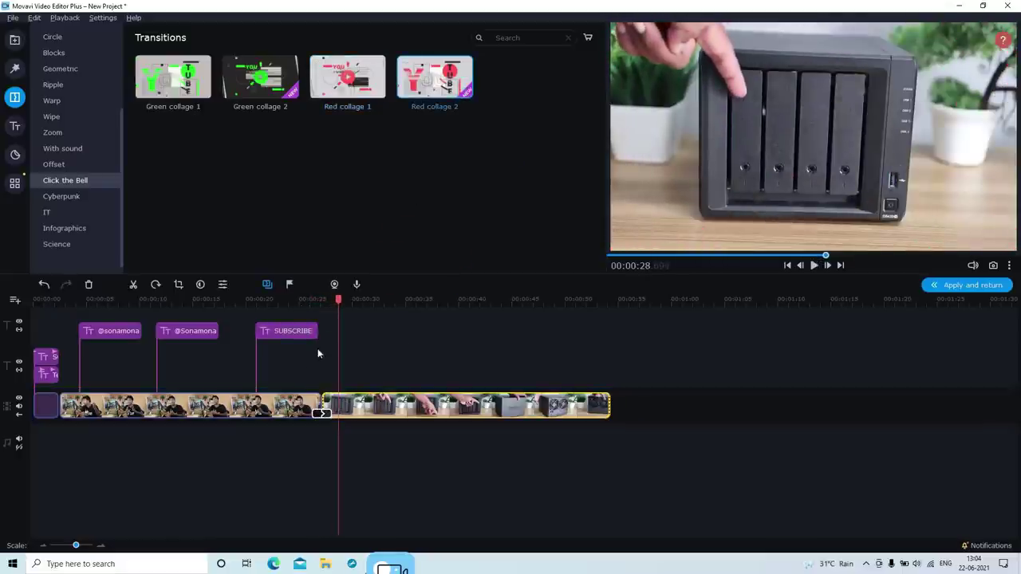
pyautogui.moveTo(336, 300); pyautogui.dragTo(309, 306)
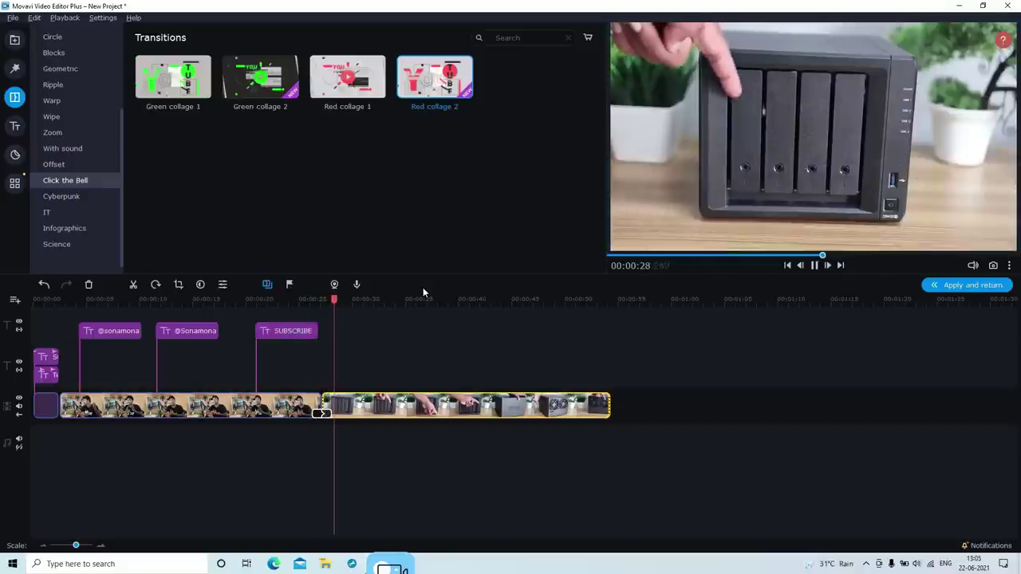
pyautogui.press('space')
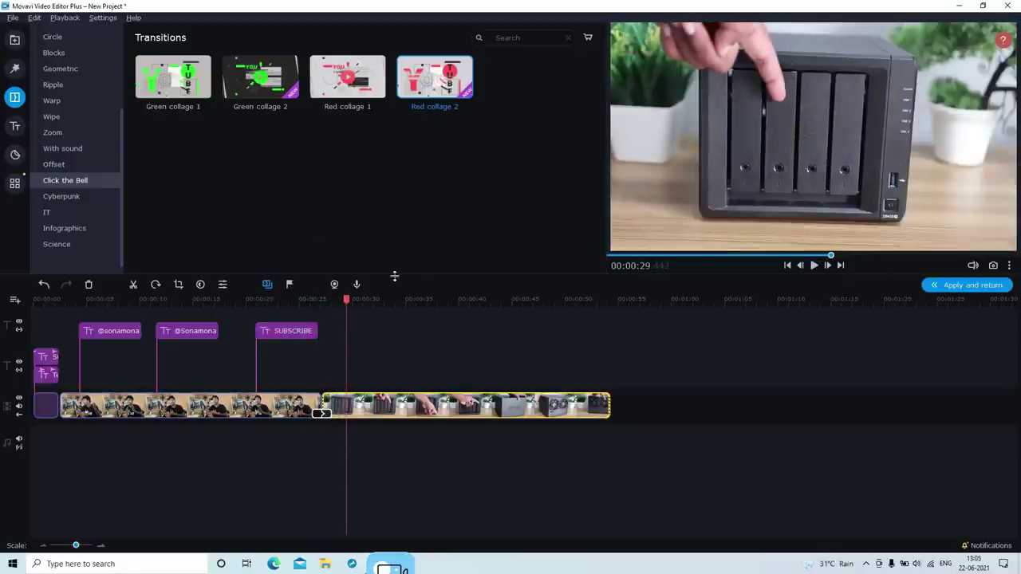
# Split Video clip 2.mp4 on the video track at about 33 s.
pyautogui.click(73, 197)
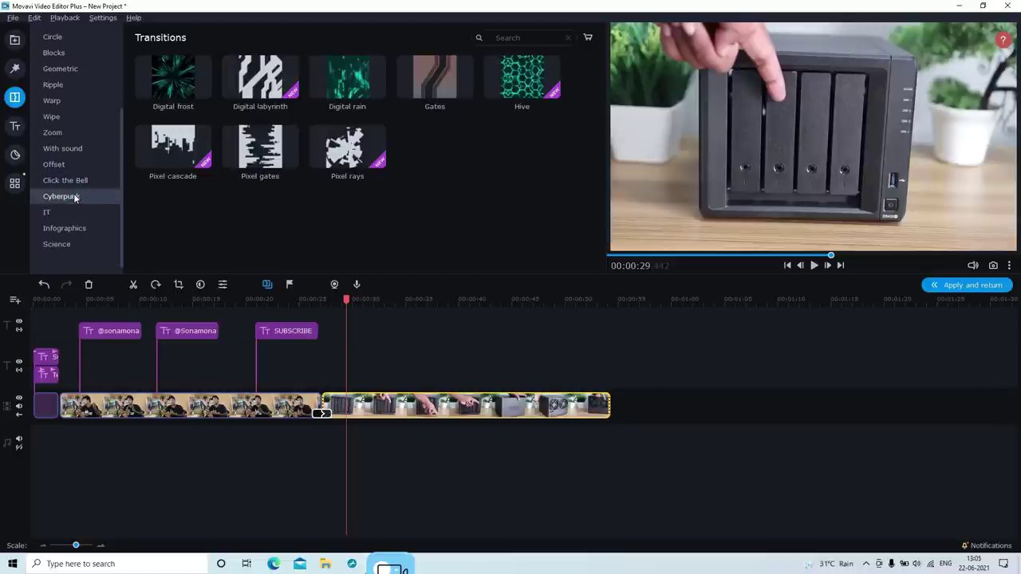
pyautogui.press('space')
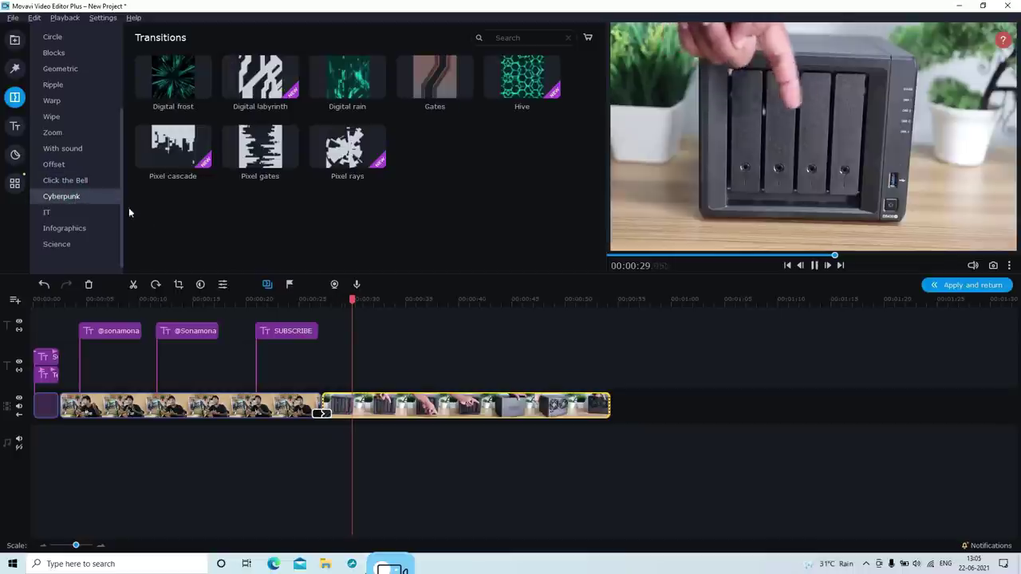
pyautogui.press('space')
pyautogui.click(386, 407)
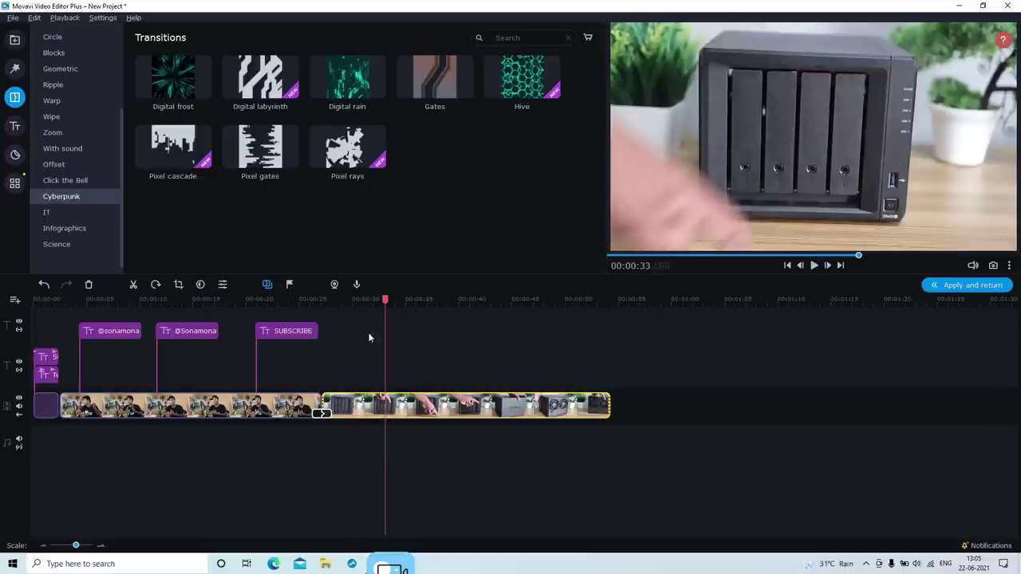
pyautogui.click(134, 285)
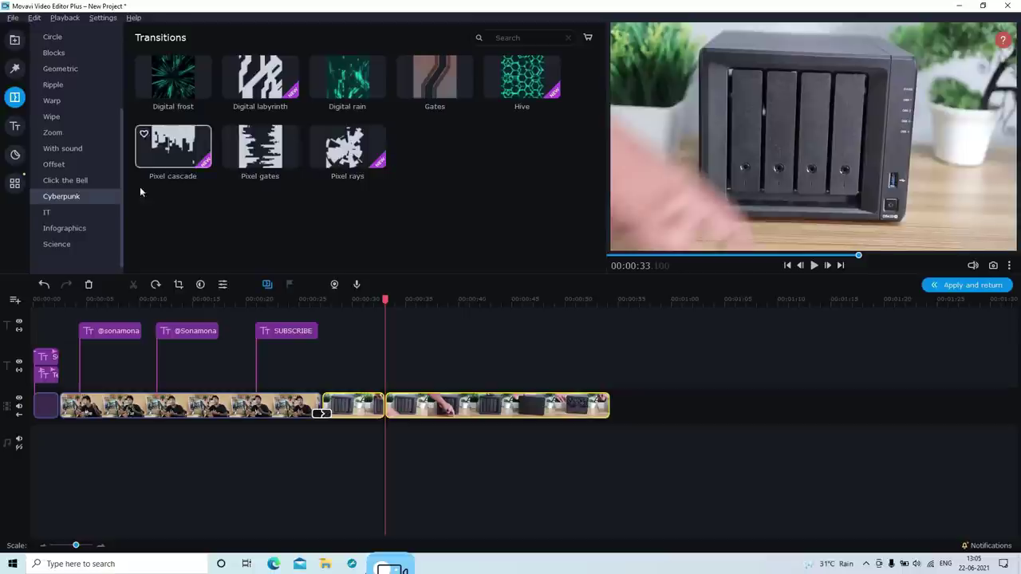
# Try the Digital frost transition from the Cyberpunk set at the split in Video clip 2.mp4 and undo it after playback.
pyautogui.click(50, 212)
pyautogui.click(59, 229)
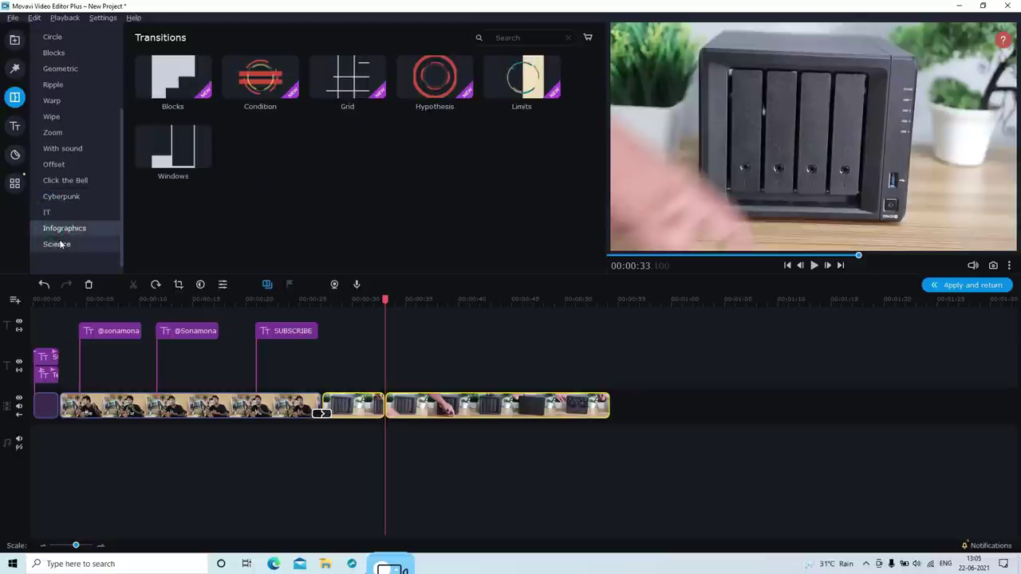
pyautogui.click(57, 244)
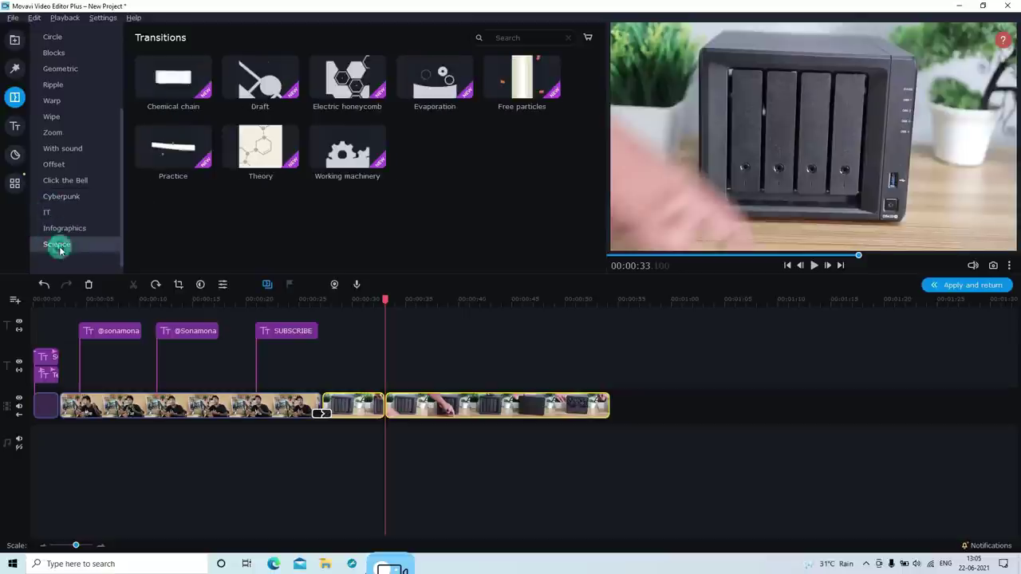
pyautogui.click(66, 197)
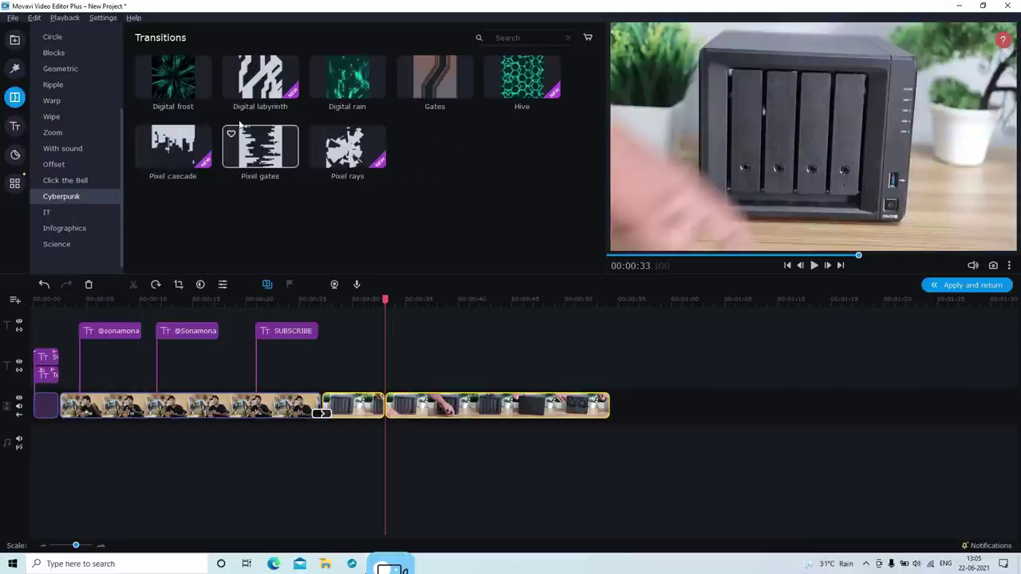
pyautogui.moveTo(189, 85)
pyautogui.mouseDown()
pyautogui.moveTo(354, 385)
pyautogui.moveTo(387, 404)
pyautogui.mouseUp()
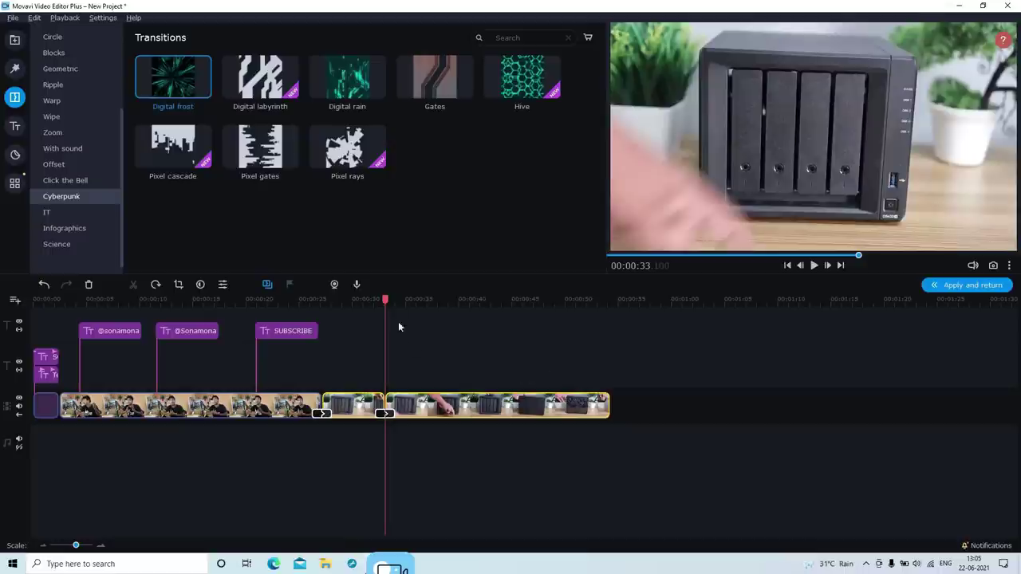
pyautogui.moveTo(385, 300); pyautogui.dragTo(368, 301)
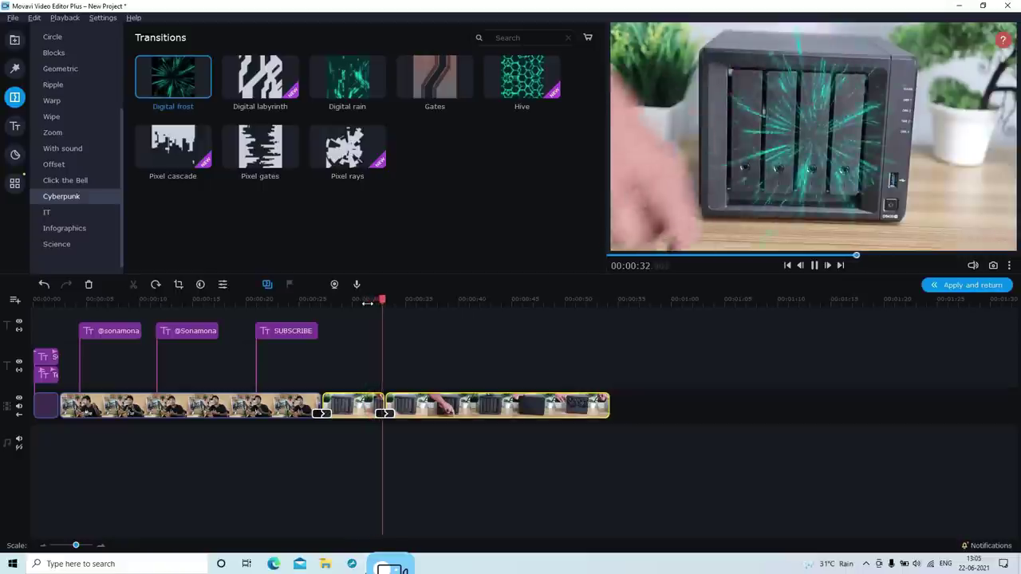
pyautogui.press('space')
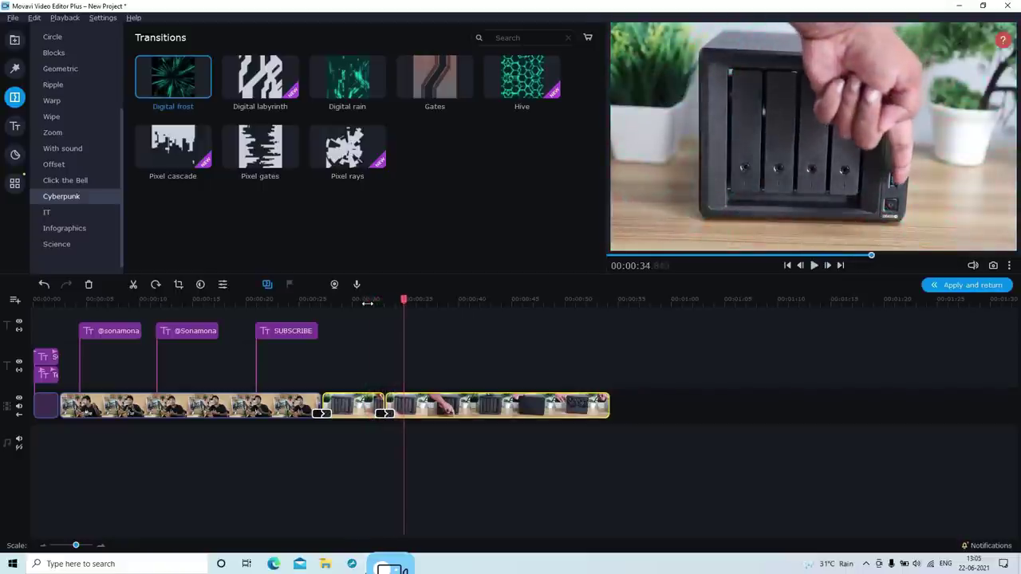
pyautogui.click(44, 285)
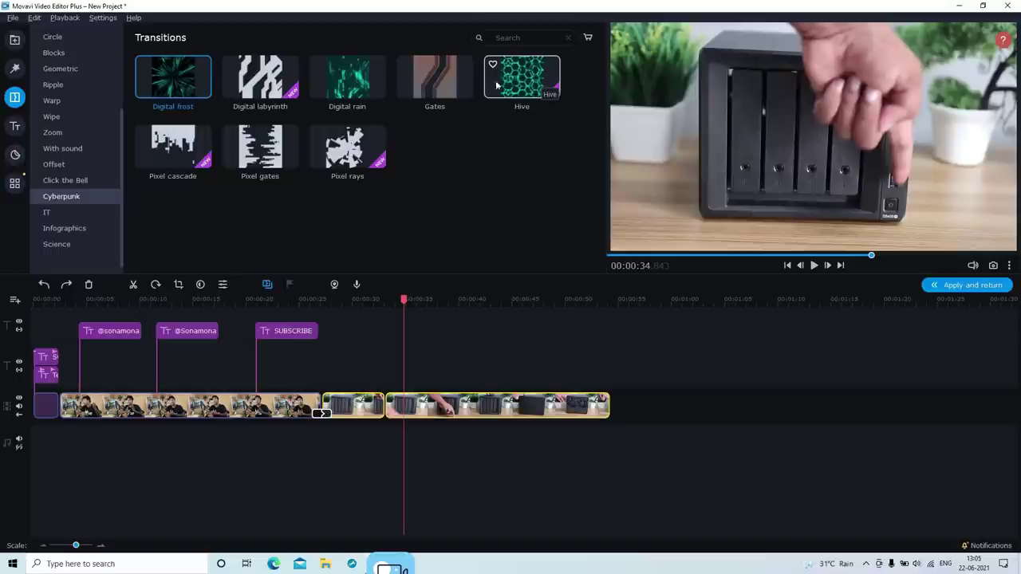
# Add the Hive transition at the split in Video clip 2.mp4 and play it back.
pyautogui.moveTo(496, 84); pyautogui.dragTo(386, 403)
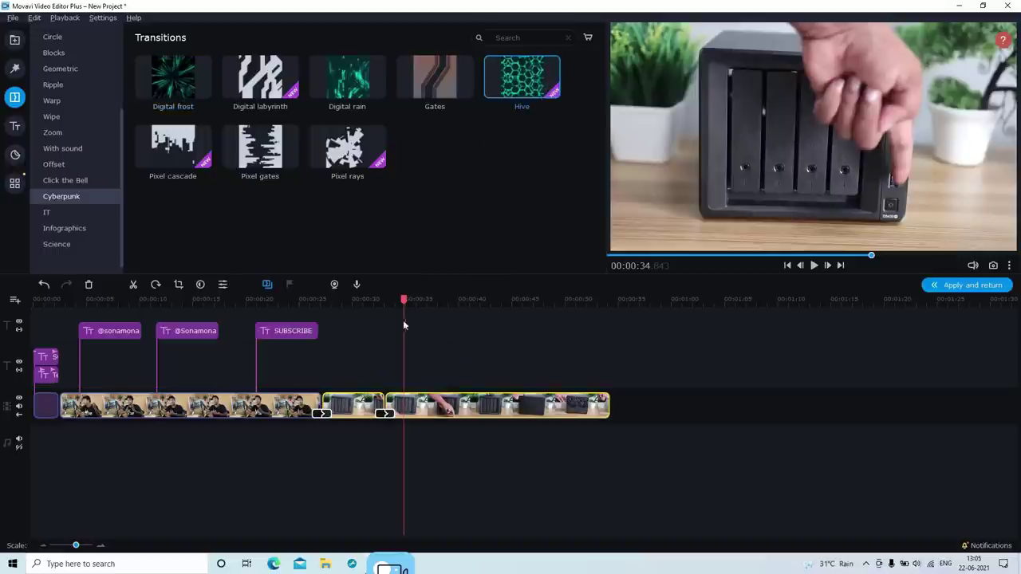
pyautogui.click(372, 300)
pyautogui.press('space')
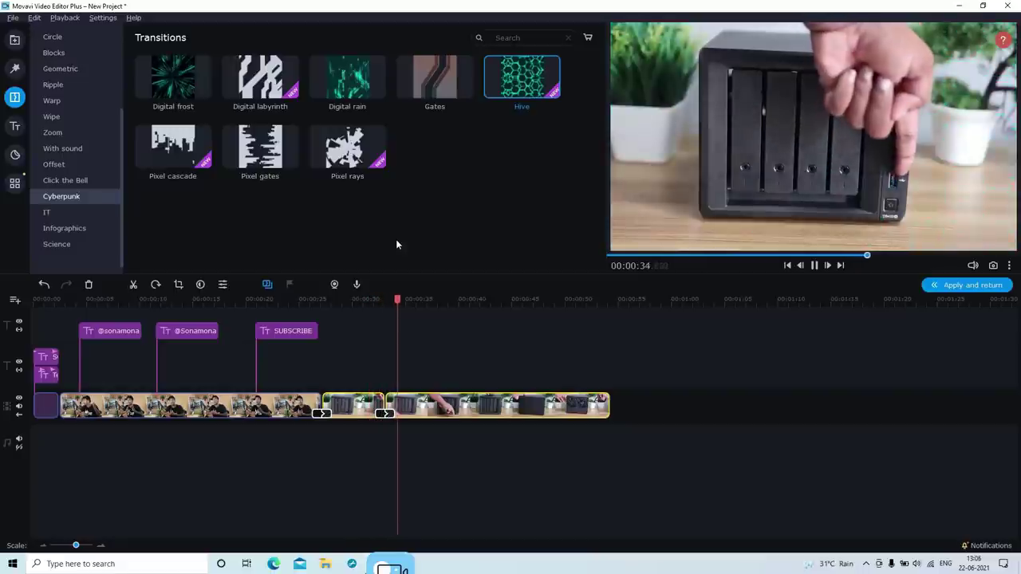
pyautogui.press('space')
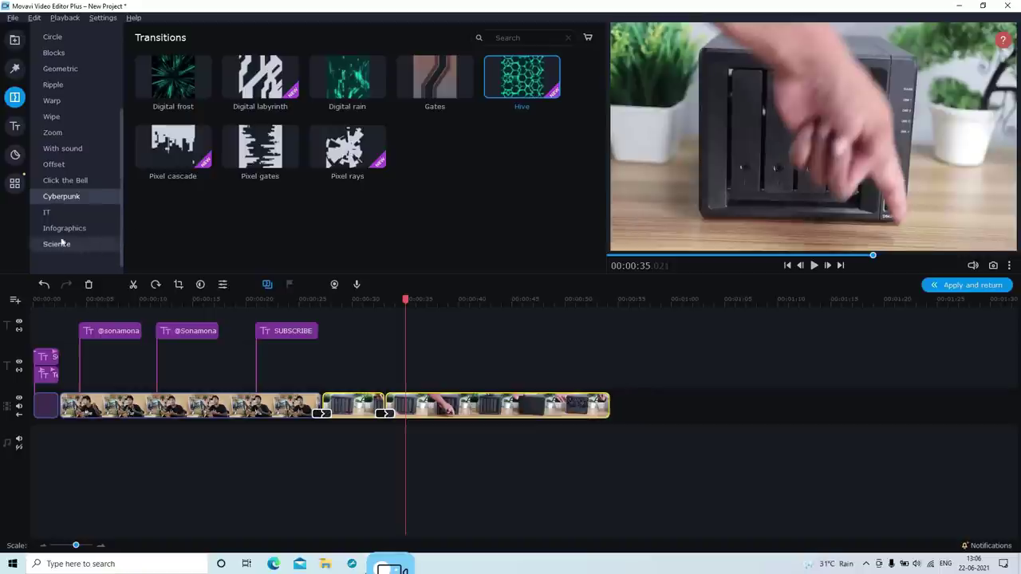
# Preview several Cyberpunk titles and add the Force field ↖ title to the title track at about 41 s.
pyautogui.click(14, 128)
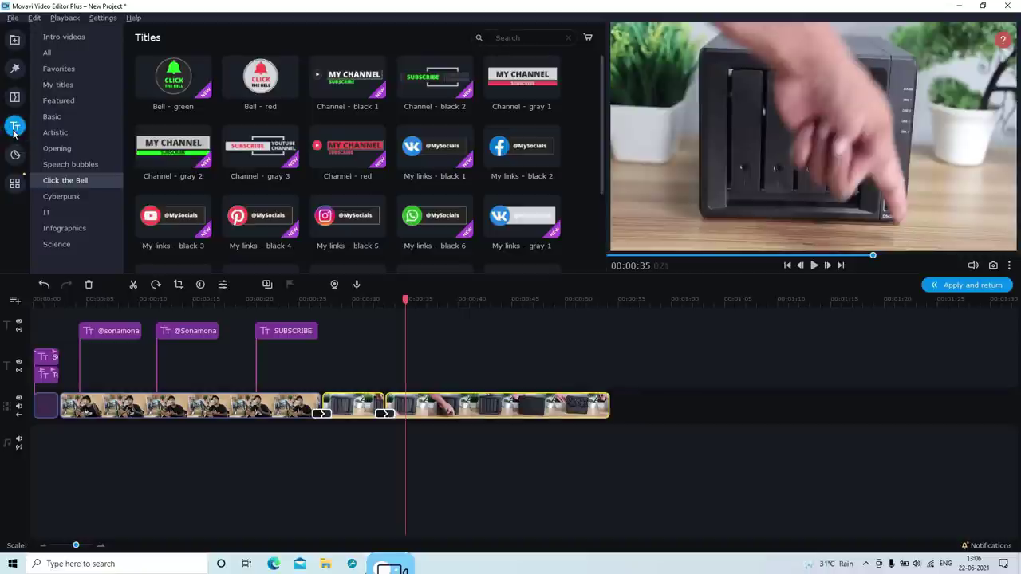
pyautogui.click(62, 199)
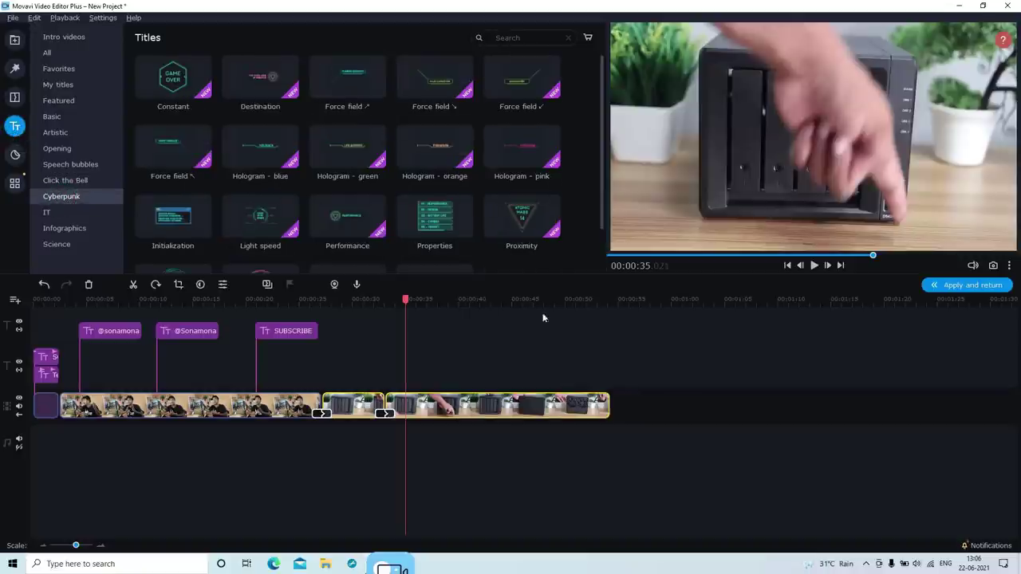
pyautogui.moveTo(406, 300); pyautogui.dragTo(475, 305)
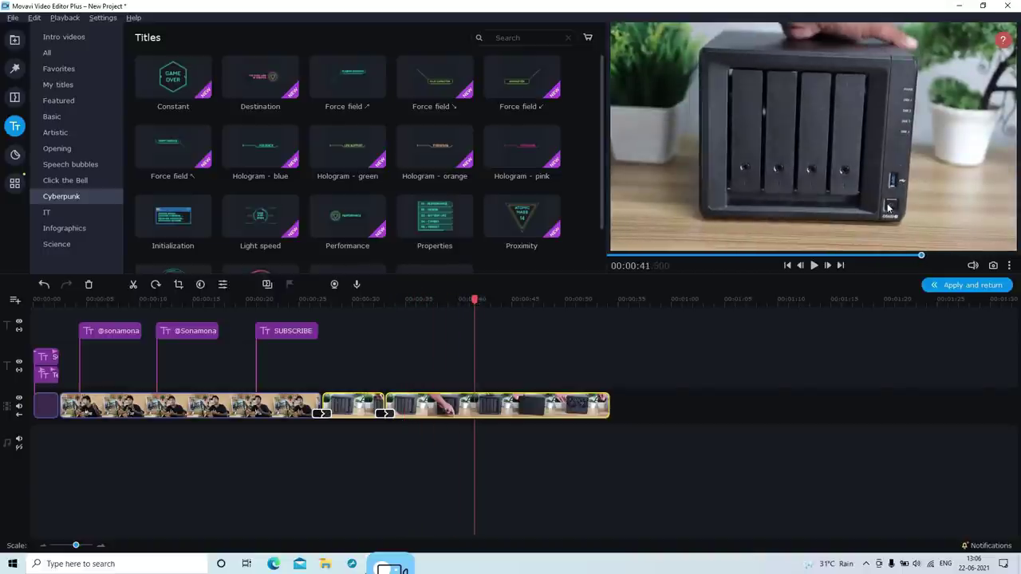
pyautogui.click(357, 90)
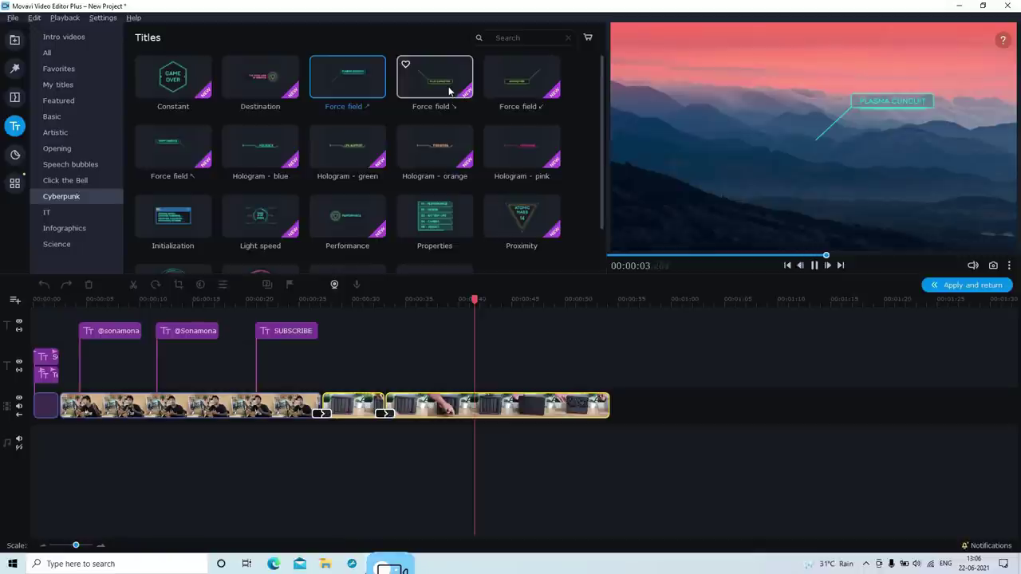
pyautogui.click(432, 144)
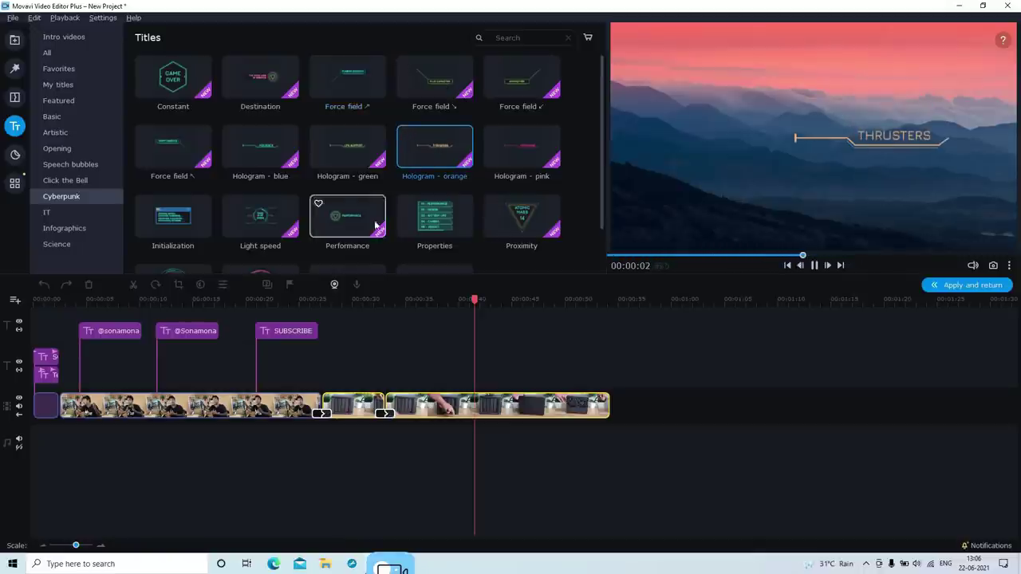
pyautogui.click(175, 152)
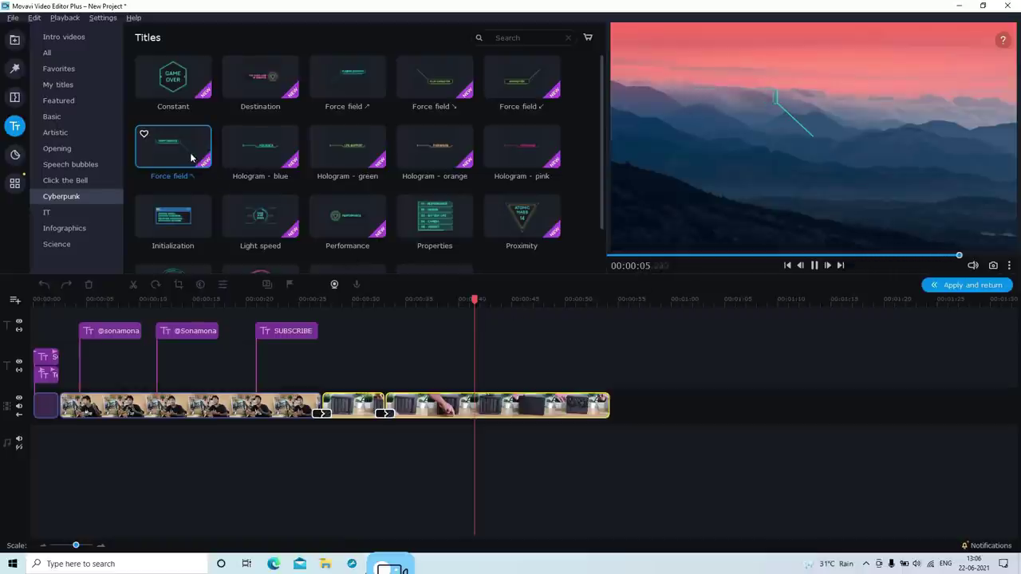
pyautogui.moveTo(194, 150); pyautogui.dragTo(476, 355)
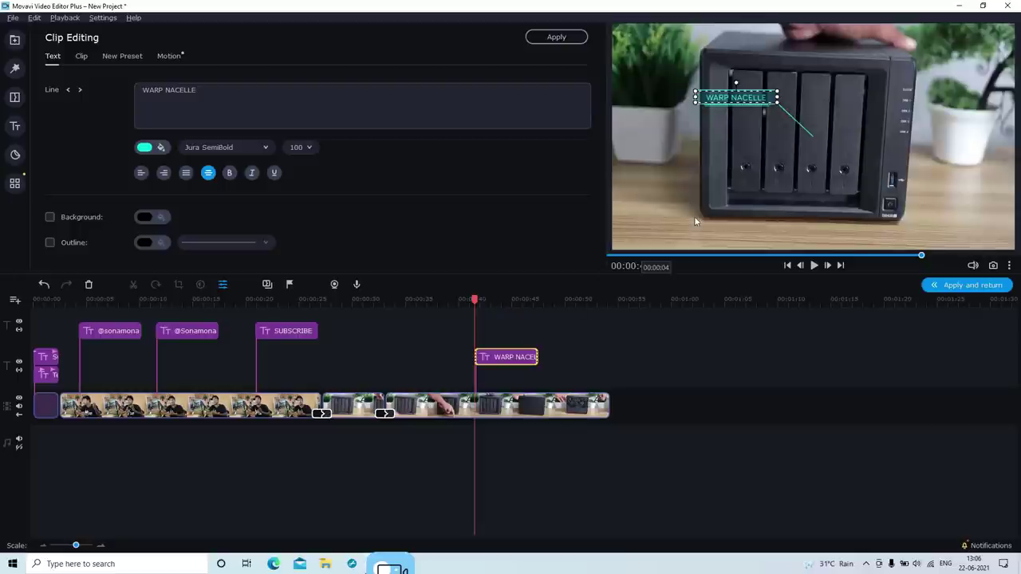
# Enlarge the callout title so its pointer line reaches the front USB port, set its text to MICRO USB PORT, and play it back.
pyautogui.click(813, 138)
pyautogui.moveTo(813, 138); pyautogui.dragTo(881, 201)
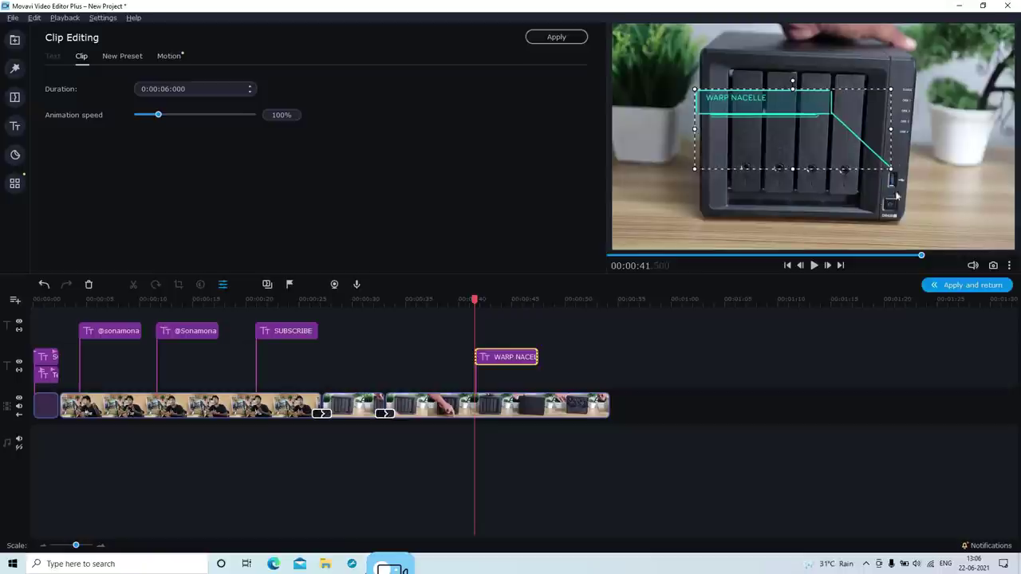
pyautogui.click(767, 96)
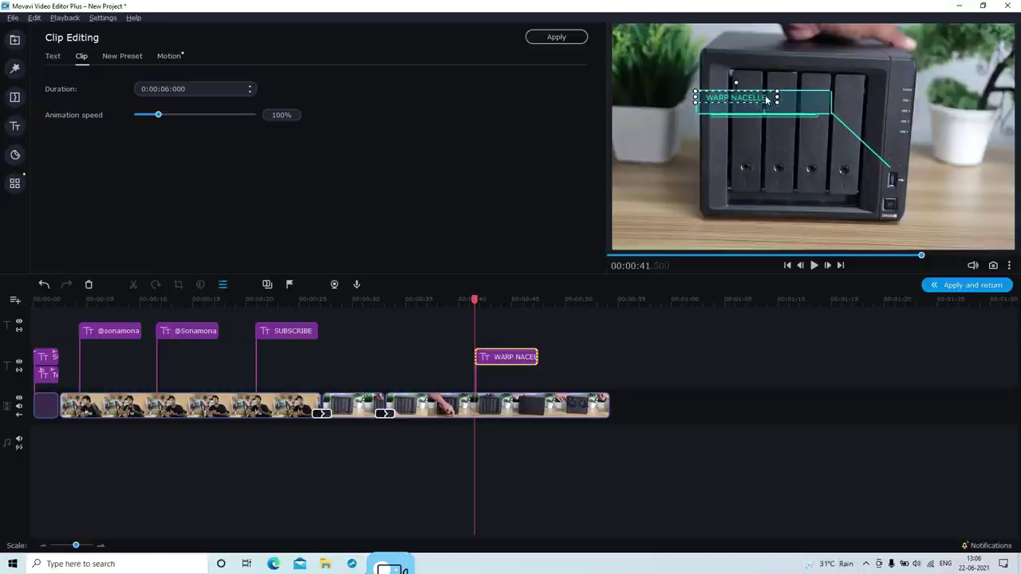
pyautogui.doubleClick(769, 97)
pyautogui.tripleClick(209, 91)
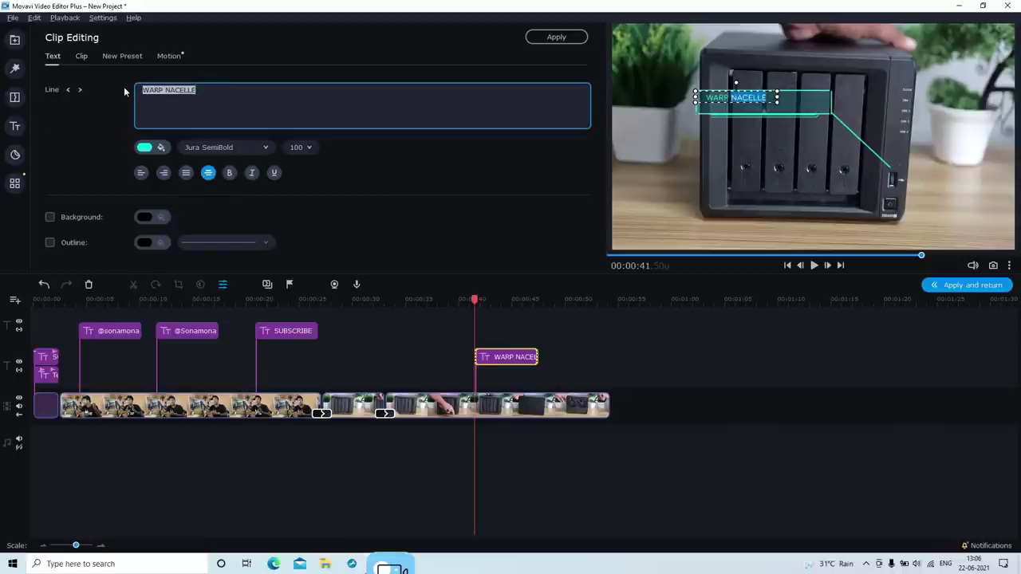
pyautogui.write('m')
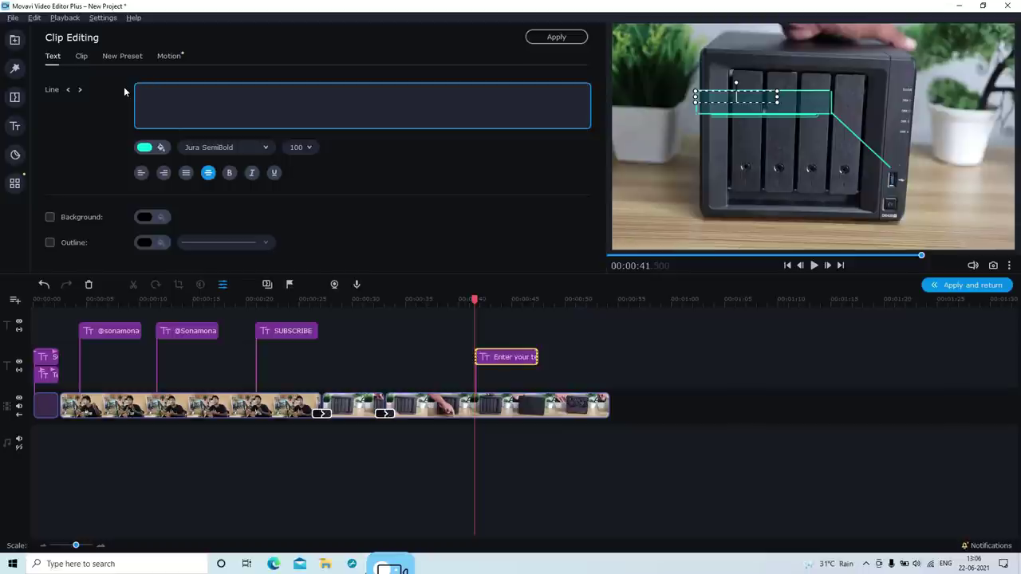
pyautogui.write('ICRO USB ')
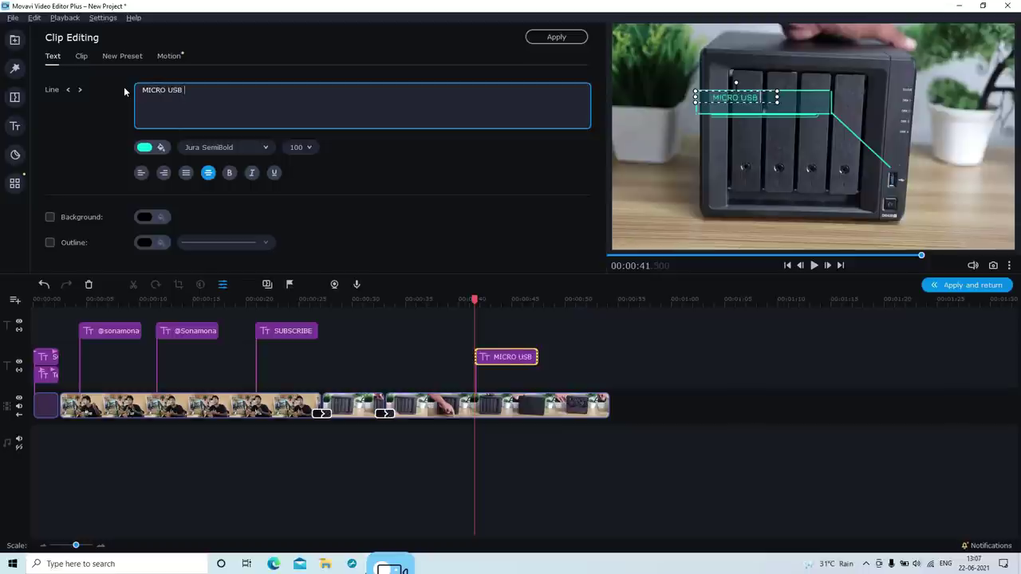
pyautogui.write('PORT')
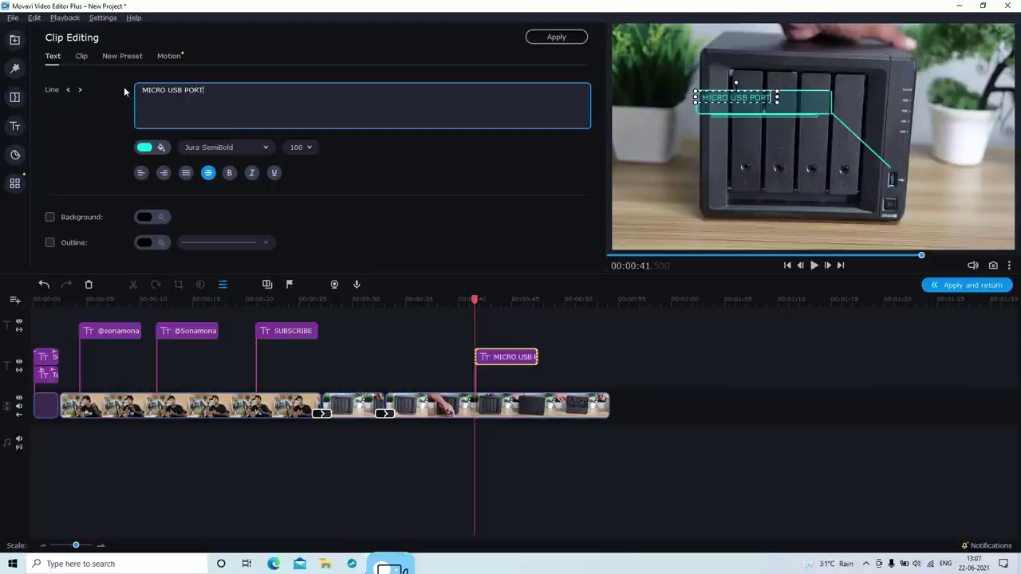
pyautogui.click(556, 37)
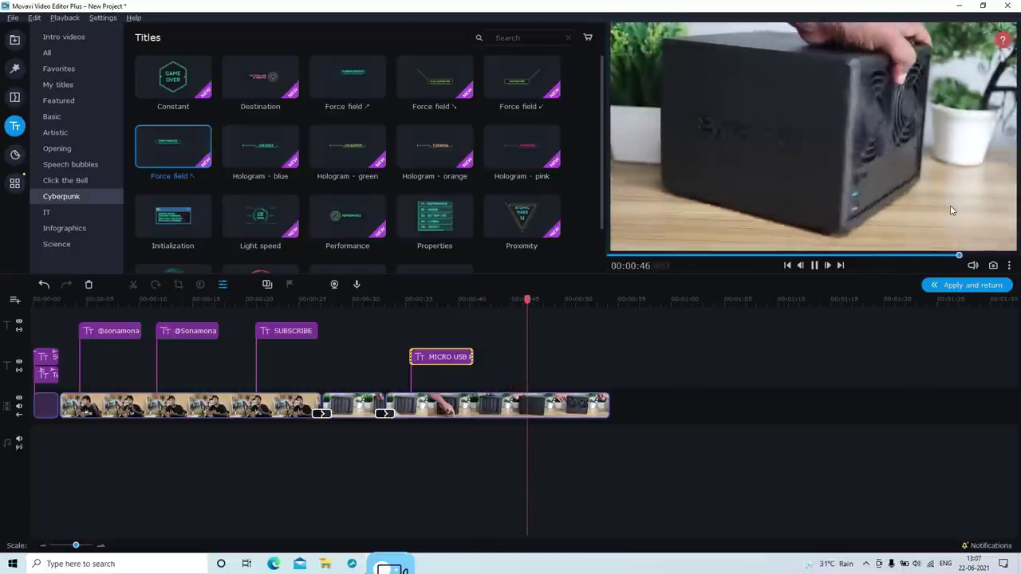
pyautogui.press('space')
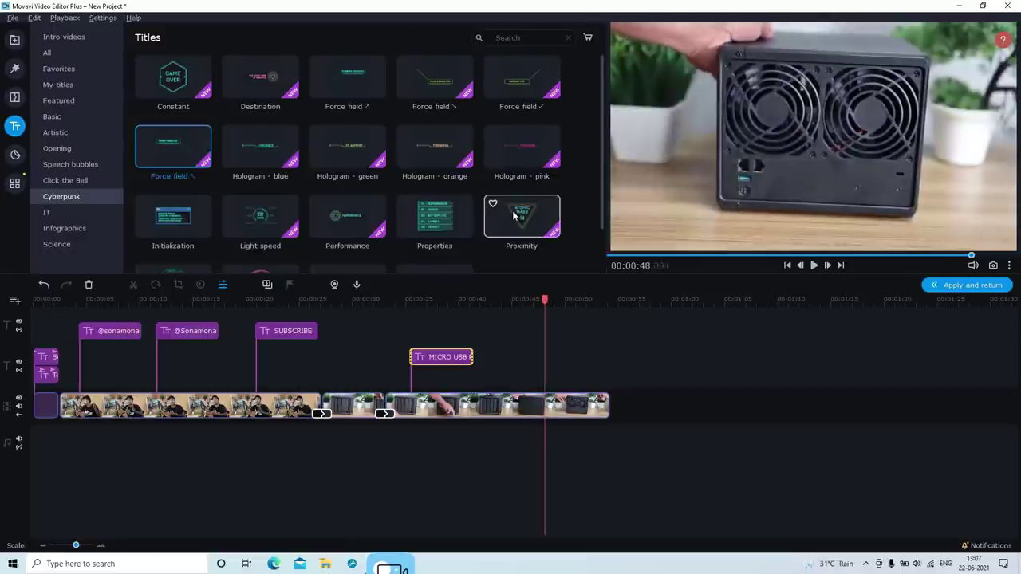
# Preview the Properties and Initialization titles and look through the rest of the Cyberpunk title set.
pyautogui.click(460, 223)
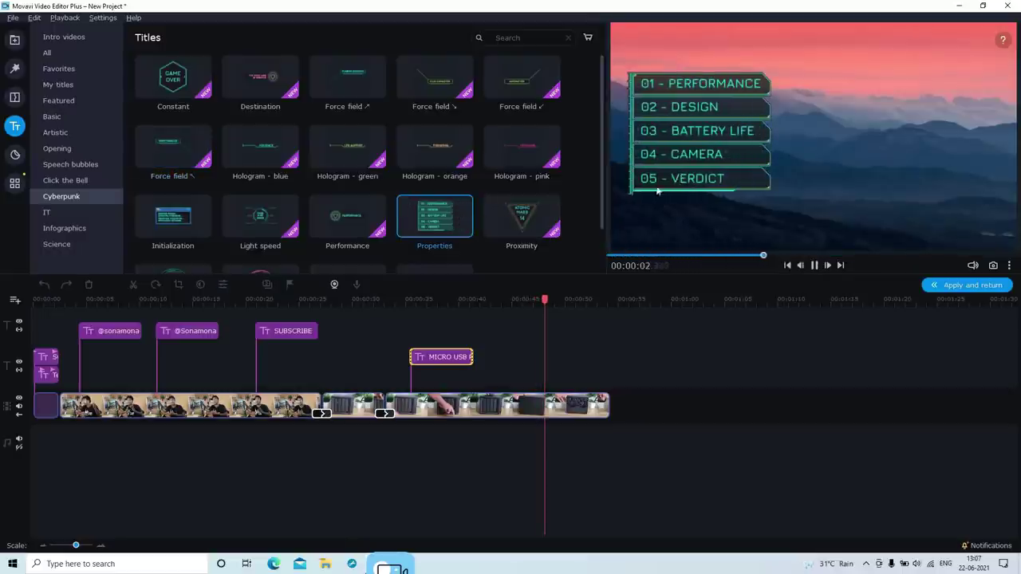
pyautogui.click(173, 230)
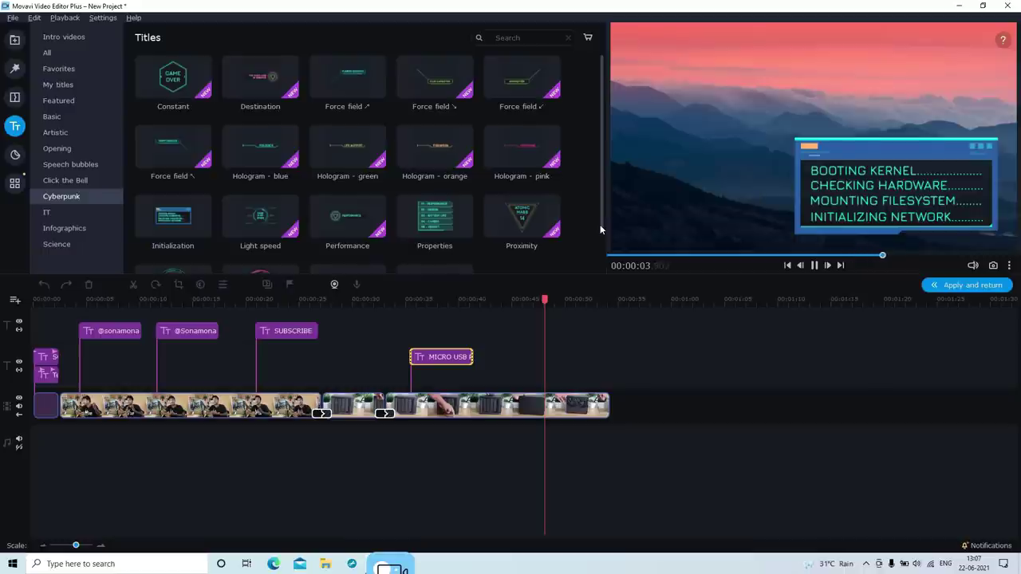
pyautogui.moveTo(602, 211); pyautogui.dragTo(592, 254)
pyautogui.click(270, 233)
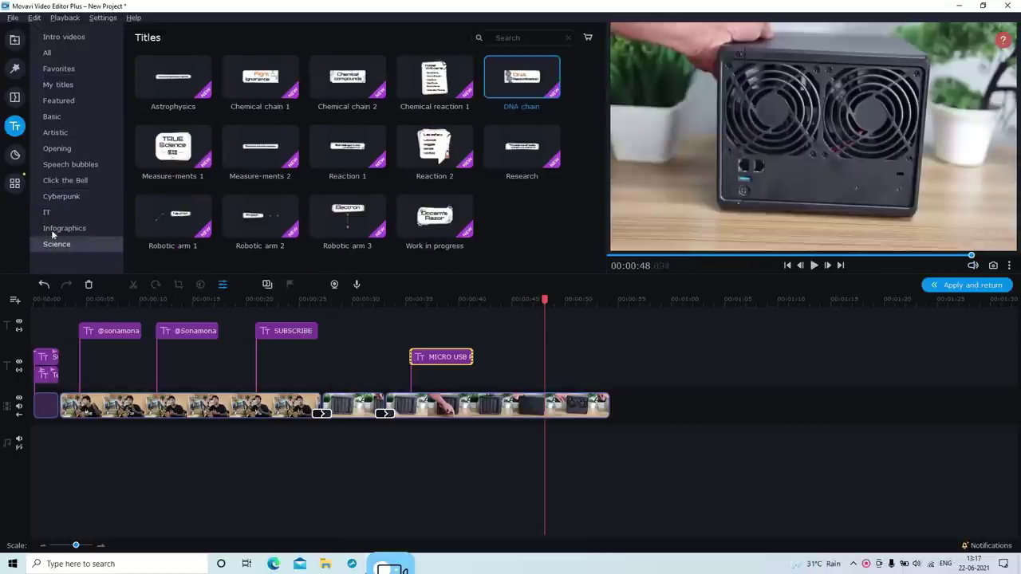
# Look through the Love, Sketch, Shapes, Highlighting and Arrows sticker categories.
pyautogui.click(15, 154)
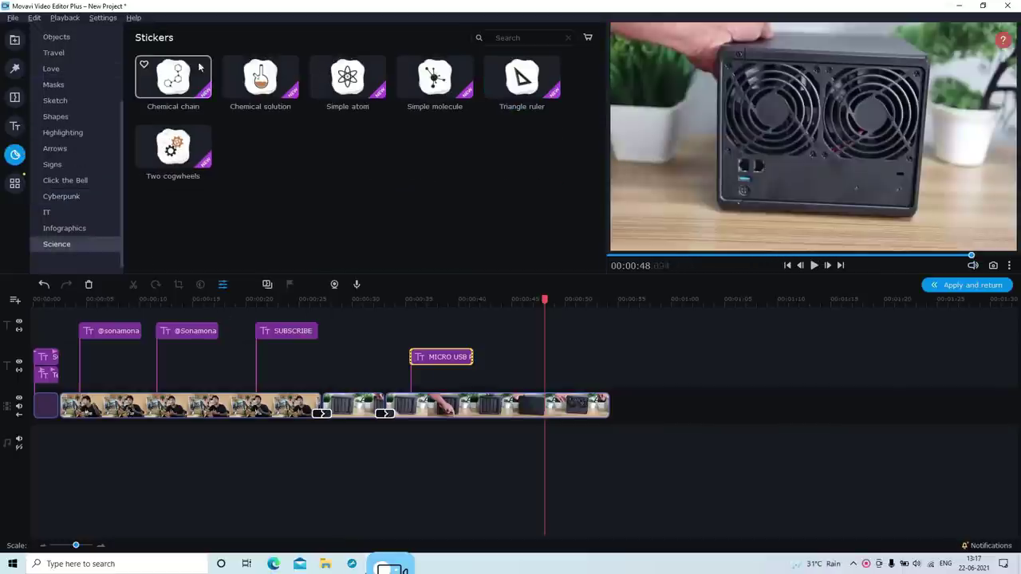
pyautogui.click(72, 69)
pyautogui.click(69, 99)
pyautogui.click(68, 117)
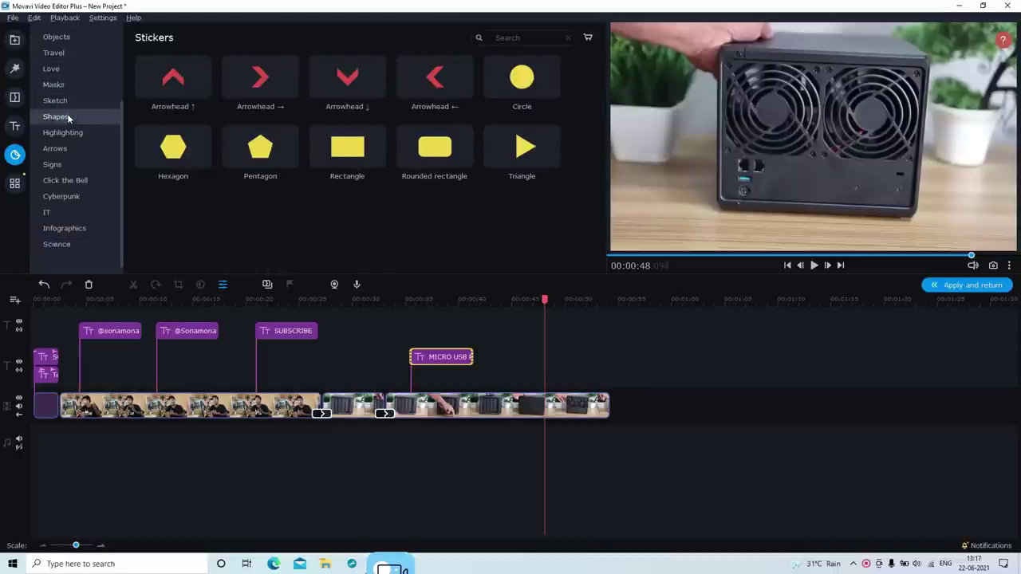
pyautogui.click(69, 132)
pyautogui.click(68, 148)
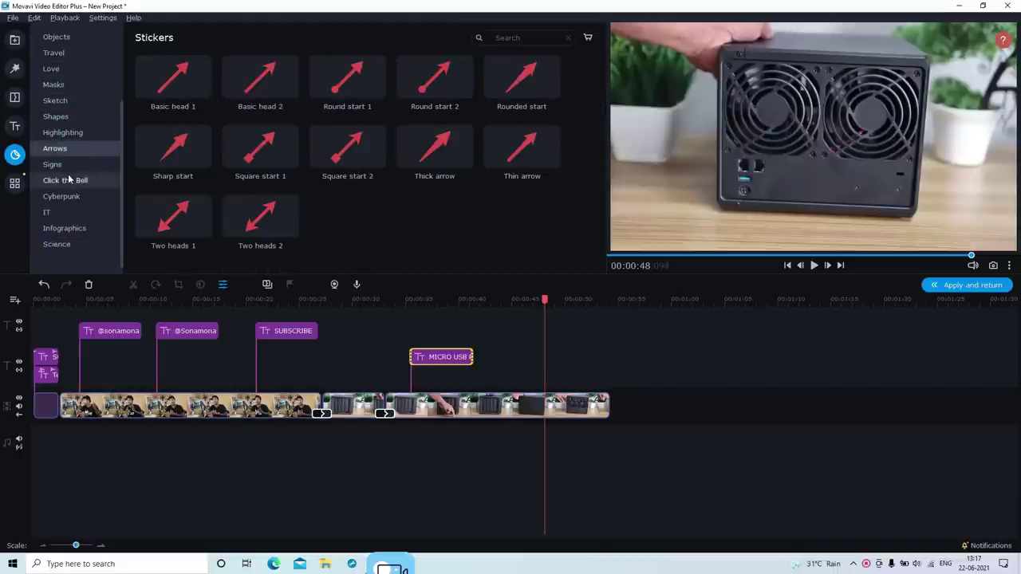
# Preview the Thumbs-up 3, Bell 1 and Subscribe stickers from the Click the Bell set.
pyautogui.click(69, 179)
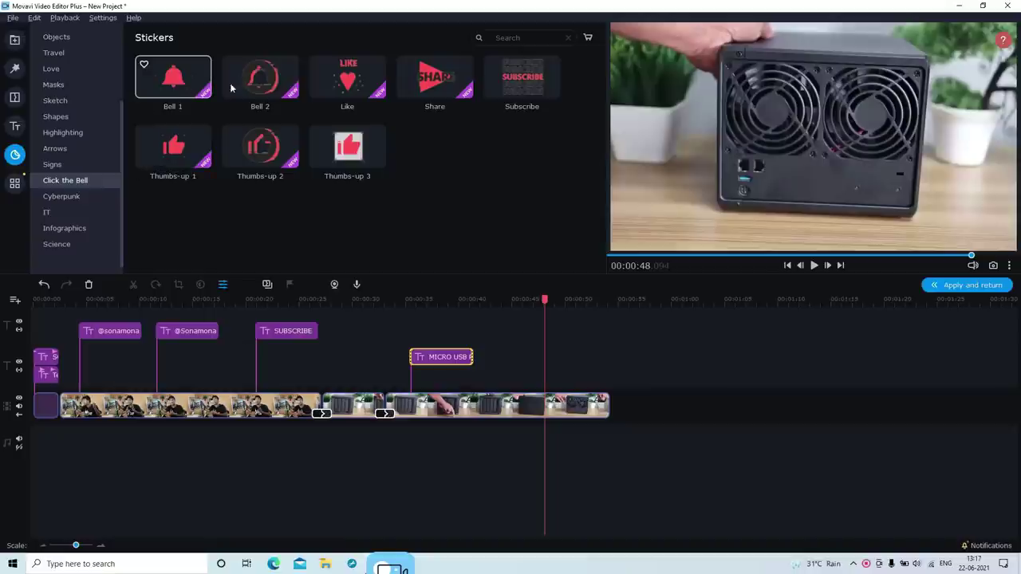
pyautogui.click(326, 154)
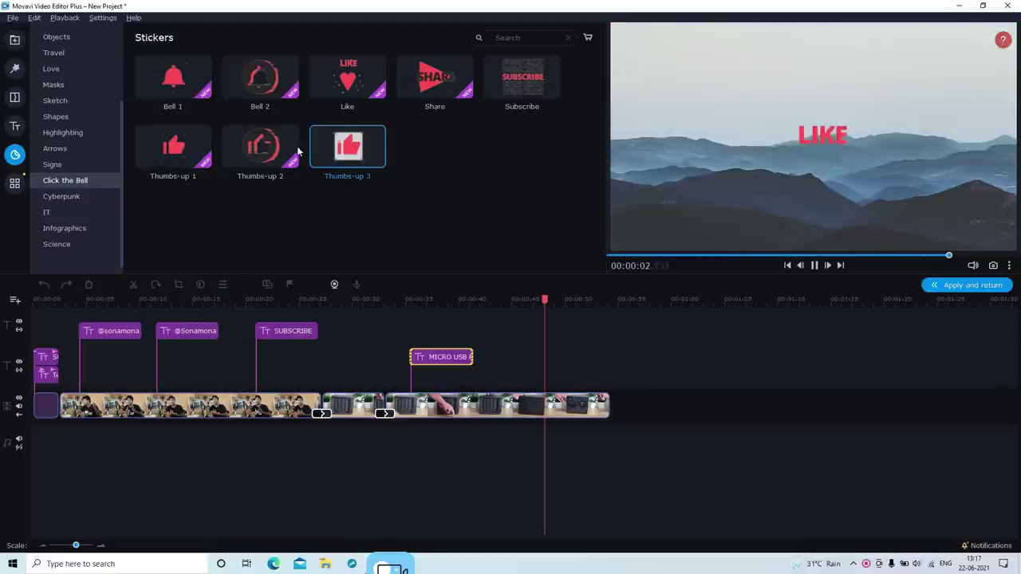
pyautogui.click(191, 92)
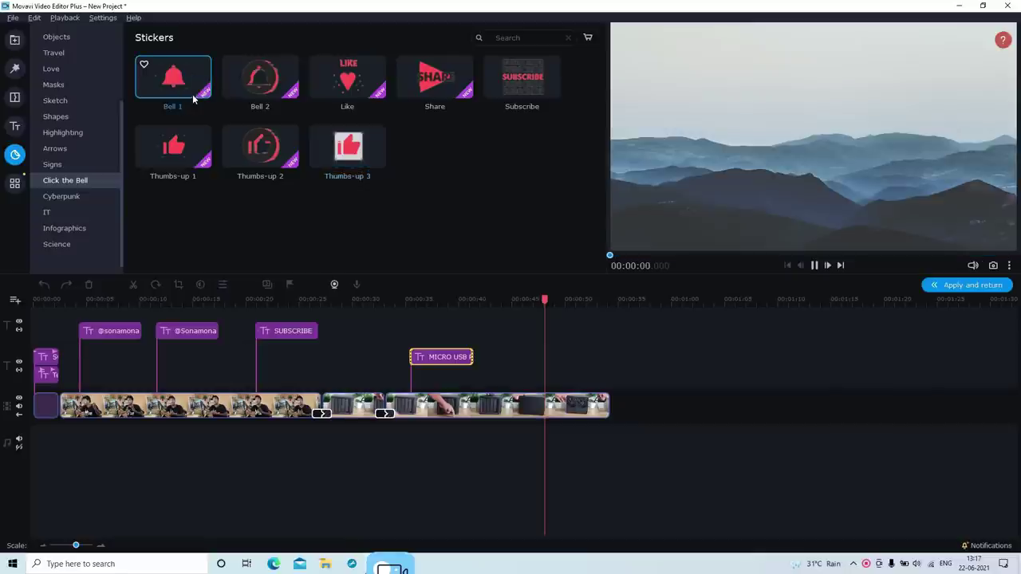
pyautogui.click(505, 74)
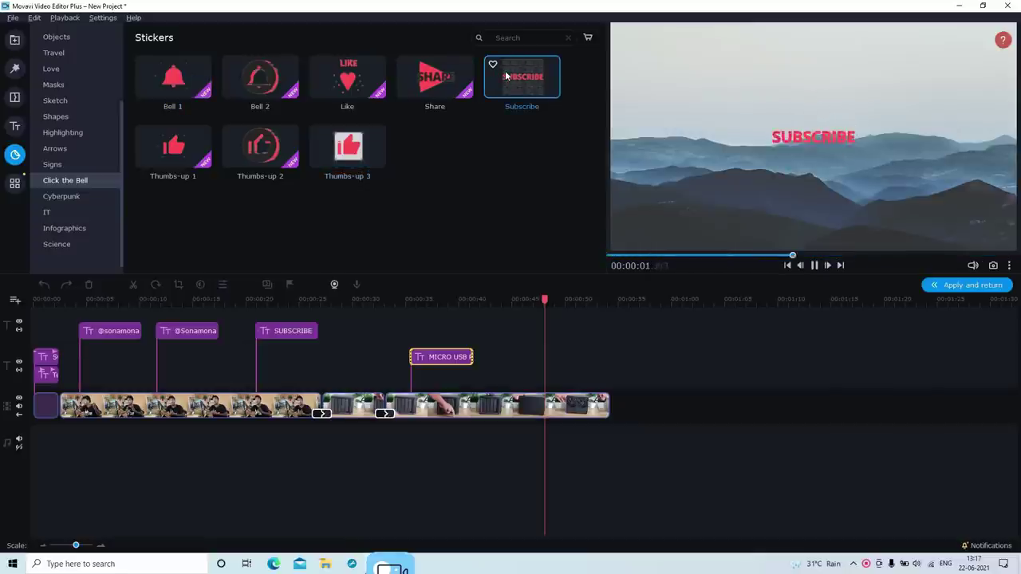
# Look through the stickers in the Cyberpunk, IT, Infographics and Science sets.
pyautogui.click(80, 199)
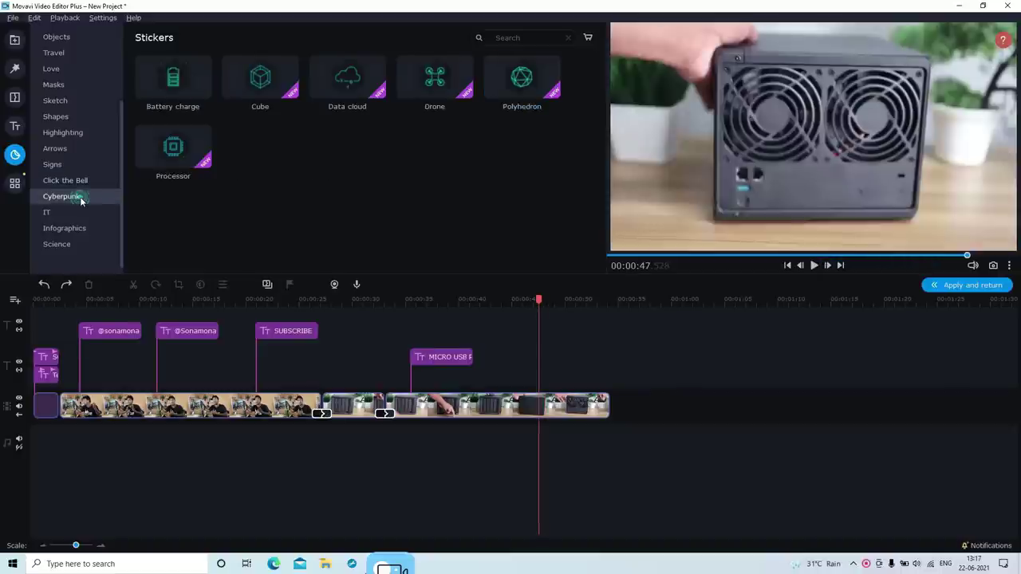
pyautogui.click(50, 212)
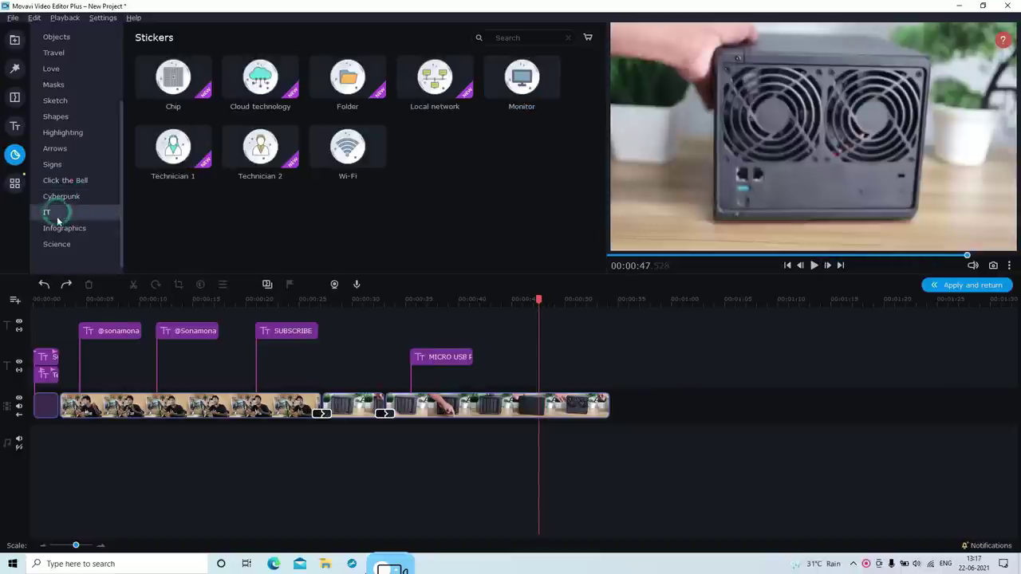
pyautogui.click(59, 229)
pyautogui.click(60, 246)
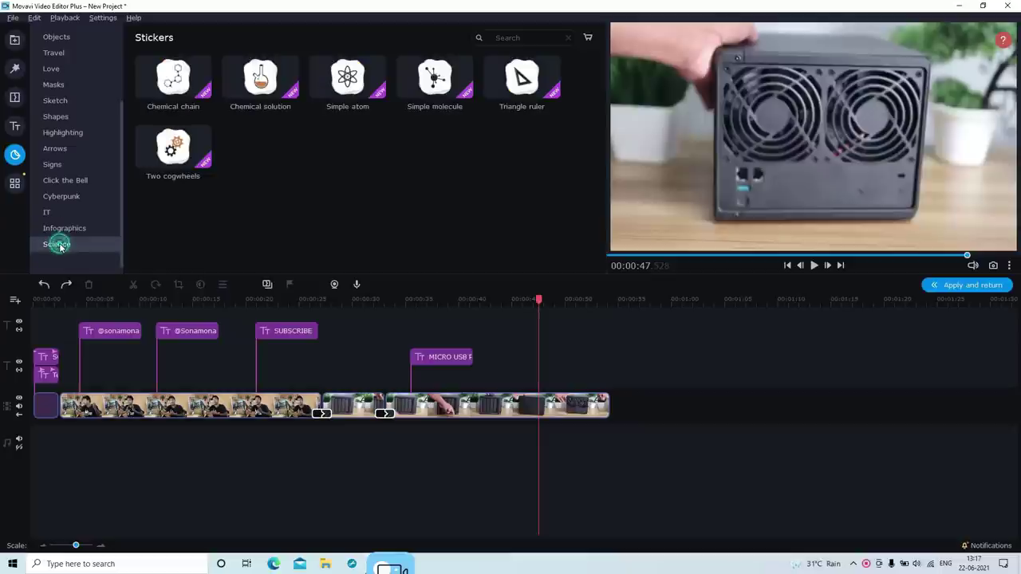
pyautogui.click(56, 228)
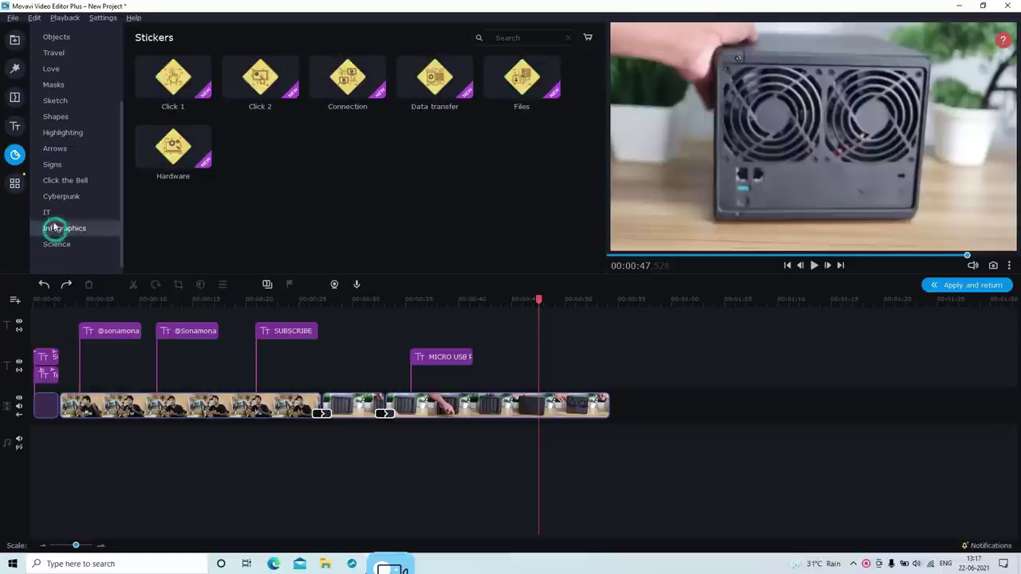
pyautogui.click(48, 212)
# Look through the filter categories, including Adjustments, Noise, Blur, Color filters, Flying objects, Light leaks, Mosaic, Retro and Vignettes.
pyautogui.click(14, 69)
pyautogui.click(14, 96)
pyautogui.click(18, 69)
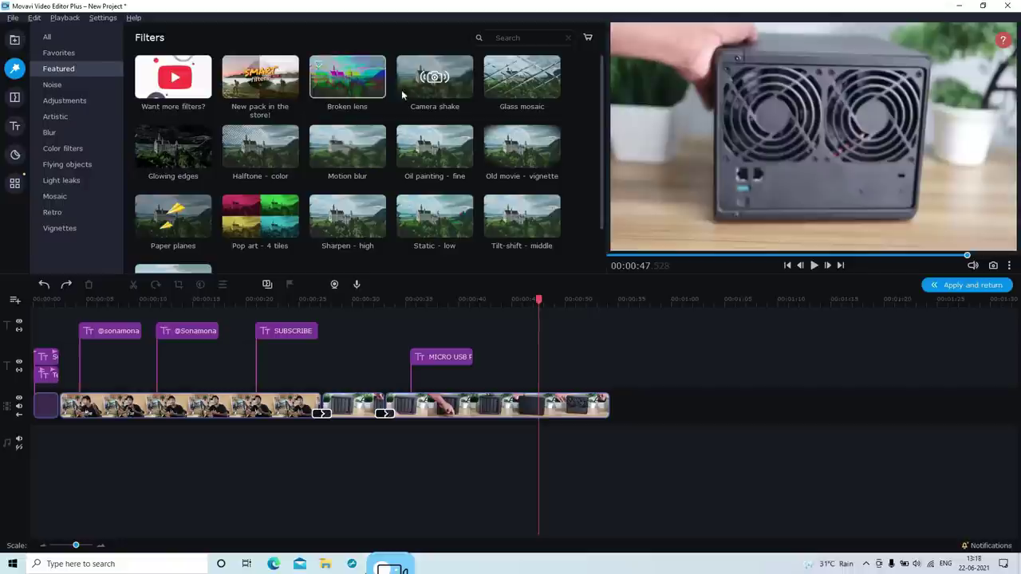
pyautogui.click(67, 100)
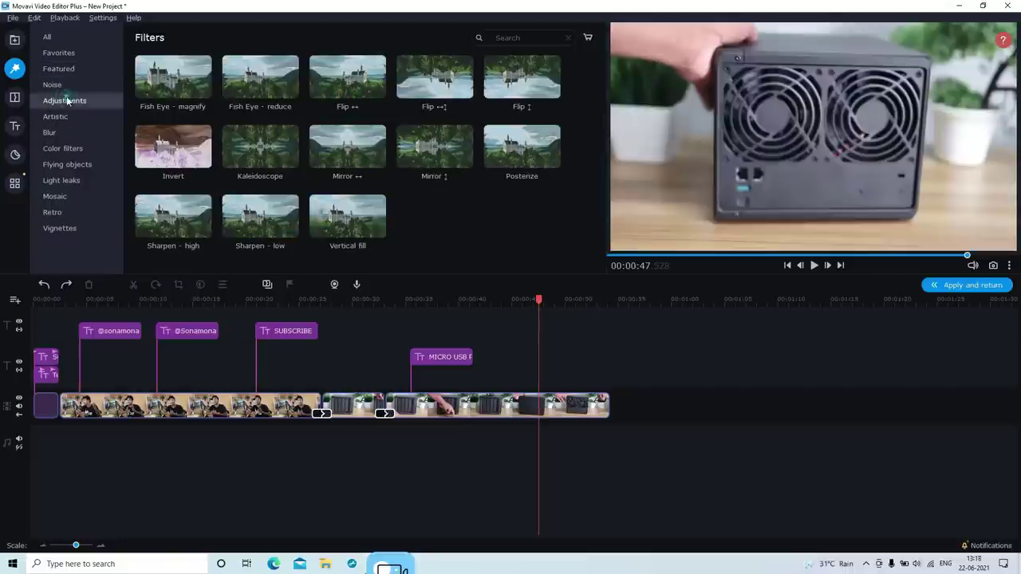
pyautogui.click(65, 86)
pyautogui.click(56, 133)
pyautogui.click(64, 149)
pyautogui.click(65, 165)
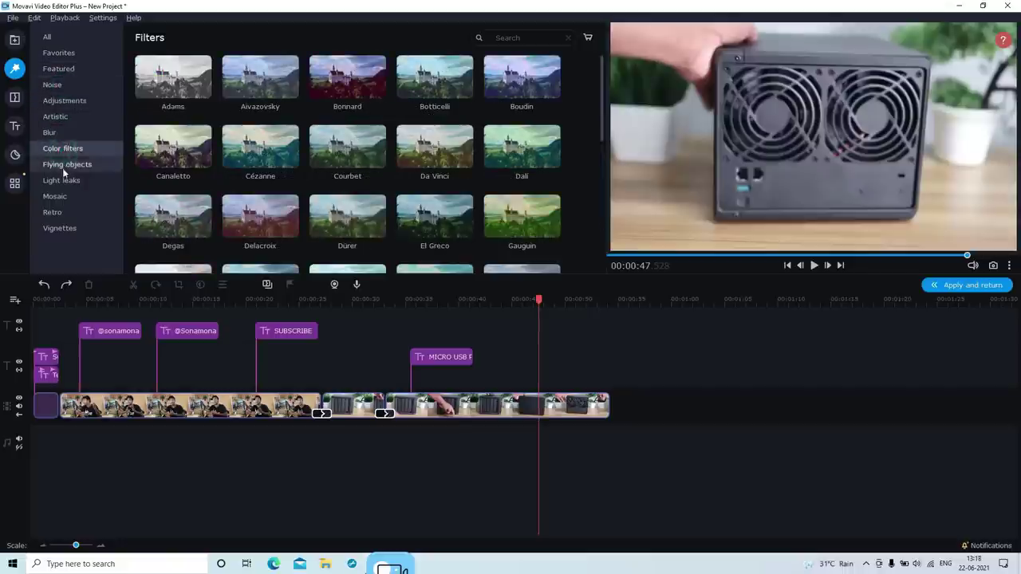
pyautogui.click(63, 182)
pyautogui.click(54, 196)
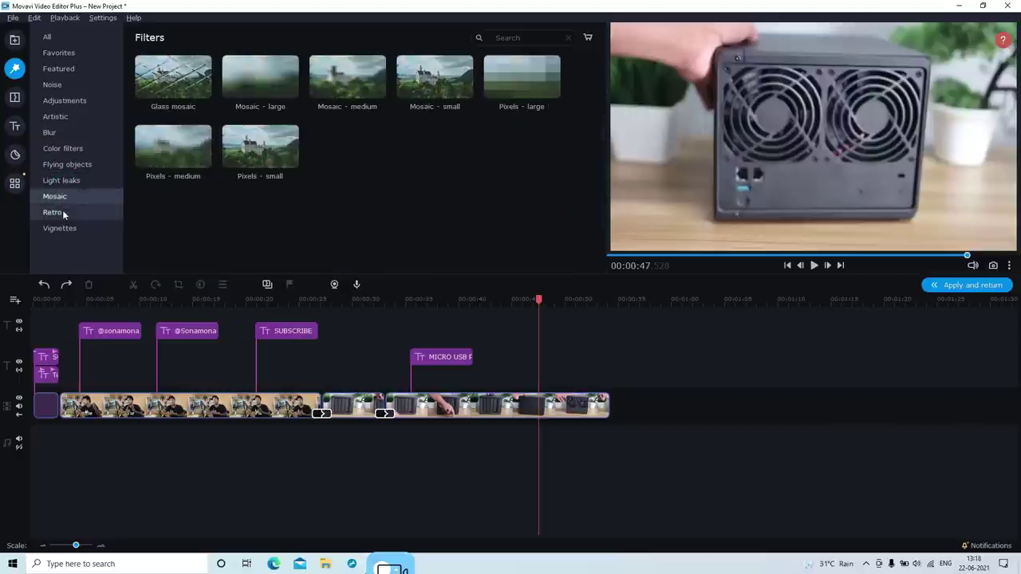
pyautogui.click(56, 212)
pyautogui.click(63, 229)
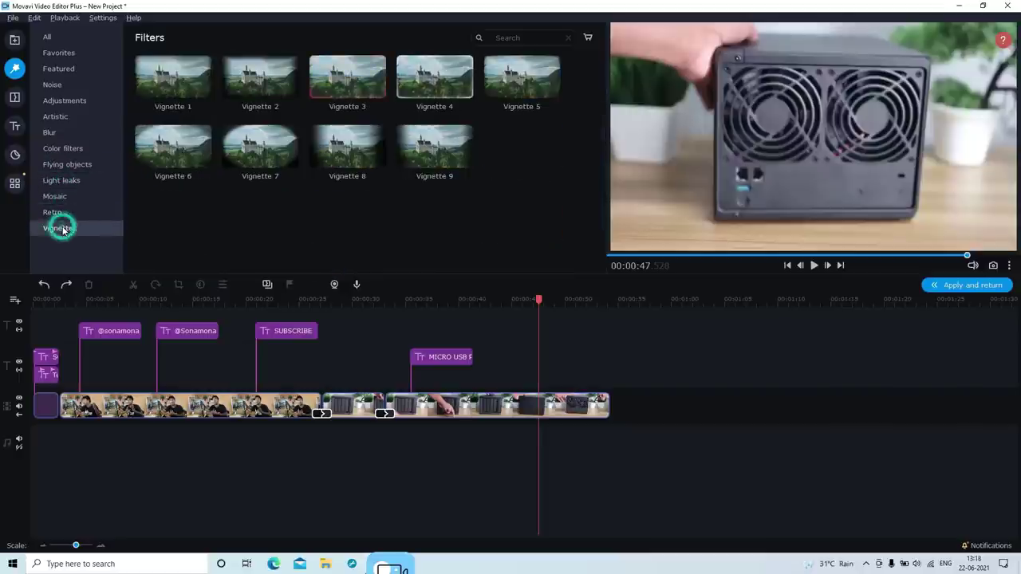
# Move the playhead to the end of the last clip and bring up the Click the Bell title set.
pyautogui.click(11, 39)
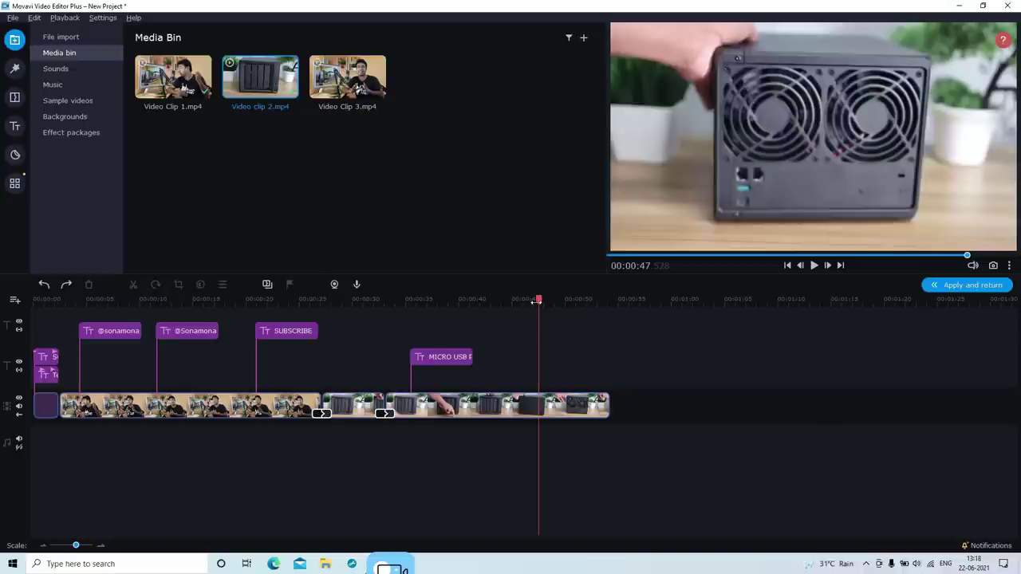
pyautogui.moveTo(536, 302); pyautogui.dragTo(621, 298)
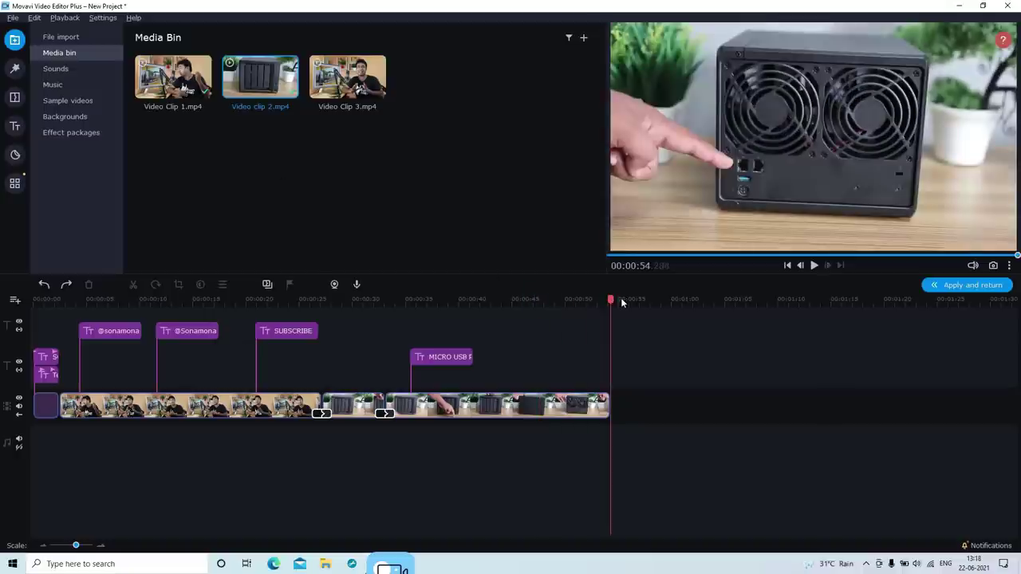
pyautogui.click(13, 98)
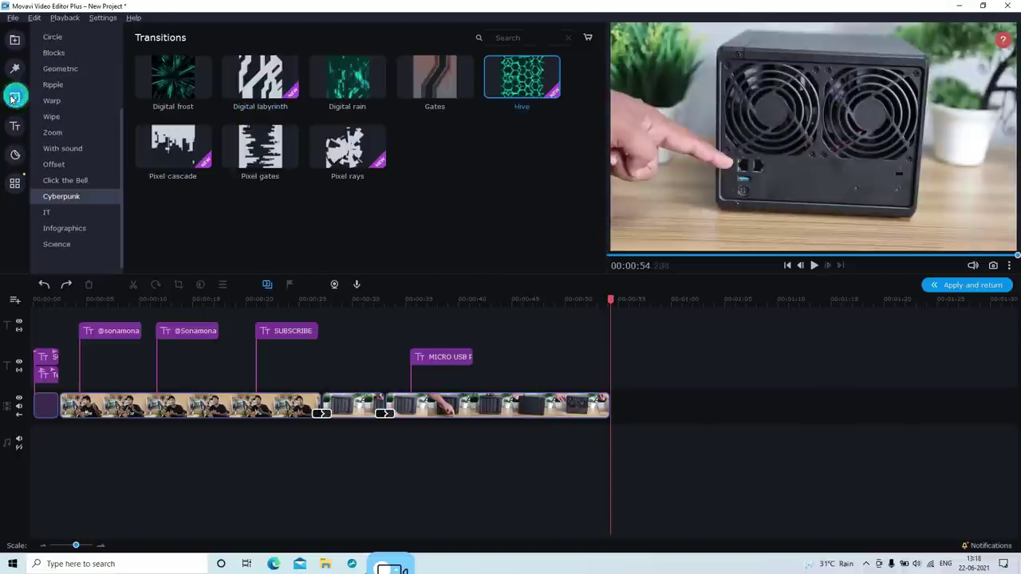
pyautogui.click(14, 126)
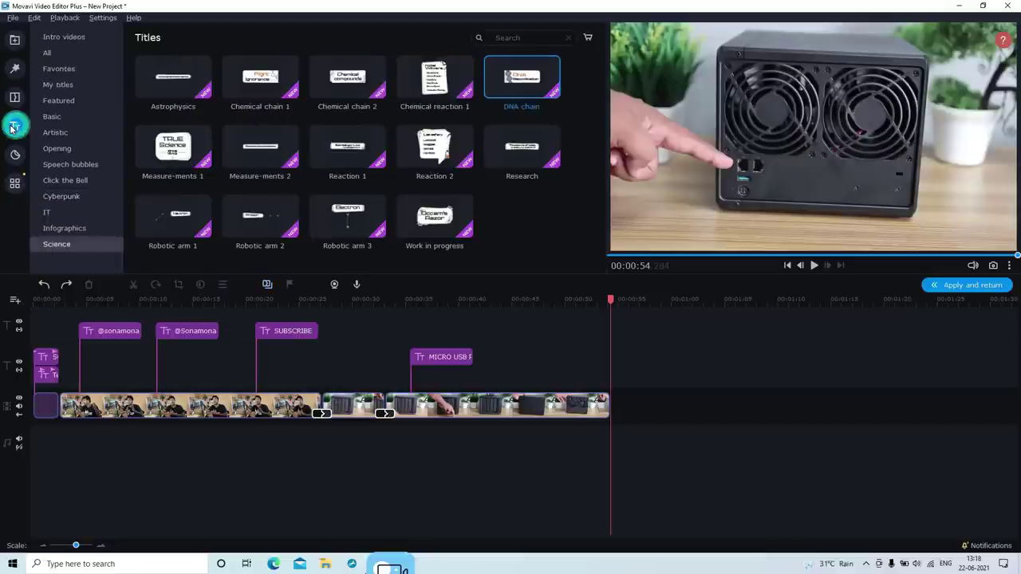
pyautogui.click(63, 186)
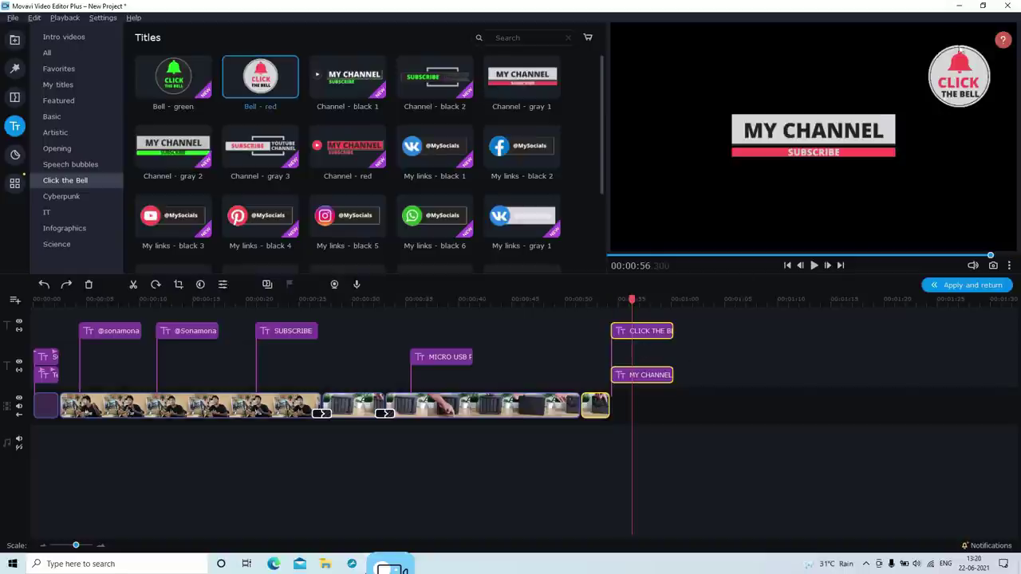
# Replace the MY CHANNEL line of the end-screen channel title with SONAMONA and apply the edit.
pyautogui.doubleClick(833, 134)
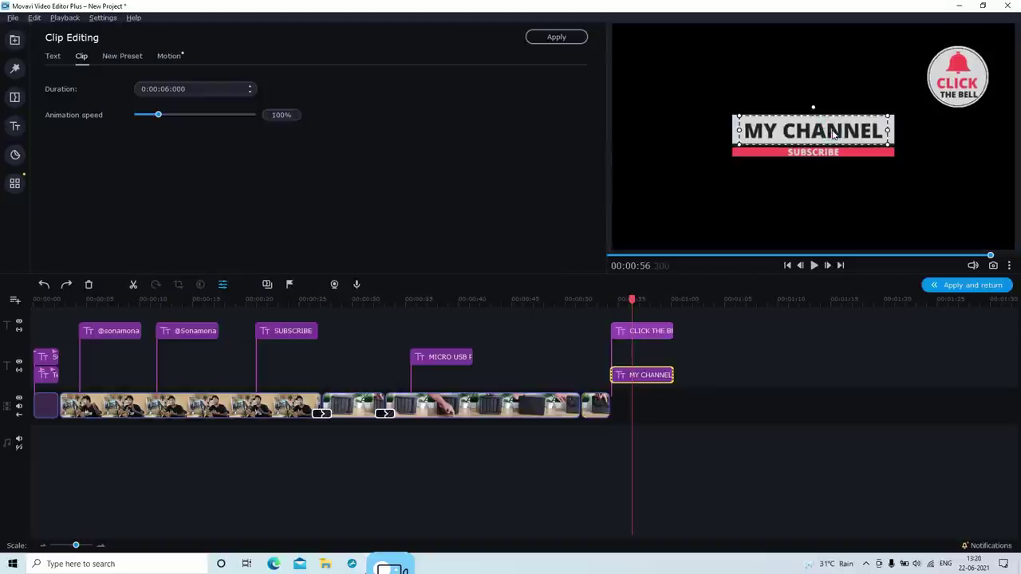
pyautogui.doubleClick(789, 130)
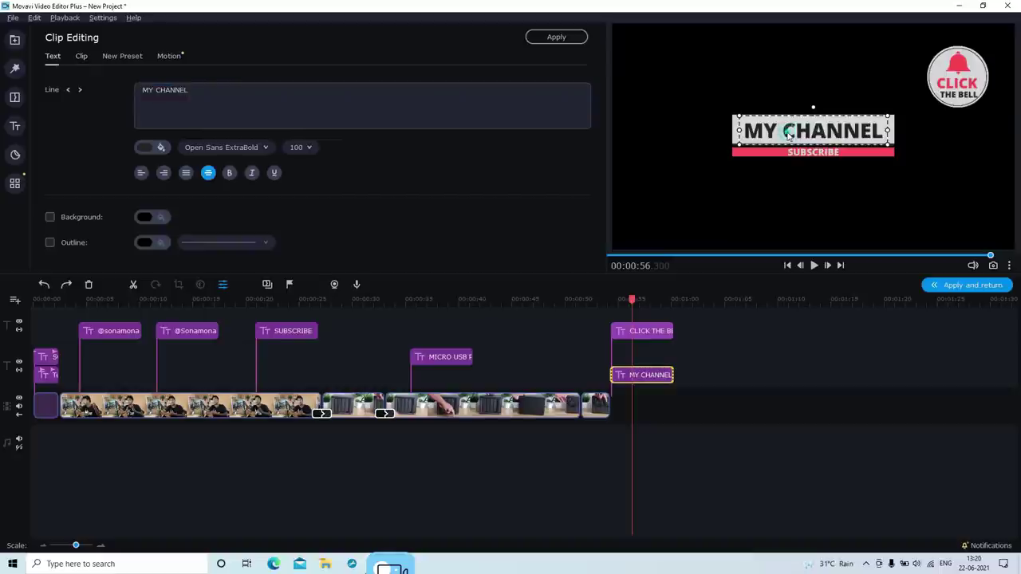
pyautogui.tripleClick(260, 106)
pyautogui.write('S')
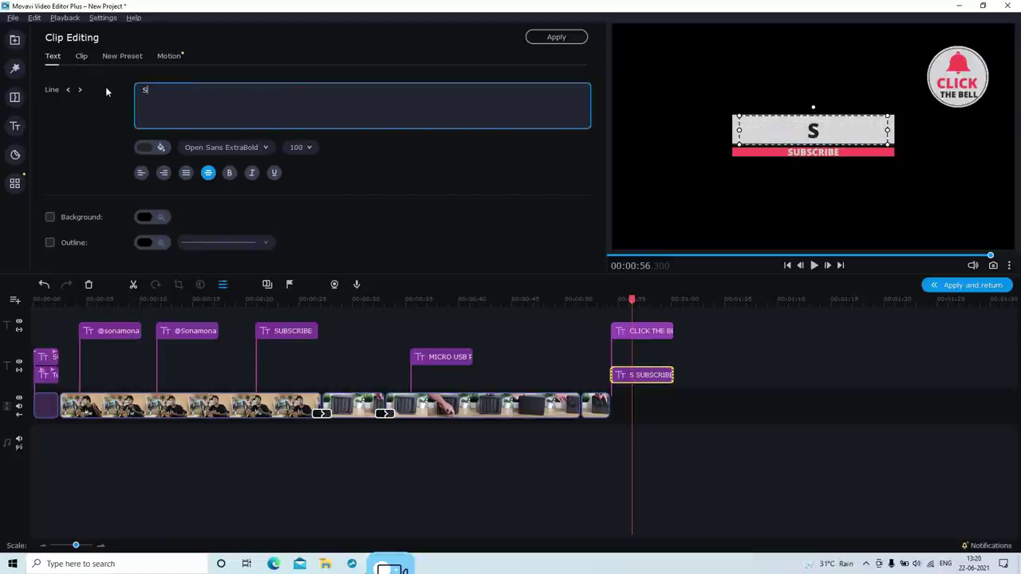
pyautogui.write('ONAMONA')
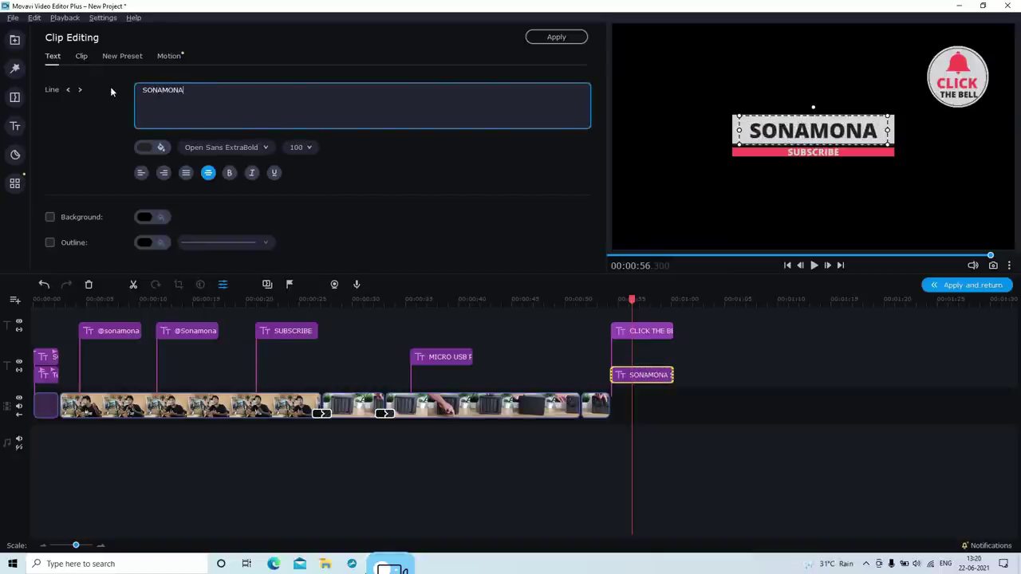
pyautogui.click(545, 36)
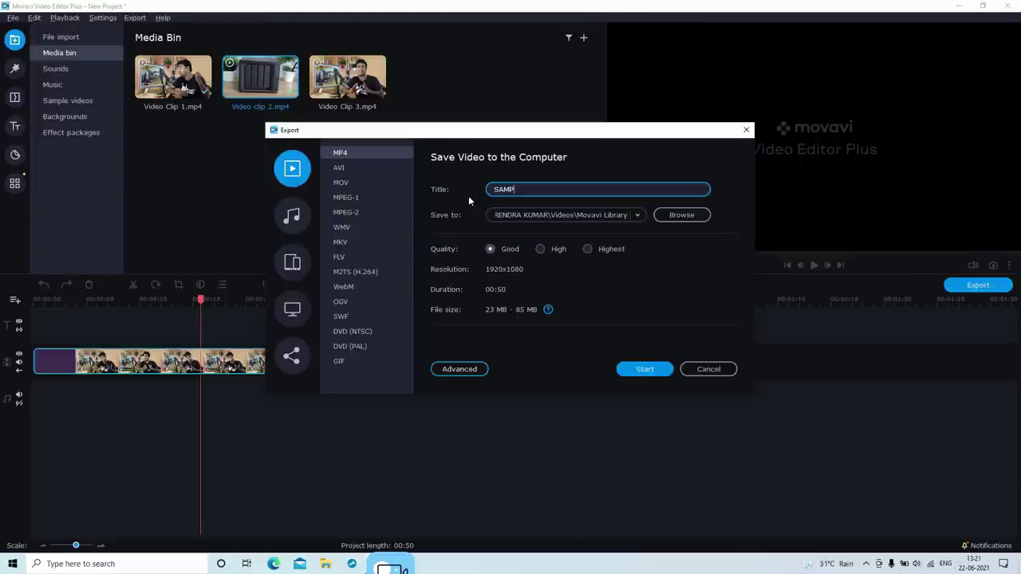
# Title the MP4 export SAMPLE and set its save location to the Desktop.
pyautogui.write('LE')
pyautogui.click(675, 215)
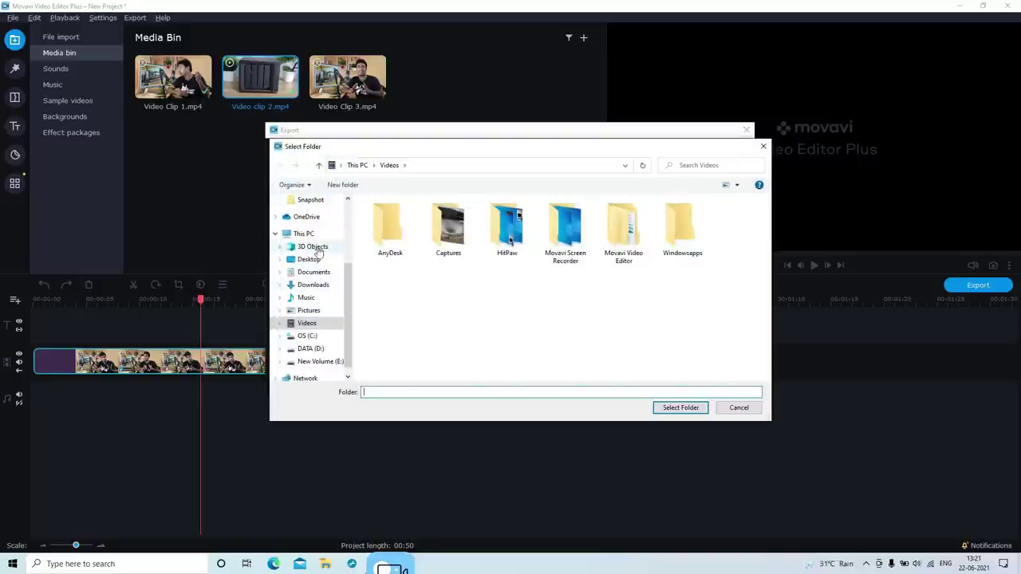
pyautogui.click(308, 259)
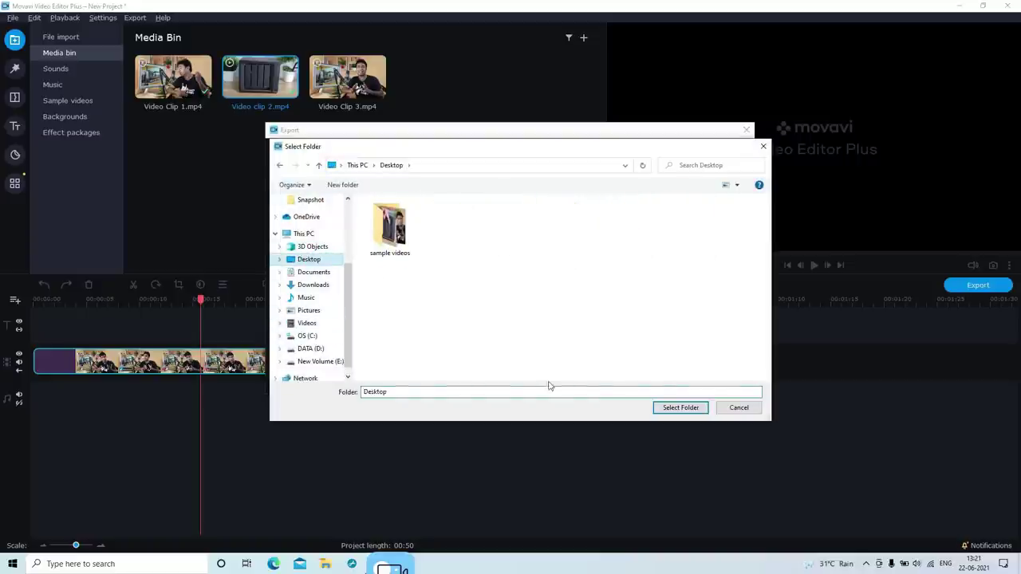
pyautogui.click(678, 408)
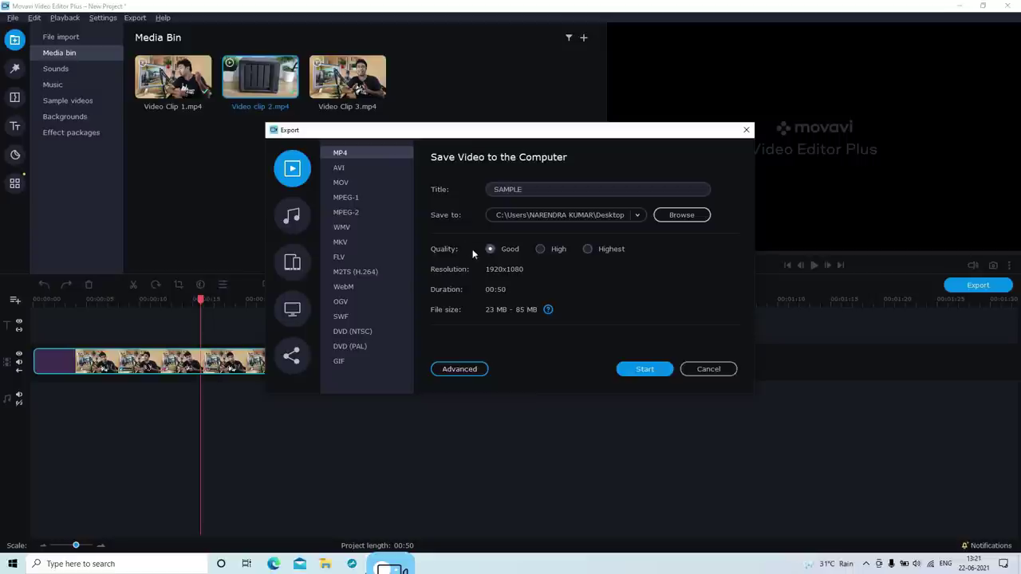
# Export the video at Highest quality and open its output folder.
pyautogui.click(589, 250)
pyautogui.click(643, 370)
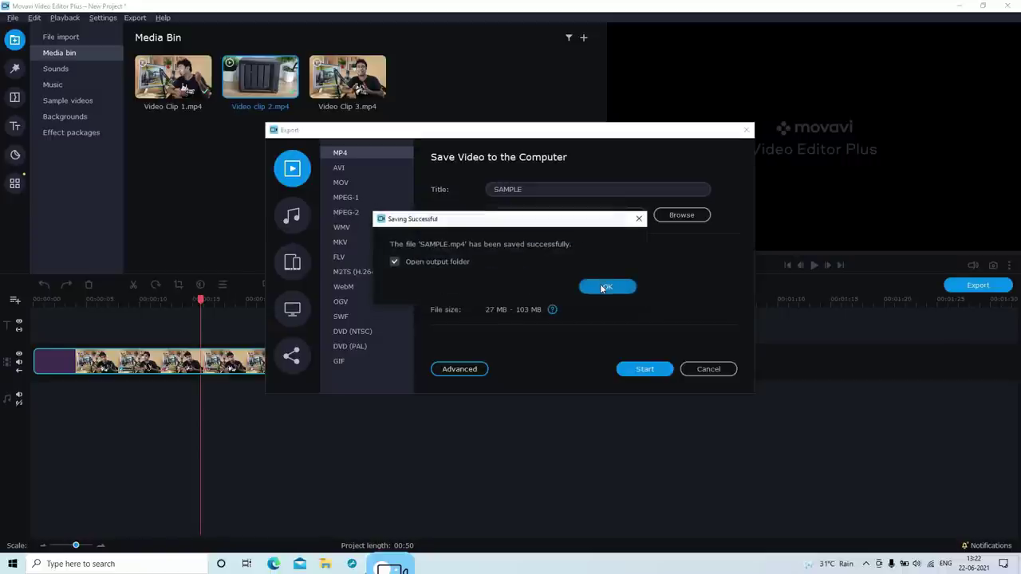
pyautogui.click(602, 288)
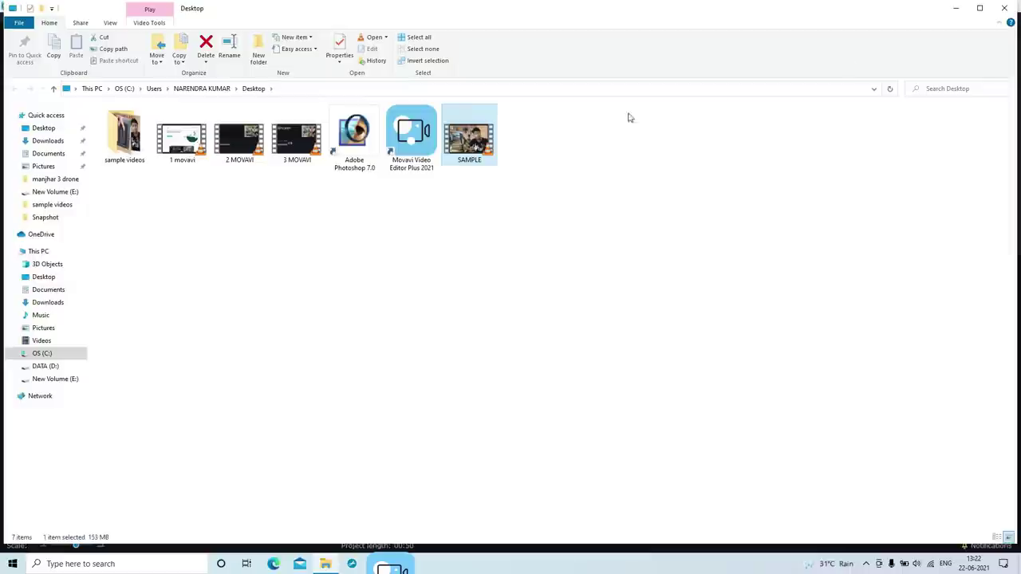